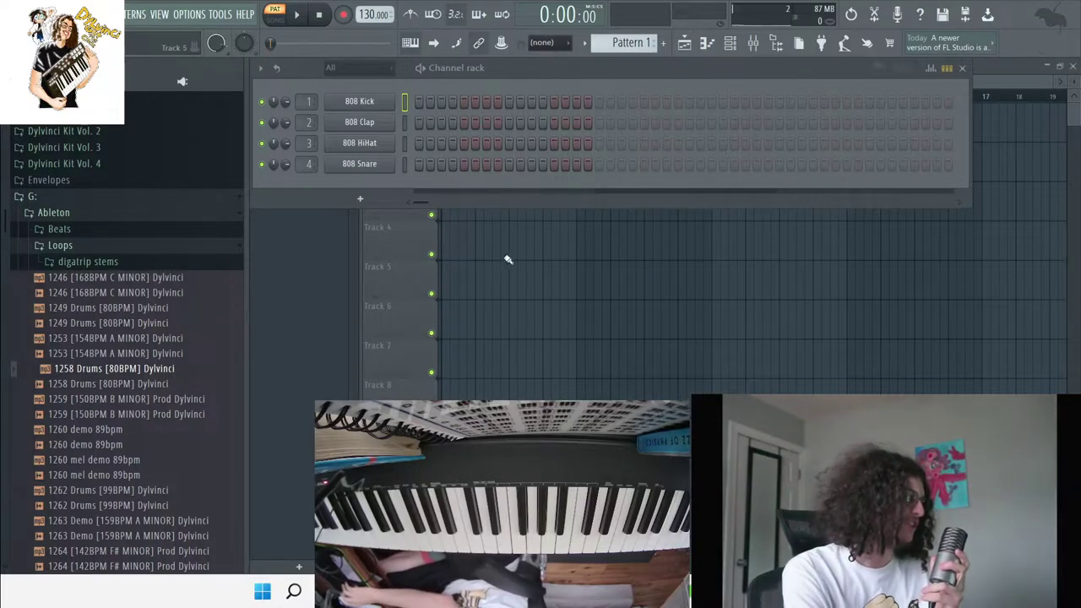
Place the 1258 Drums [80BPM] WAV loop at the start of Track 1 and set the project tempo to 160 BPM.
drag(181, 277, 111, 348)
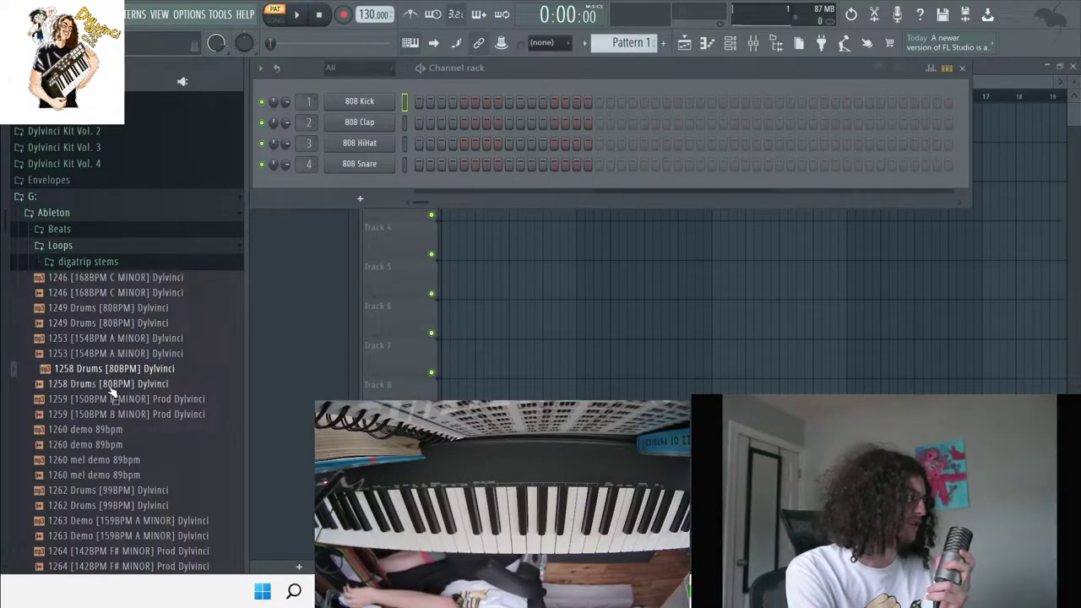
drag(111, 393, 113, 395)
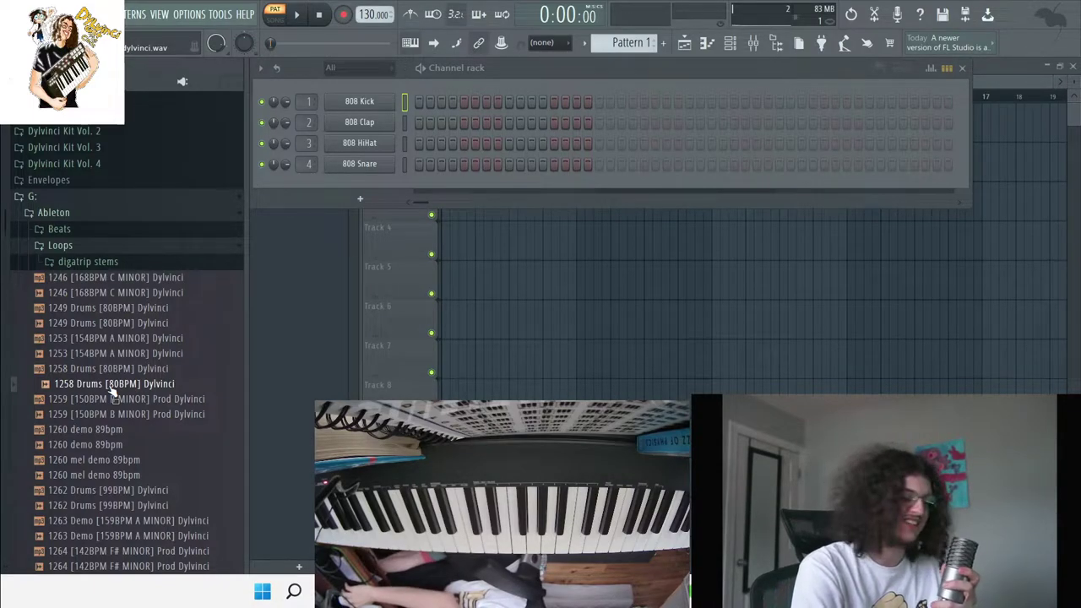
drag(114, 393, 557, 72)
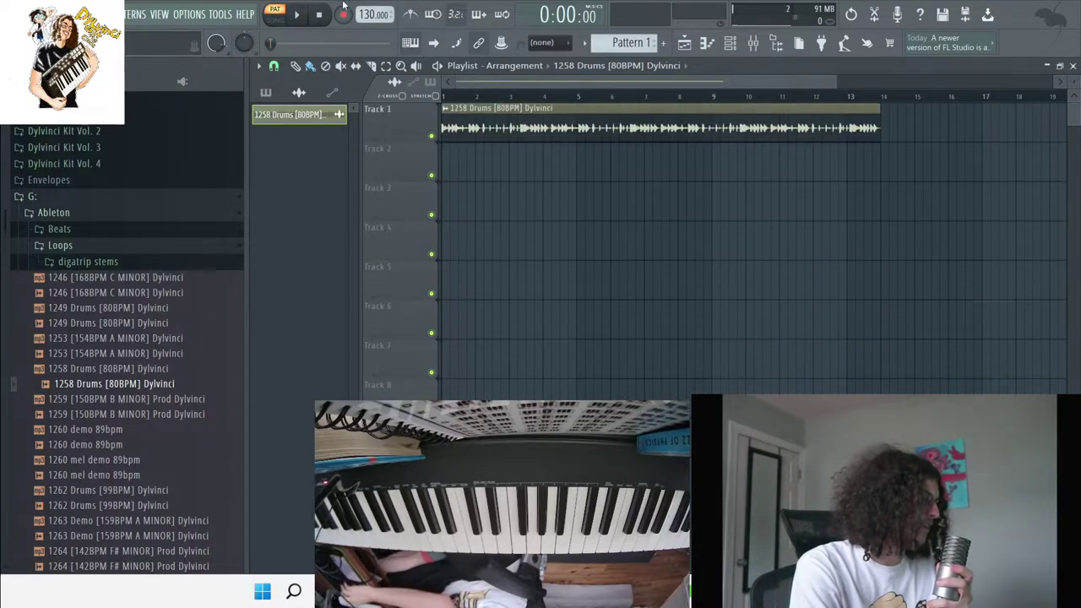
right_click(374, 14)
click(535, 142)
Set the drum loop sample's time-stretching mode to Stretch and return to the playlist.
click(730, 43)
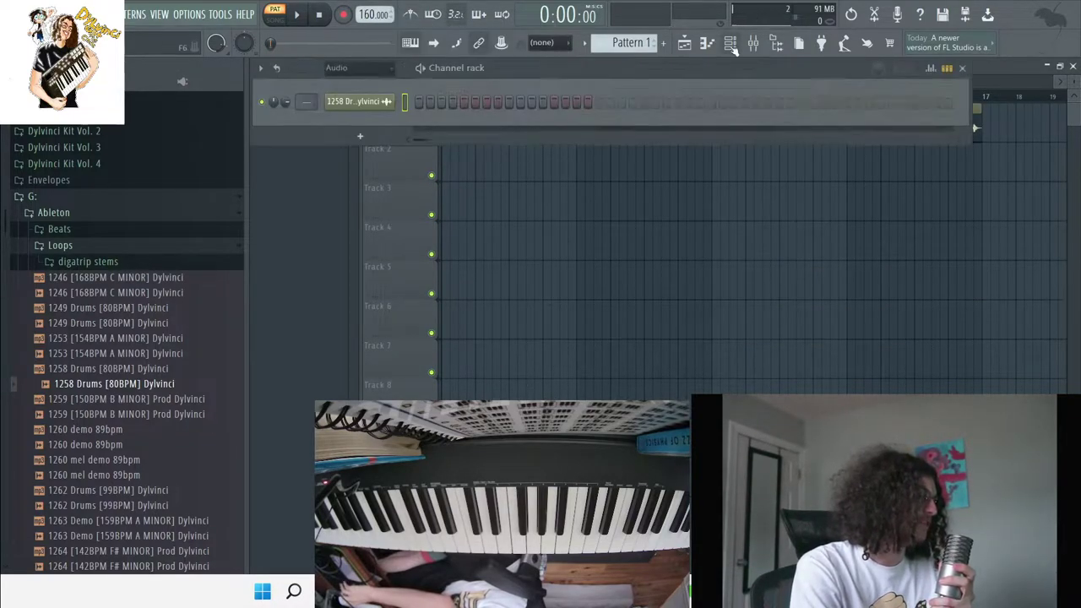
click(338, 100)
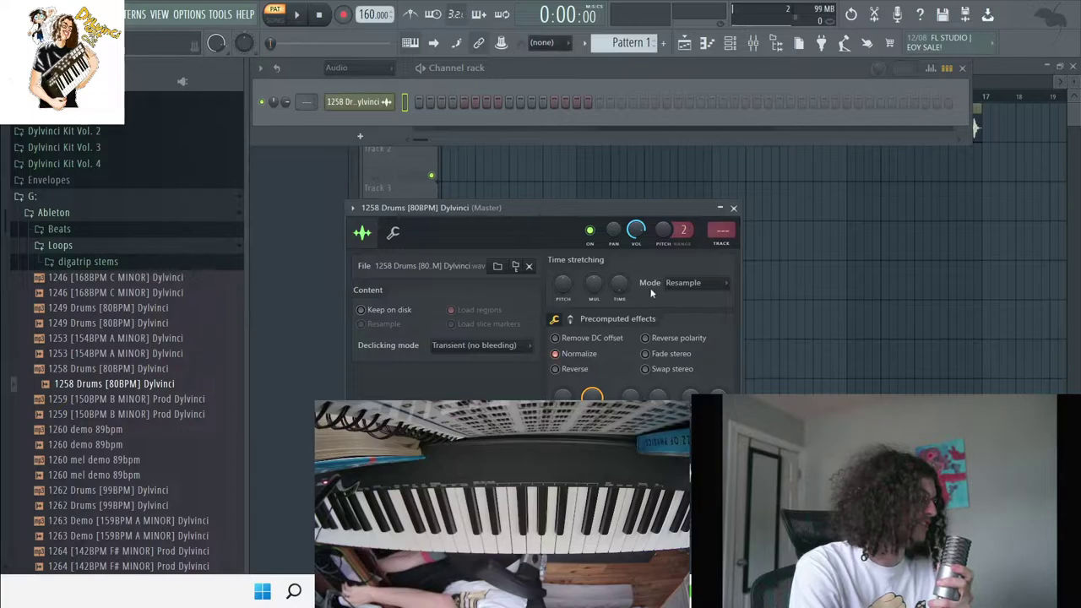
click(686, 283)
click(689, 321)
right_click(804, 196)
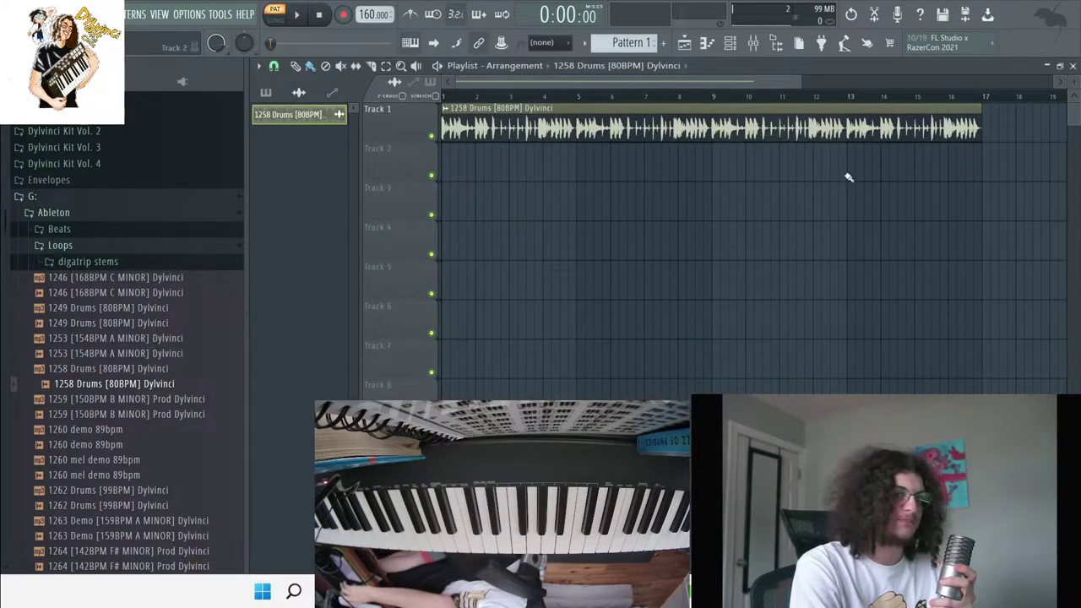
Play the arrangement, reapply Stretch mode to the drum loop sample and lower its volume.
click(297, 15)
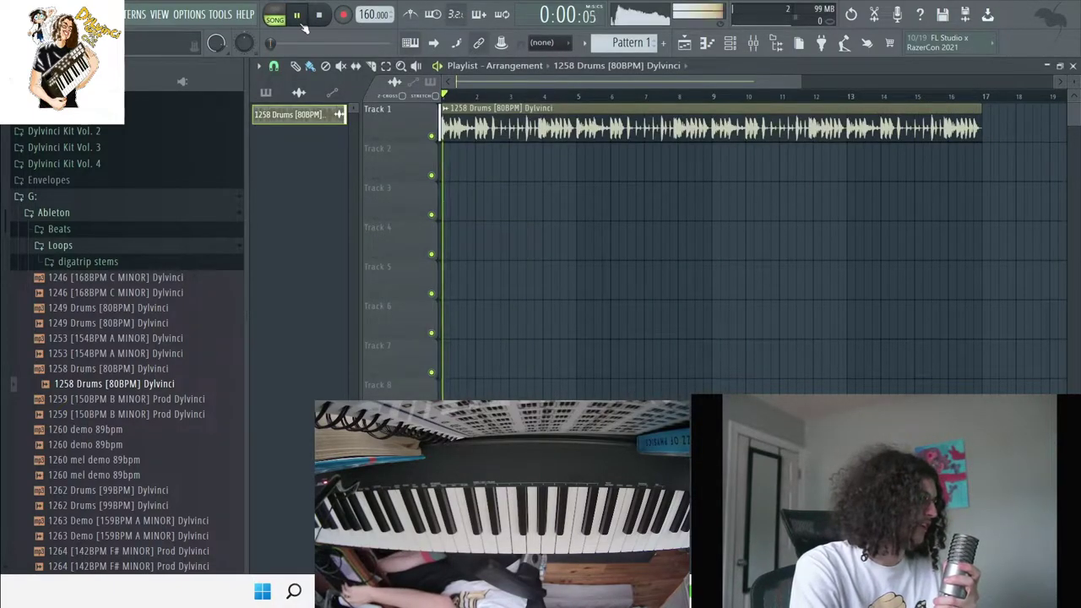
click(728, 43)
click(384, 105)
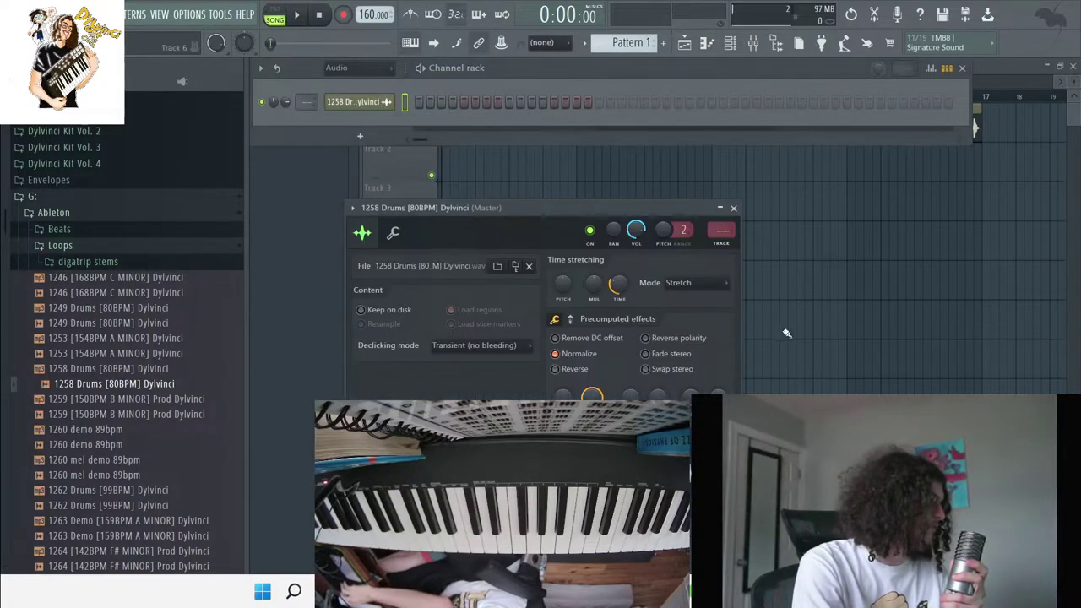
click(689, 283)
click(688, 320)
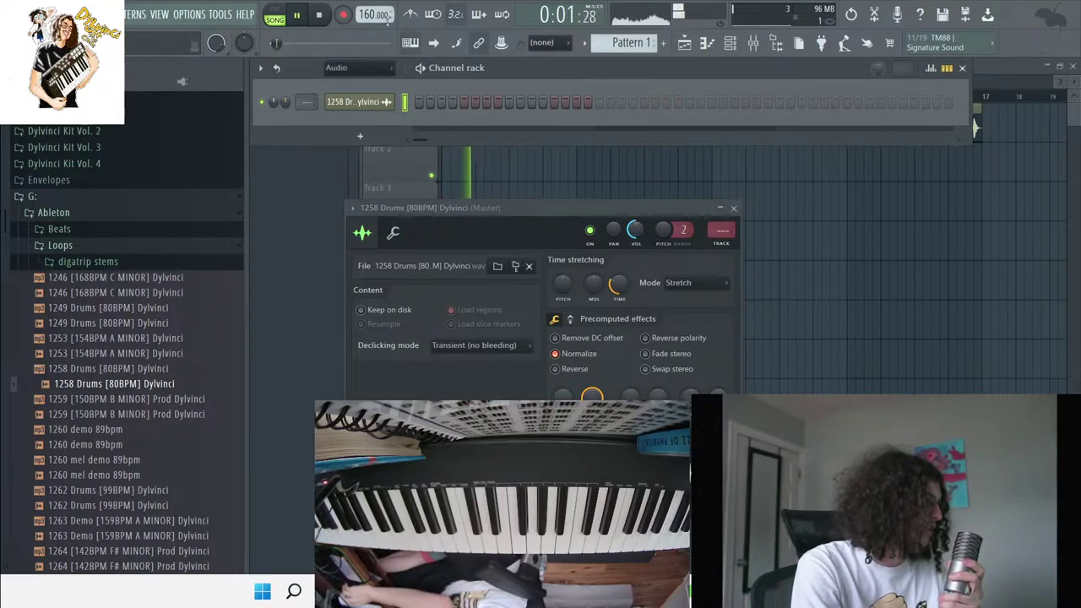
Try different project tempos while the drum loop plays, settle on 151 BPM and stop playback.
scroll(359, 14, up, 4)
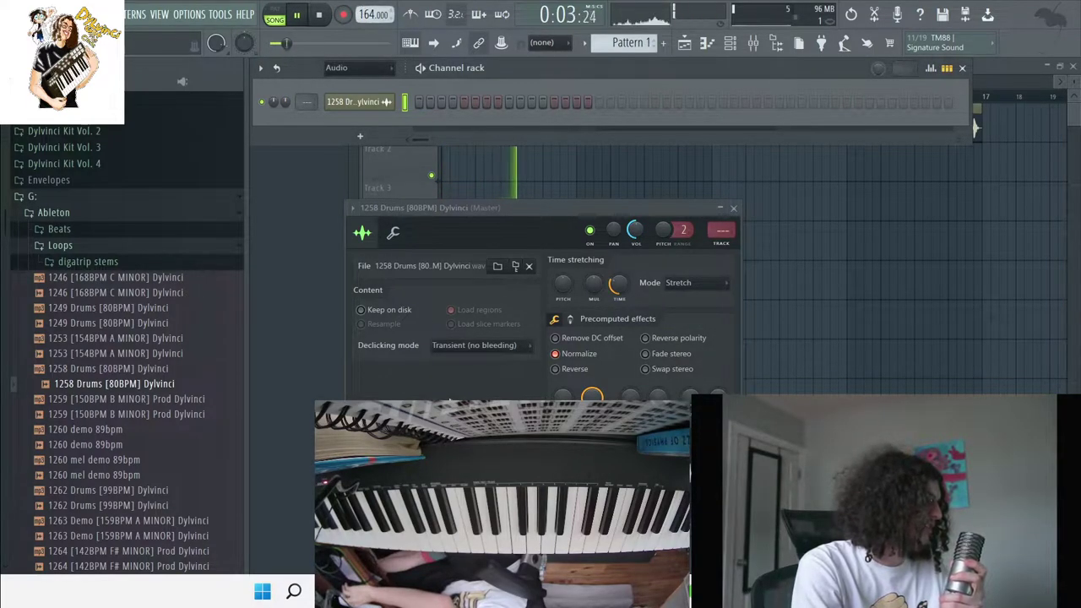
scroll(363, 14, down, 13)
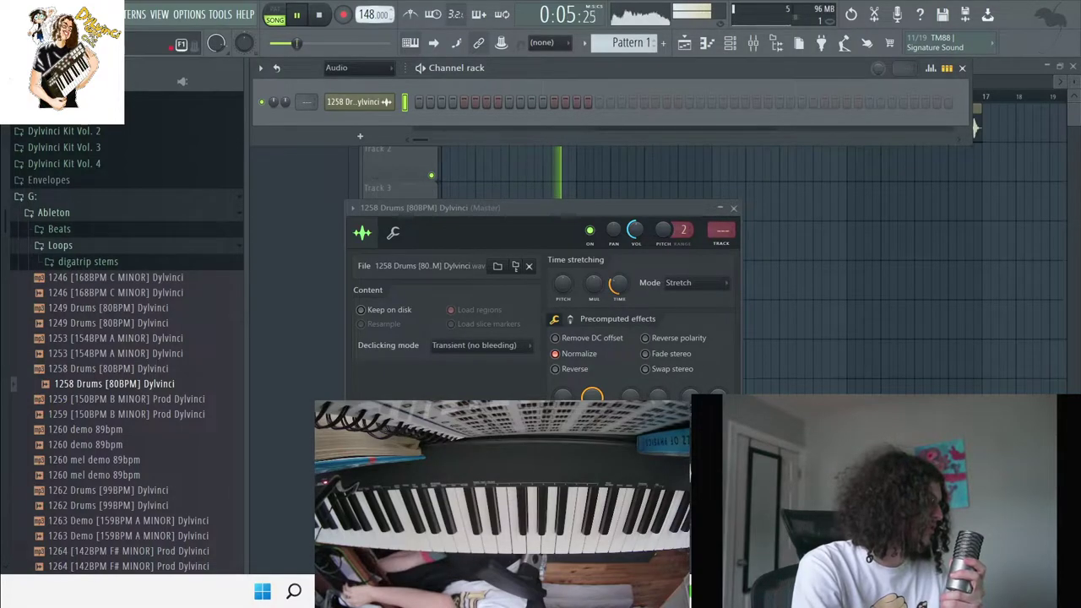
right_click(839, 253)
right_click(596, 116)
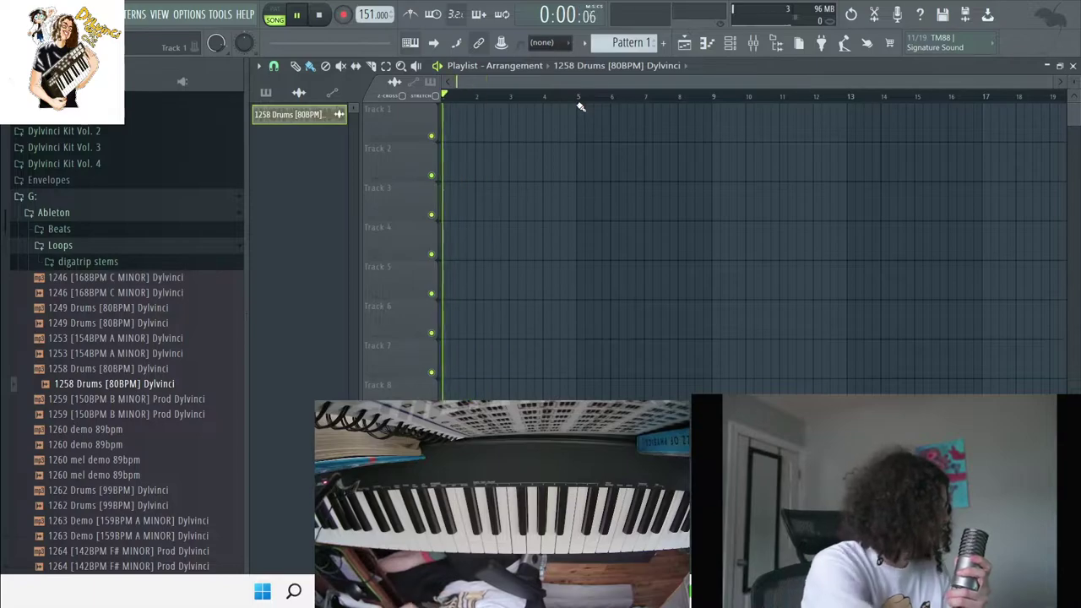
key(ctrl+z)
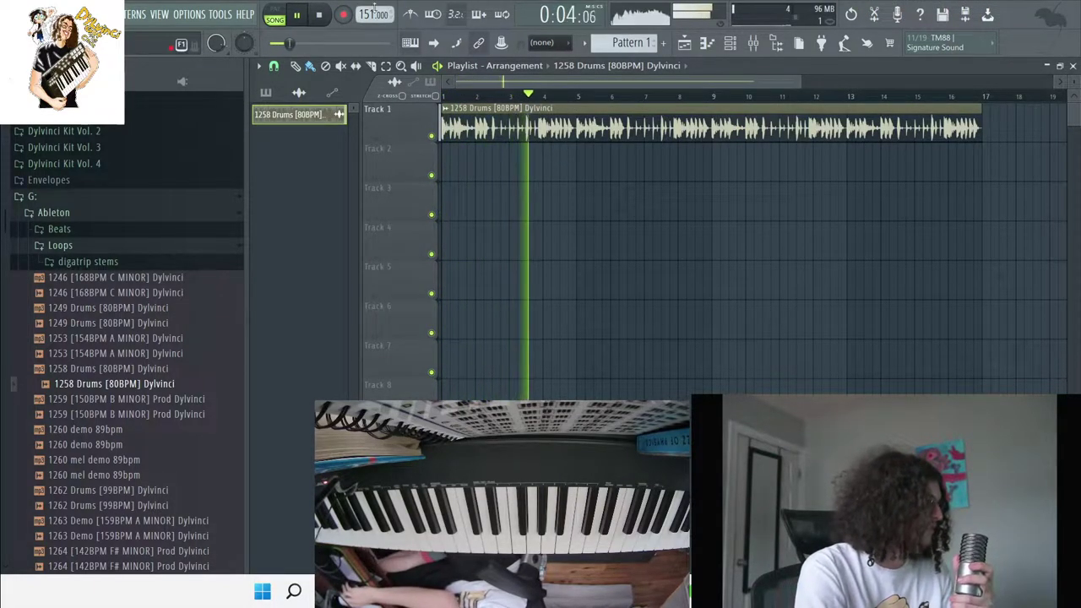
click(320, 15)
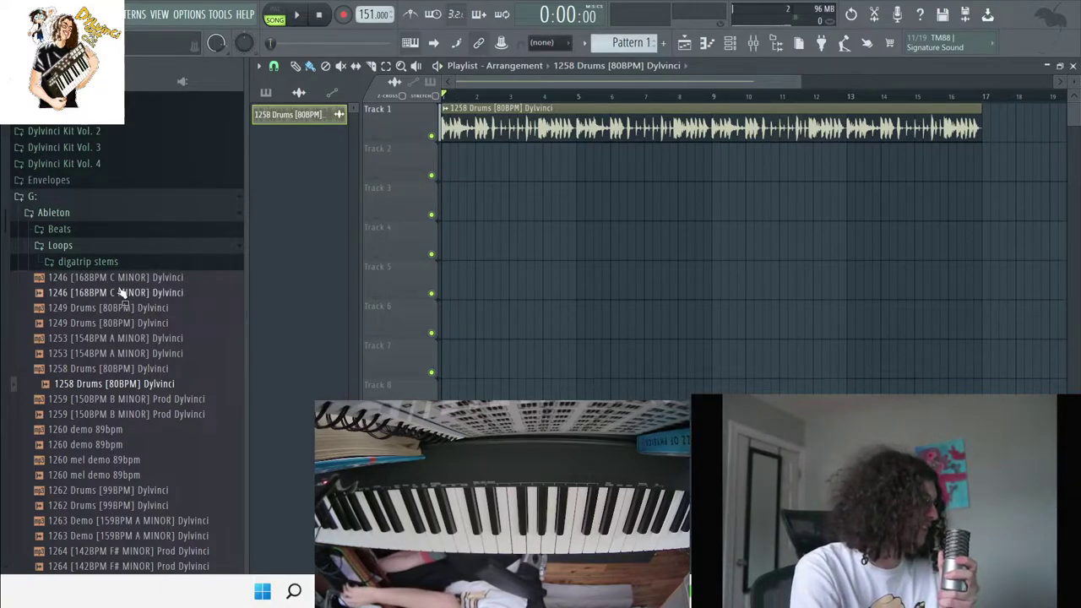
Audition several loops in the Loops folder to find a melody that suits the drum loop.
click(121, 292)
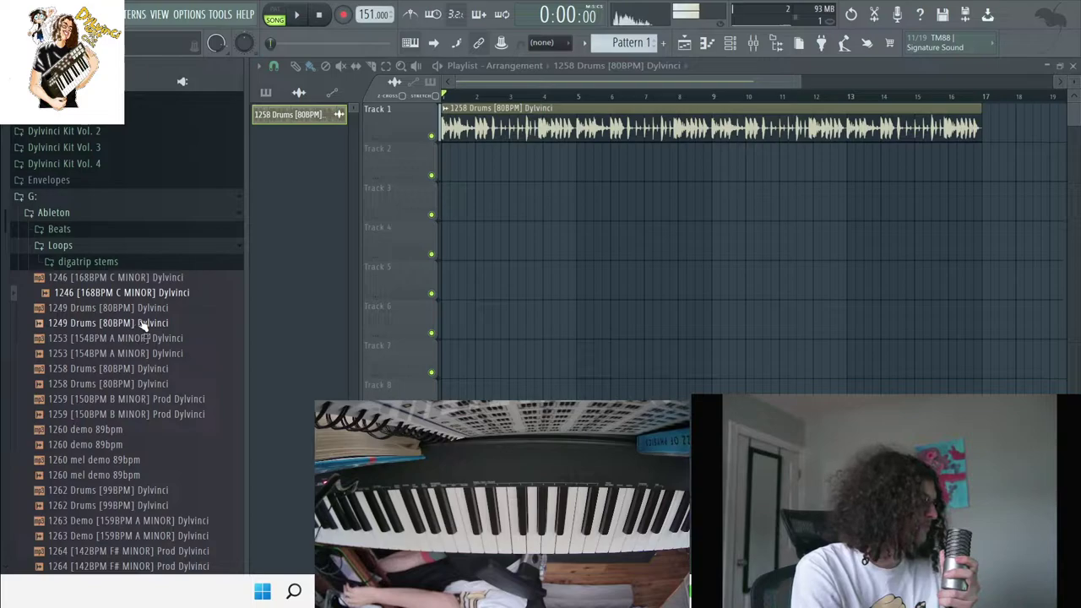
scroll(144, 326, down, 2)
scroll(144, 326, up, 2)
scroll(144, 326, down, 3)
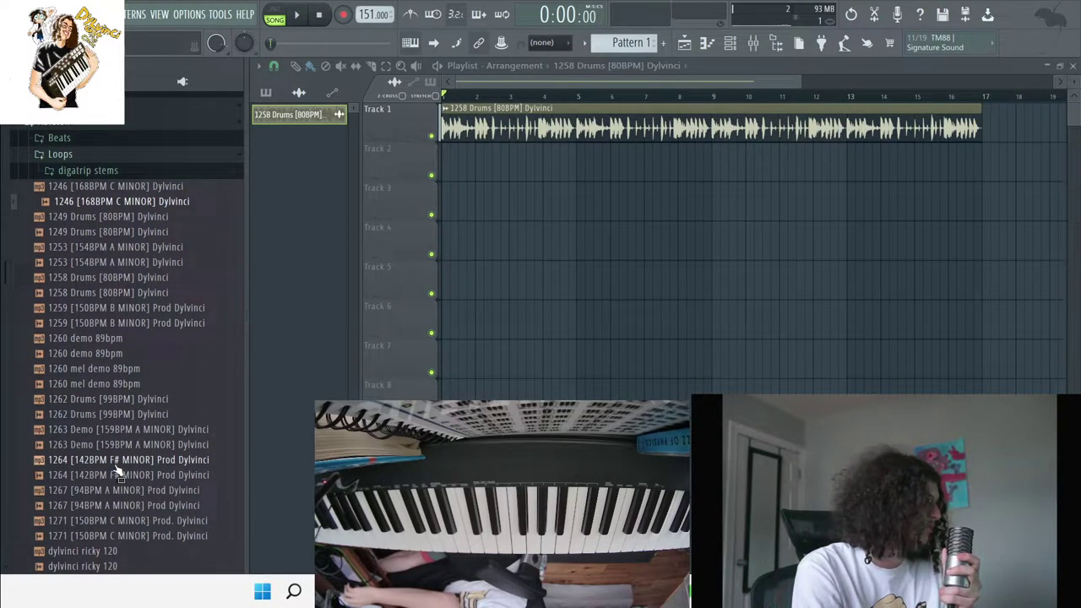
click(117, 463)
scroll(118, 469, down, 3)
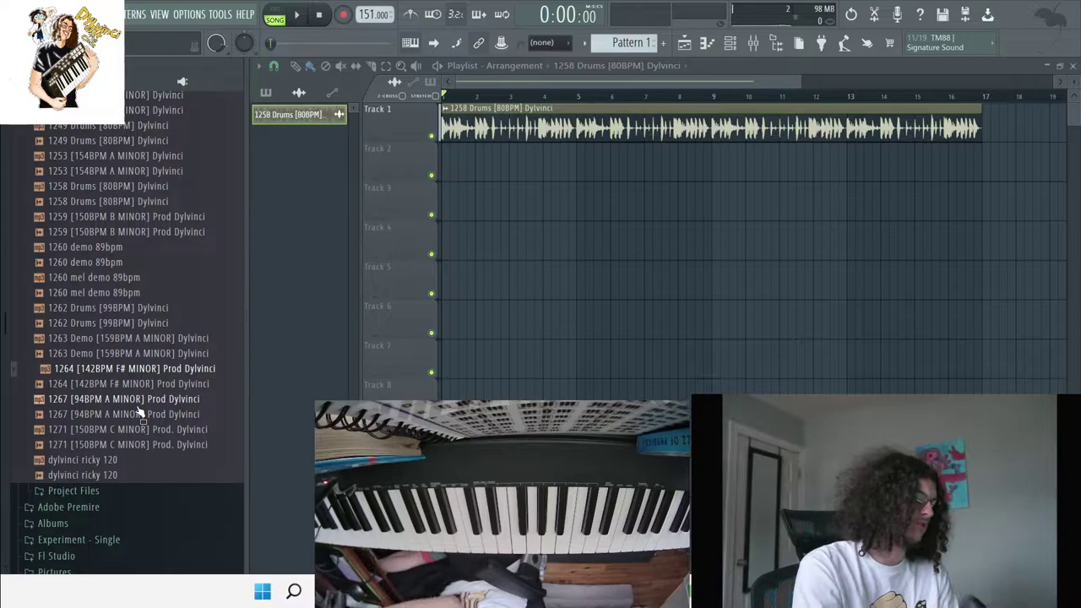
click(148, 429)
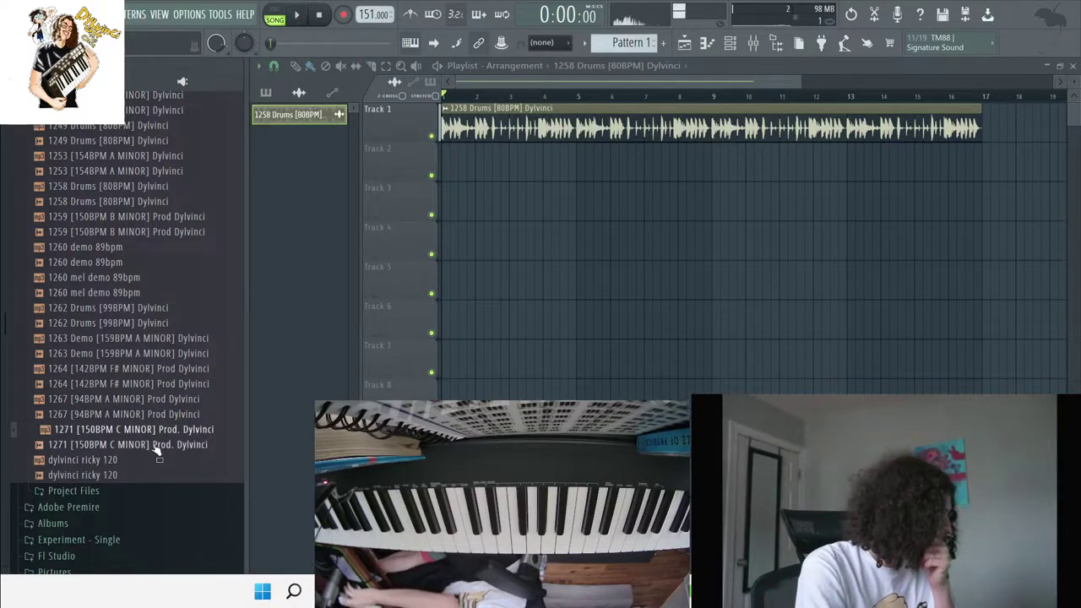
scroll(150, 397, up, 3)
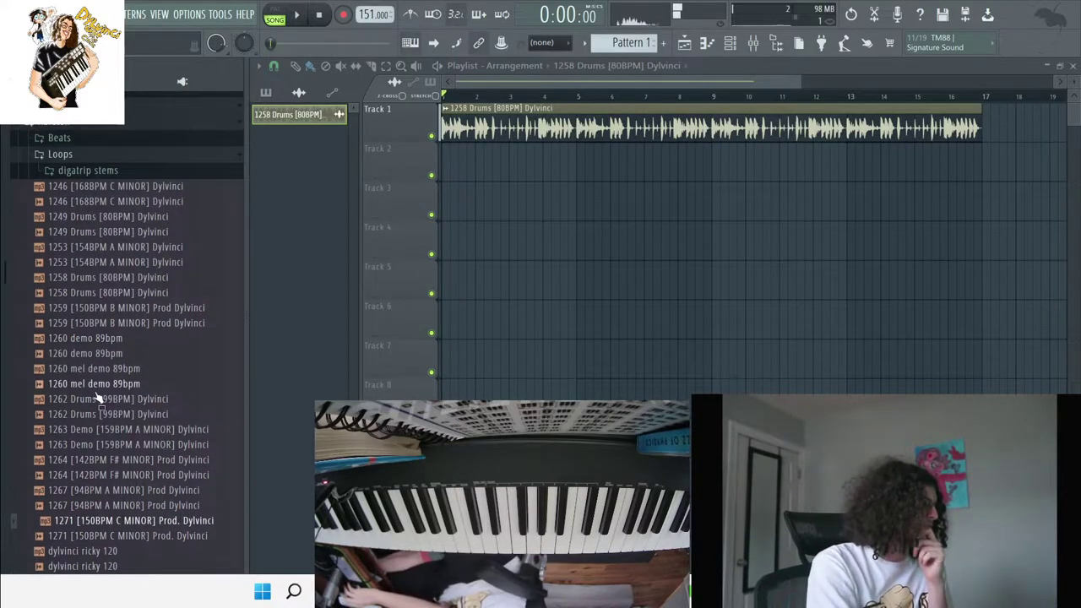
click(114, 414)
click(100, 373)
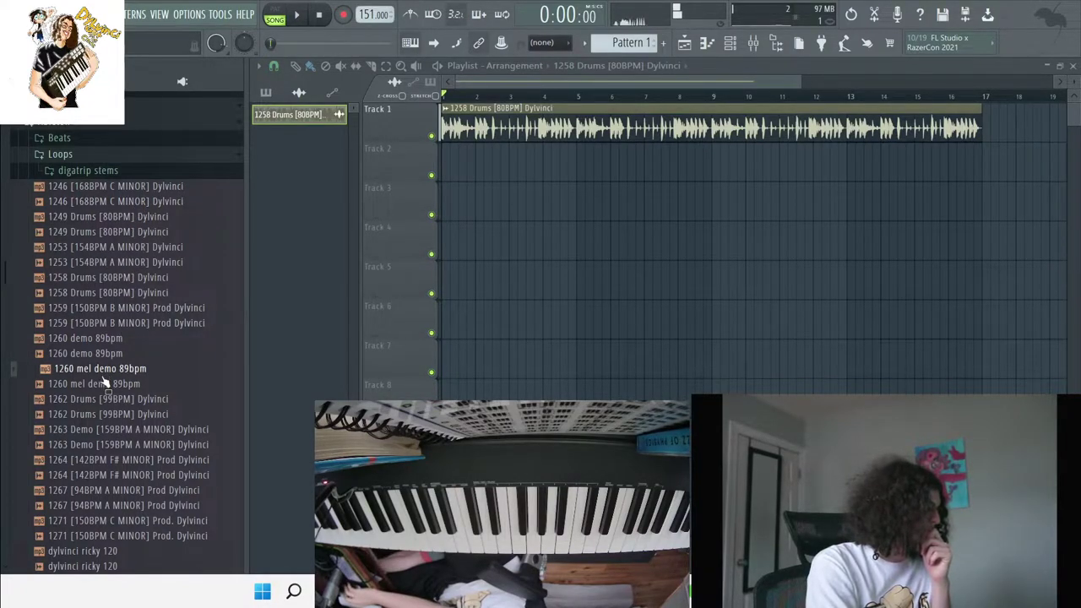
Place the 1260 mel demo 89bpm WAV loop at the start of Track 2 and lower its volume.
drag(108, 386, 525, 174)
click(737, 42)
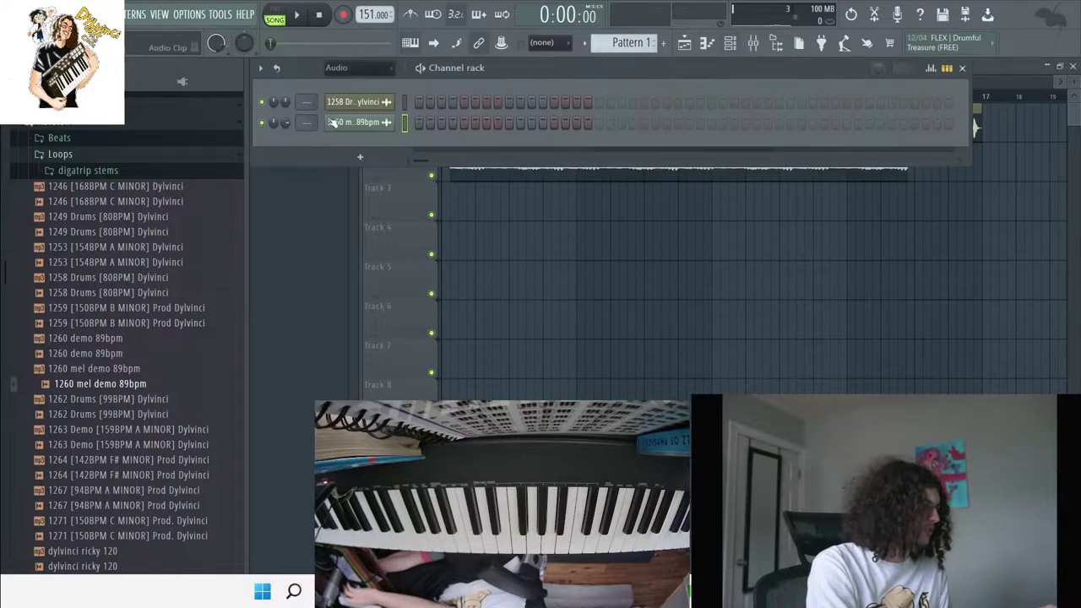
click(598, 370)
drag(654, 257, 647, 307)
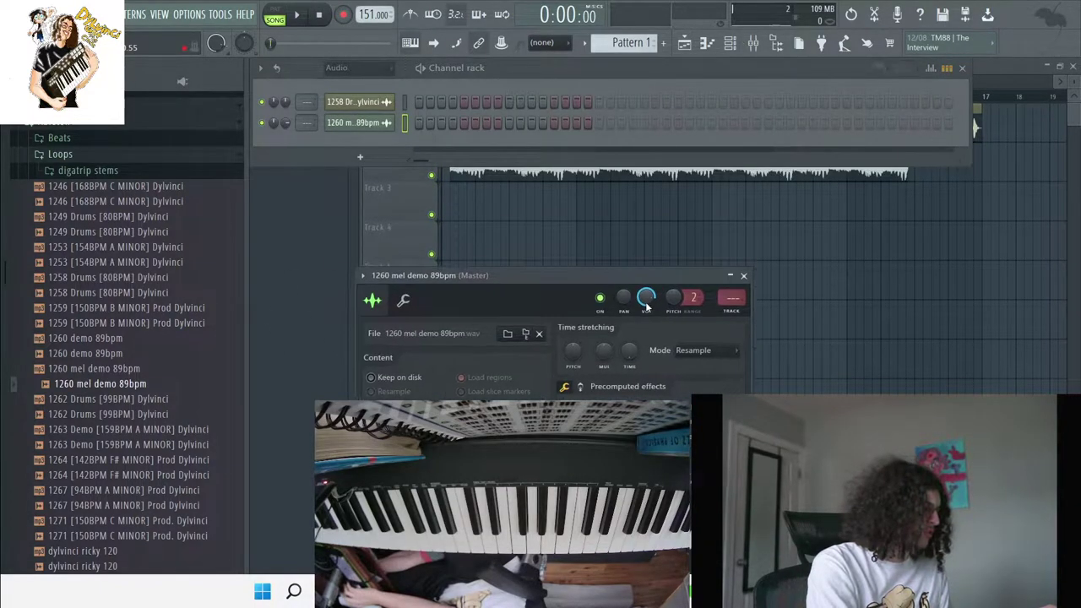
right_click(806, 283)
drag(610, 172, 601, 172)
Play the drum and melody loops together to check how they line up.
key(space)
click(733, 44)
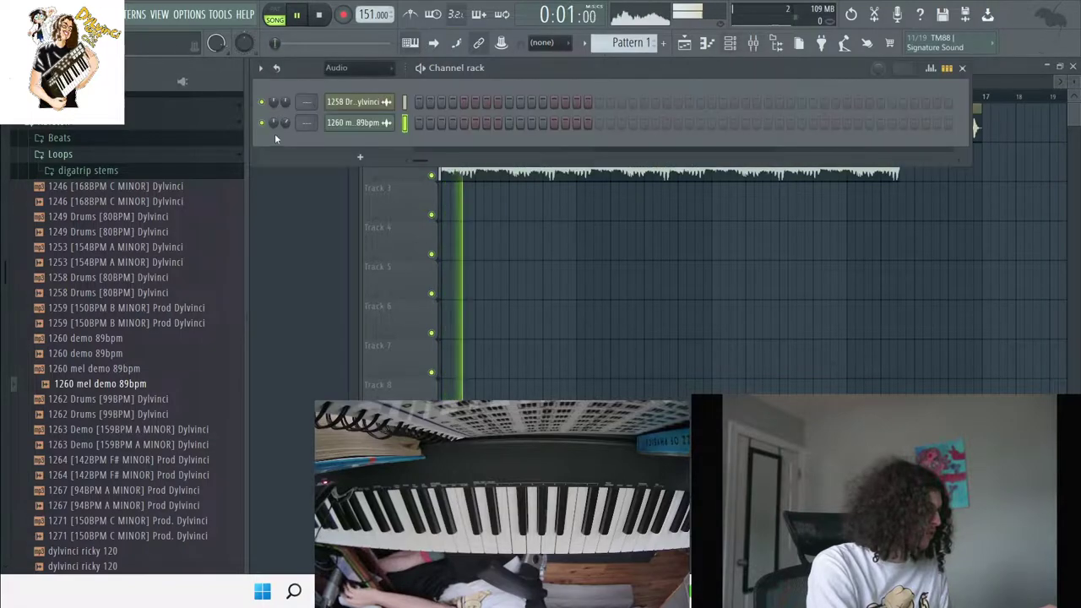
right_click(497, 230)
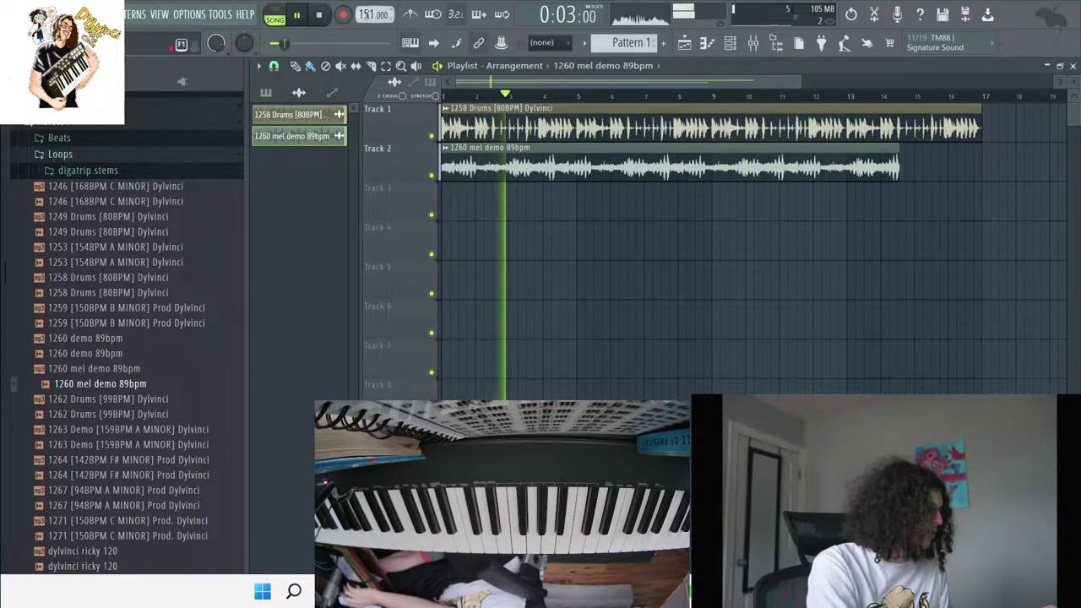
key(space)
Set the project tempo to 178 BPM and enable time stretching on the 1260 mel demo 89bpm sample.
drag(369, 14, 368, 1)
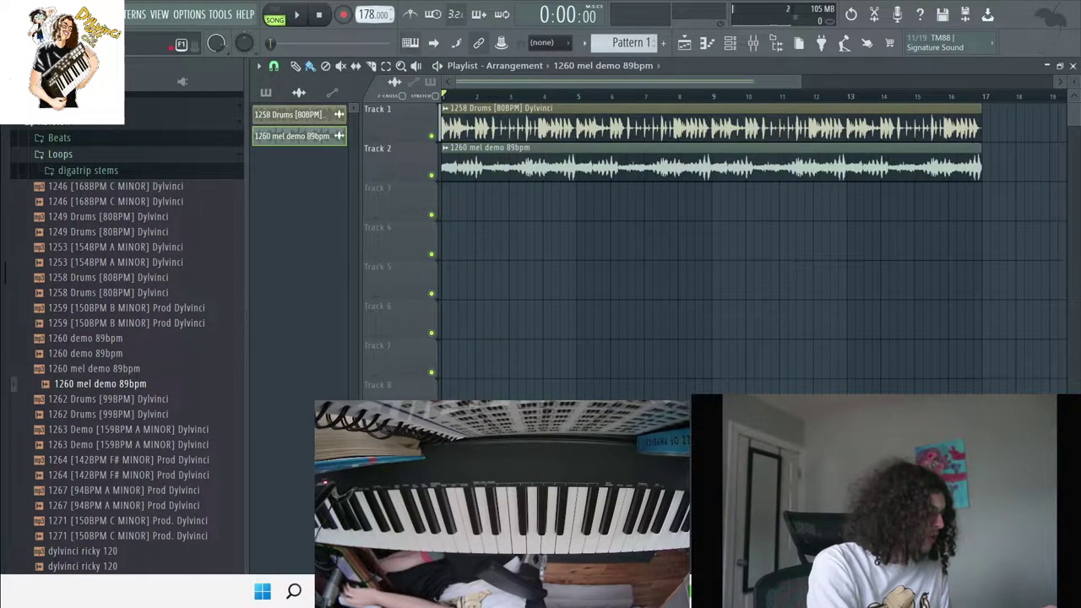
click(730, 43)
click(368, 124)
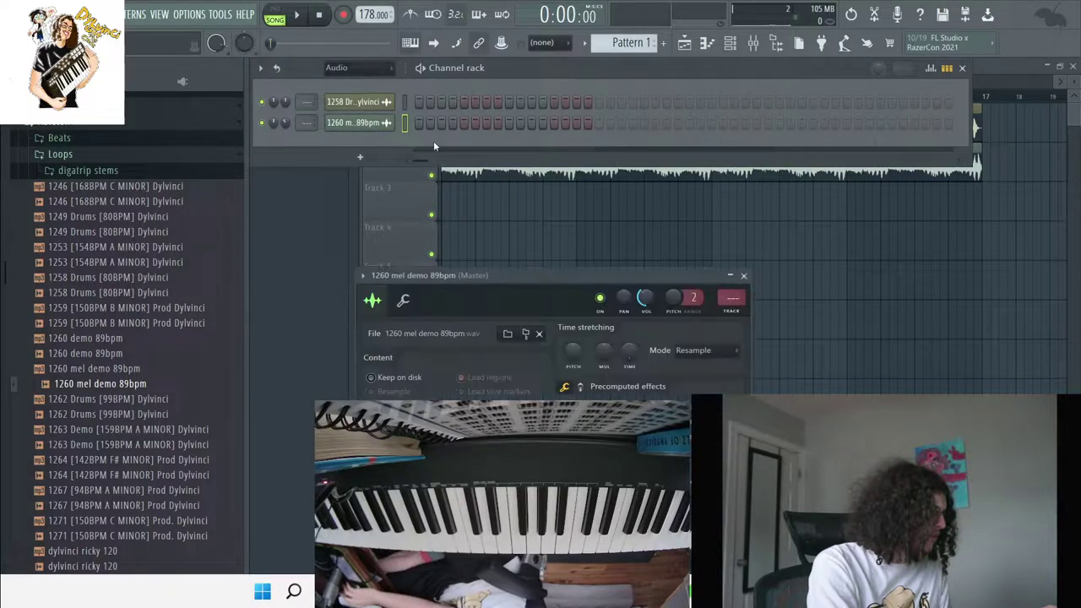
right_click(631, 354)
click(659, 385)
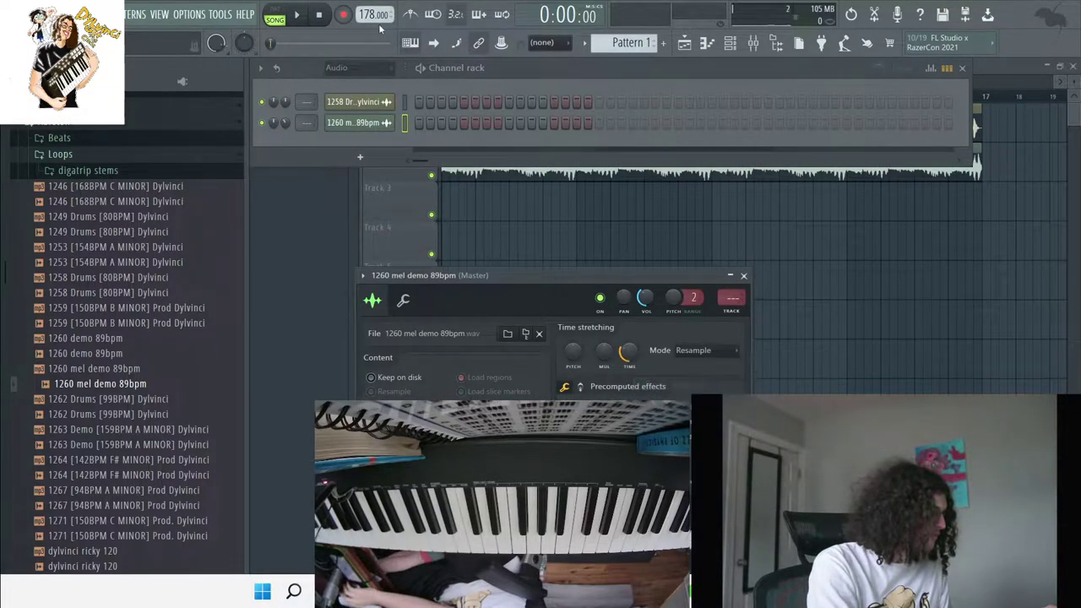
Set the project tempo to 165 BPM, switch the melody sample's time-stretching mode to Stretch and audition both loops.
key(space)
drag(372, 14, 372, 18)
key(space)
click(711, 352)
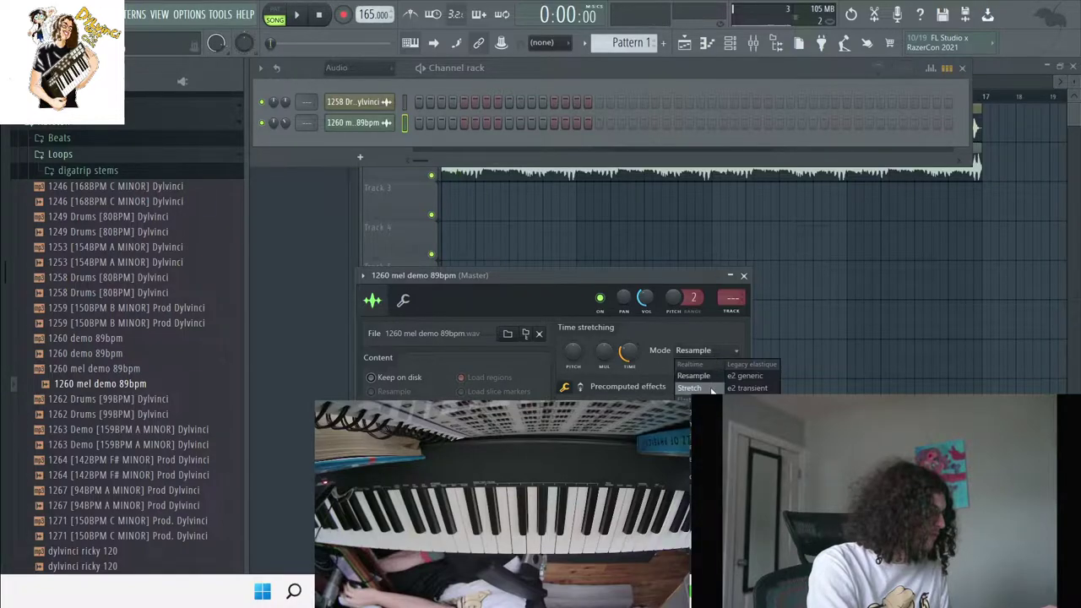
click(703, 389)
key(space)
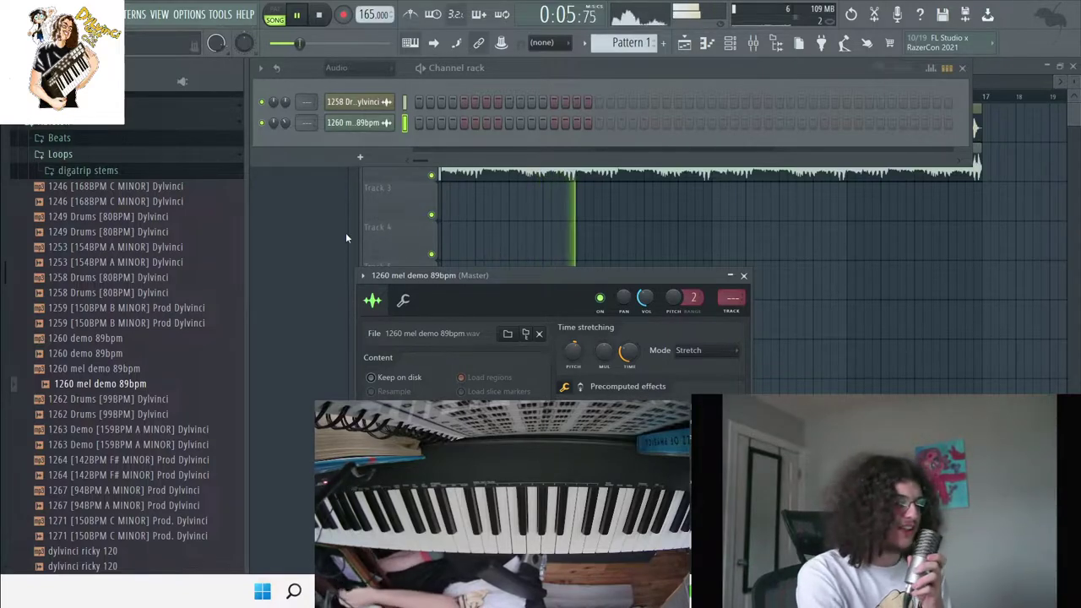
click(300, 14)
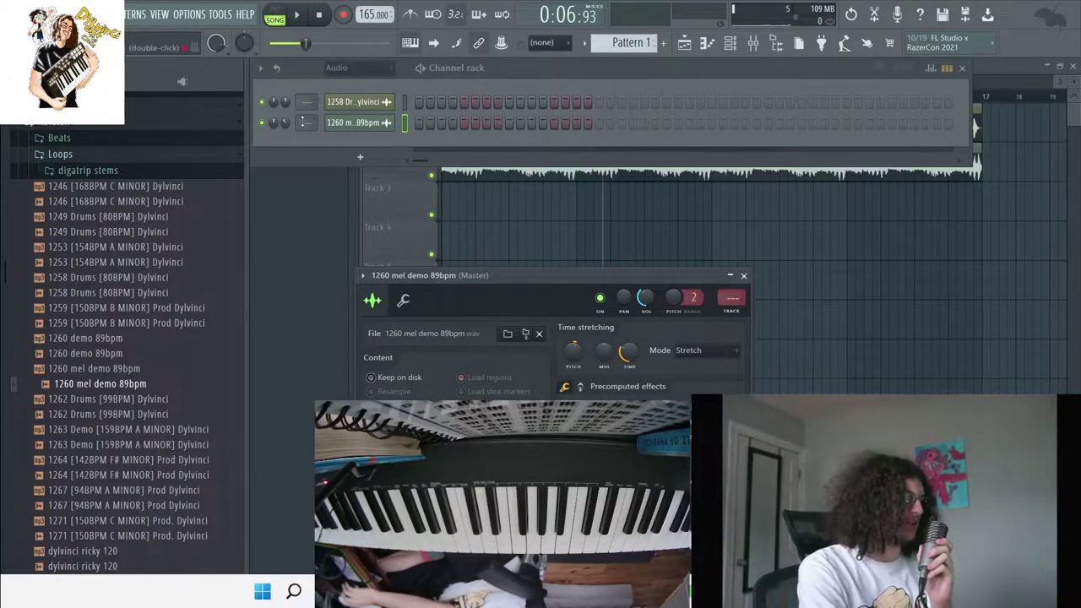
Mute Track 1, adjust the melody sample's time-stretching pitch while it plays alone, and unmute Track 1.
right_click(462, 213)
click(431, 136)
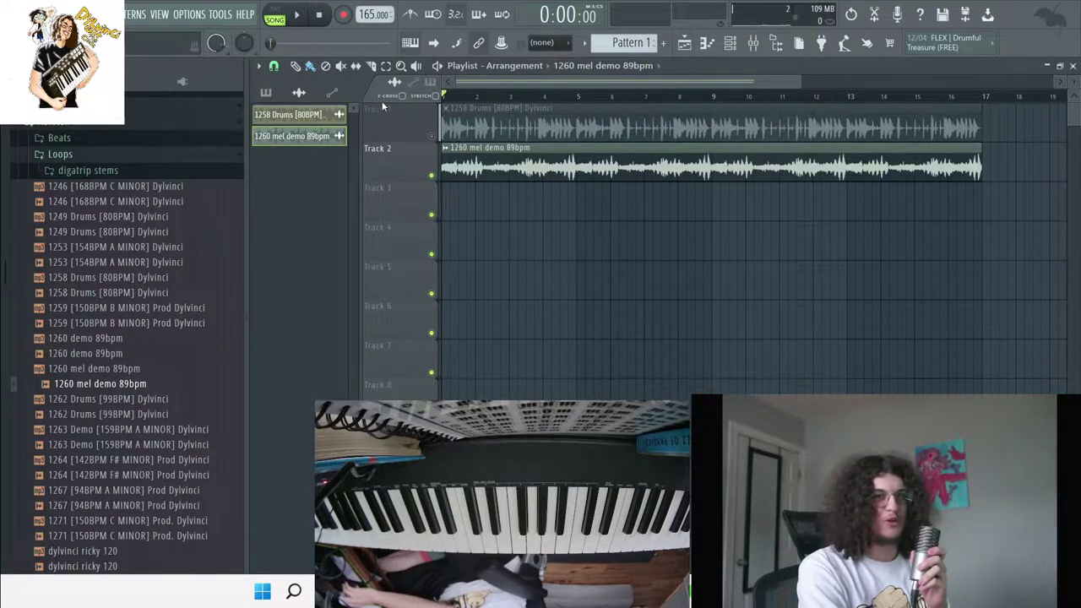
key(space)
key(F6)
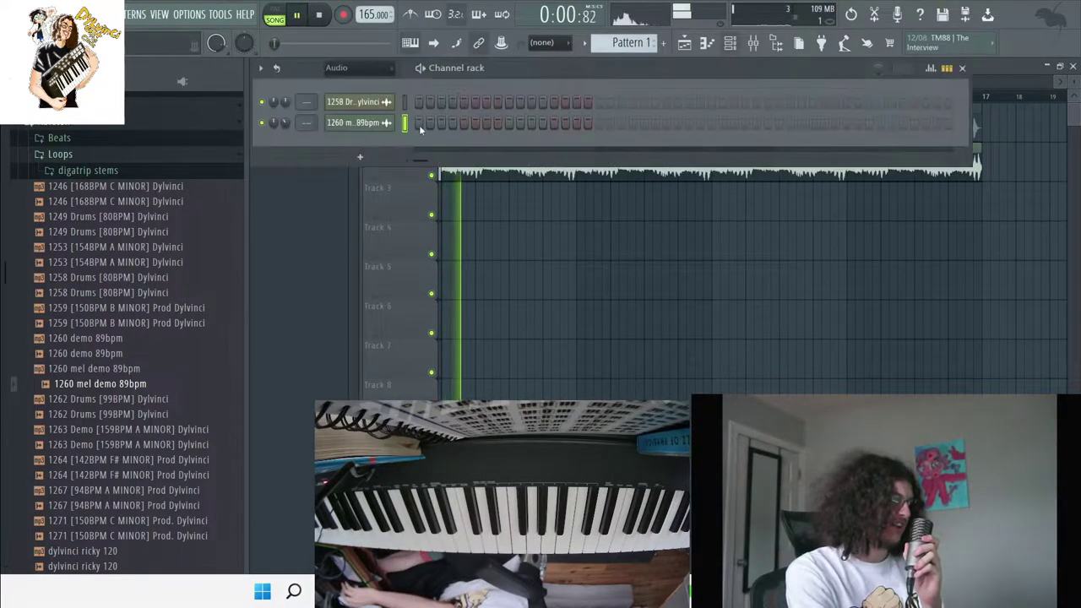
click(355, 122)
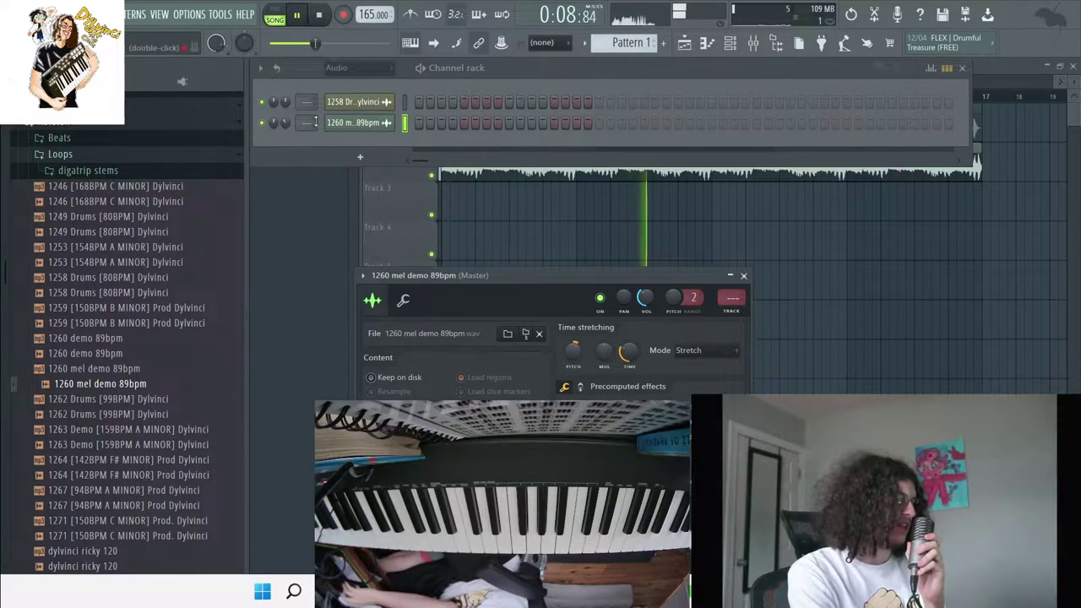
click(456, 217)
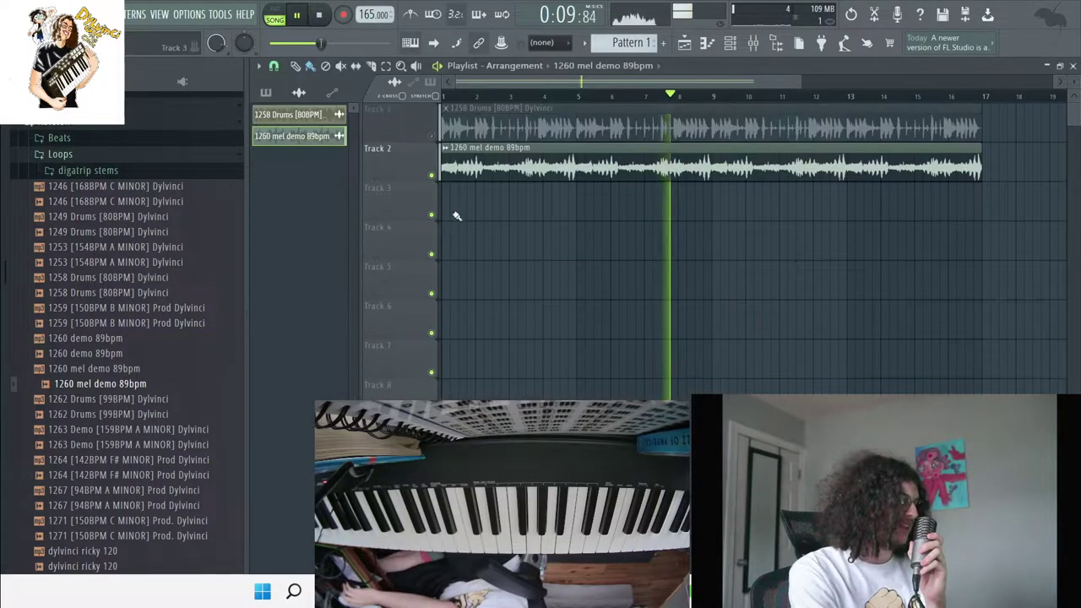
click(431, 136)
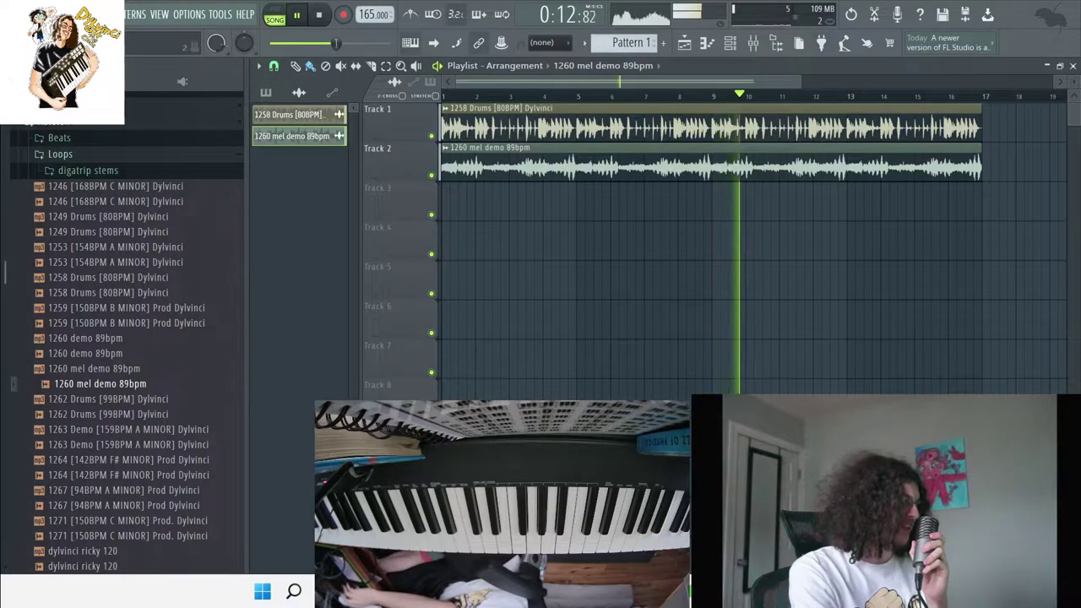
Browse the installed generator plugins and add Jup-8 V3 as a new channel.
click(32, 81)
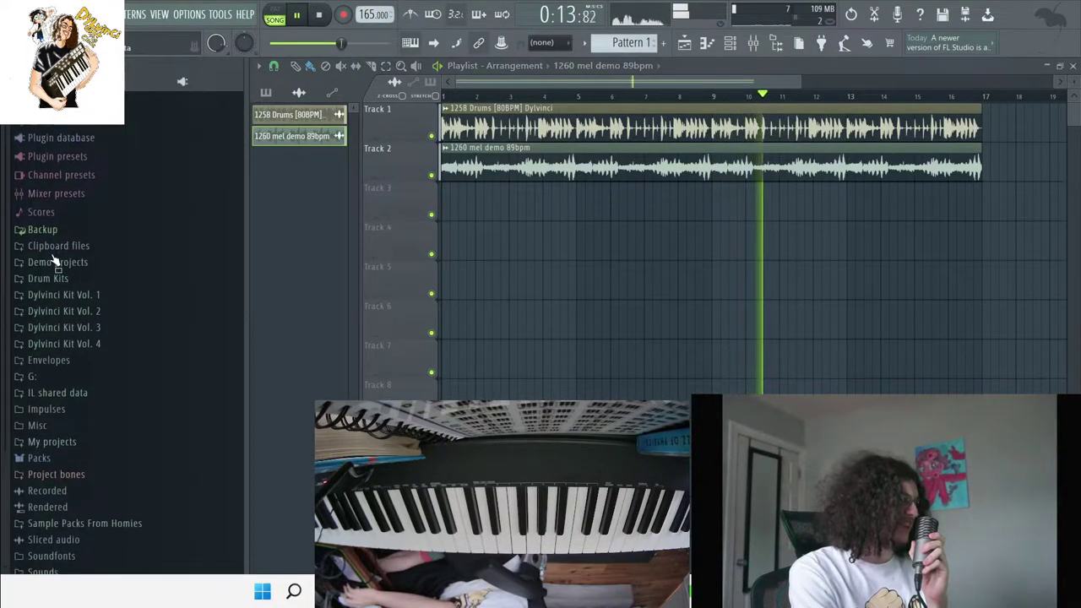
click(737, 46)
click(61, 137)
click(56, 186)
click(70, 220)
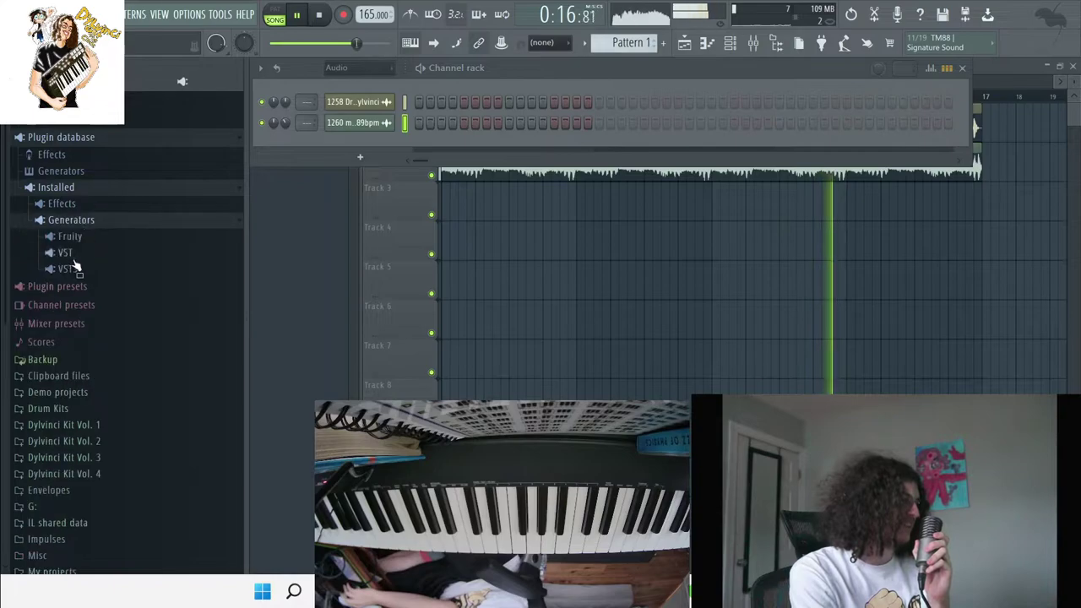
click(74, 269)
scroll(93, 296, down, 5)
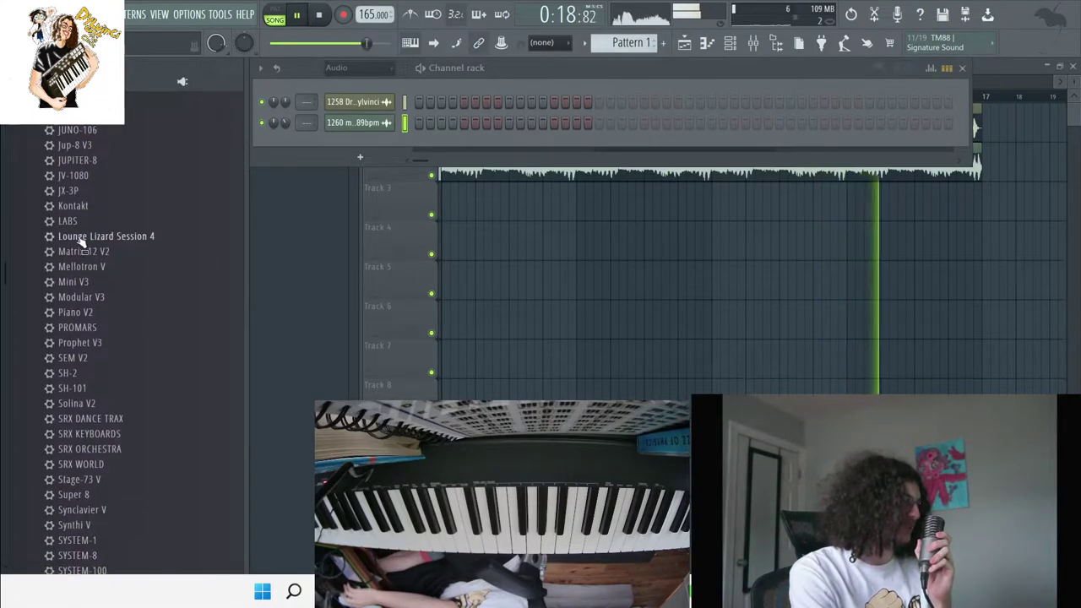
scroll(82, 240, up, 2)
click(96, 269)
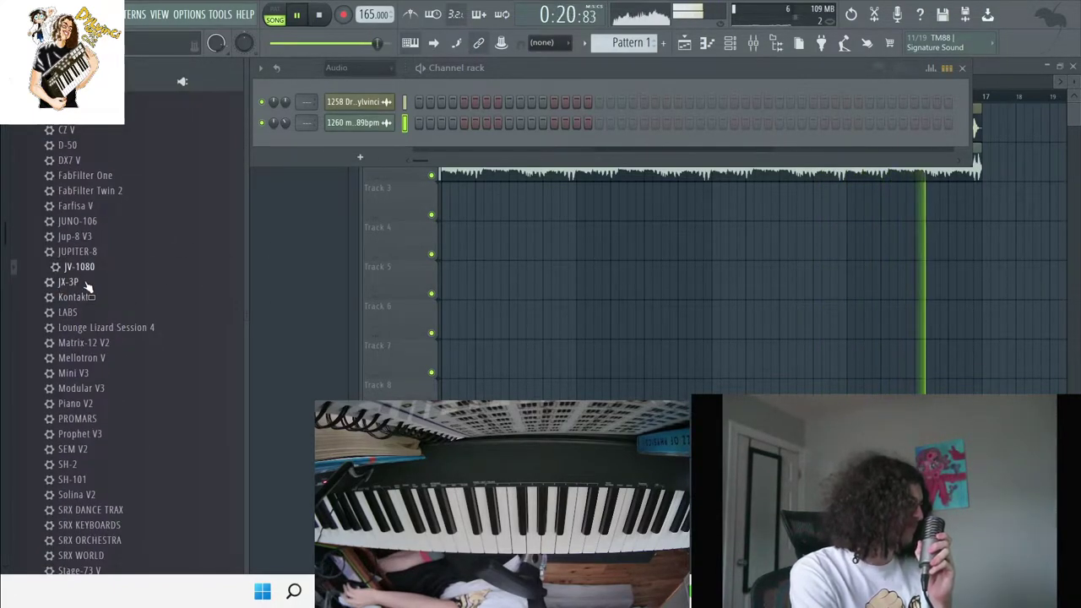
drag(77, 237, 391, 149)
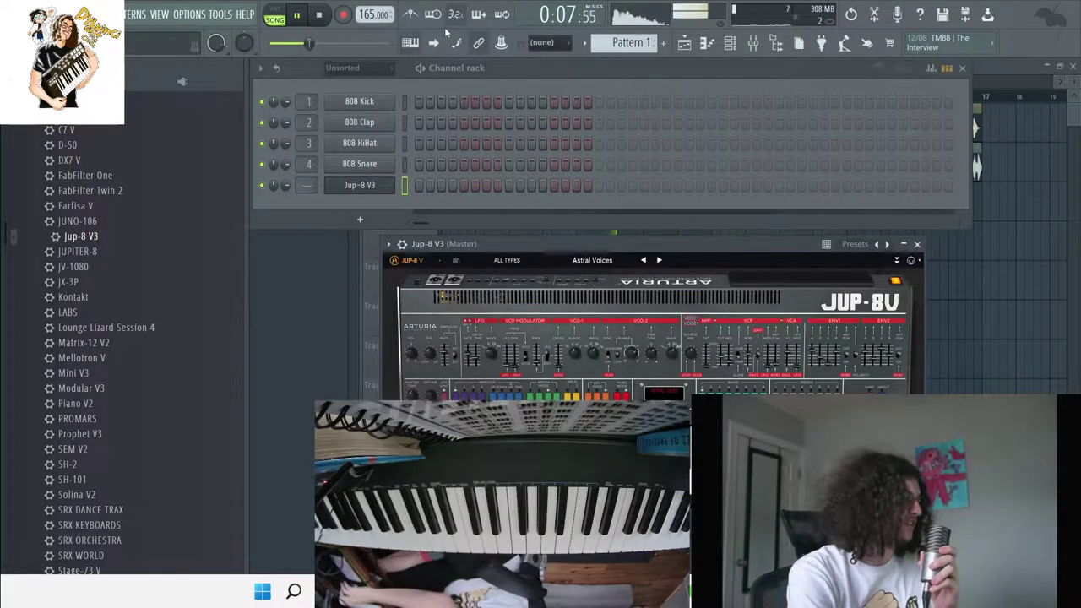
Audition Jup-8 V3 factory presets over the loops, stepping from Jup-8 Fact 65 to beyond Jup-8 Fact 76.
click(594, 260)
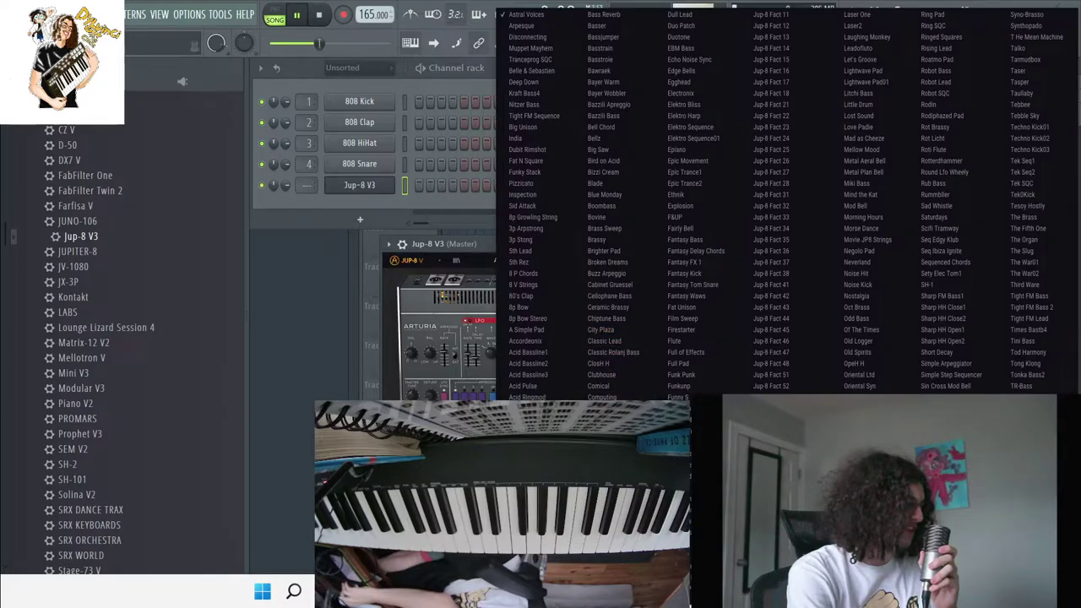
click(771, 498)
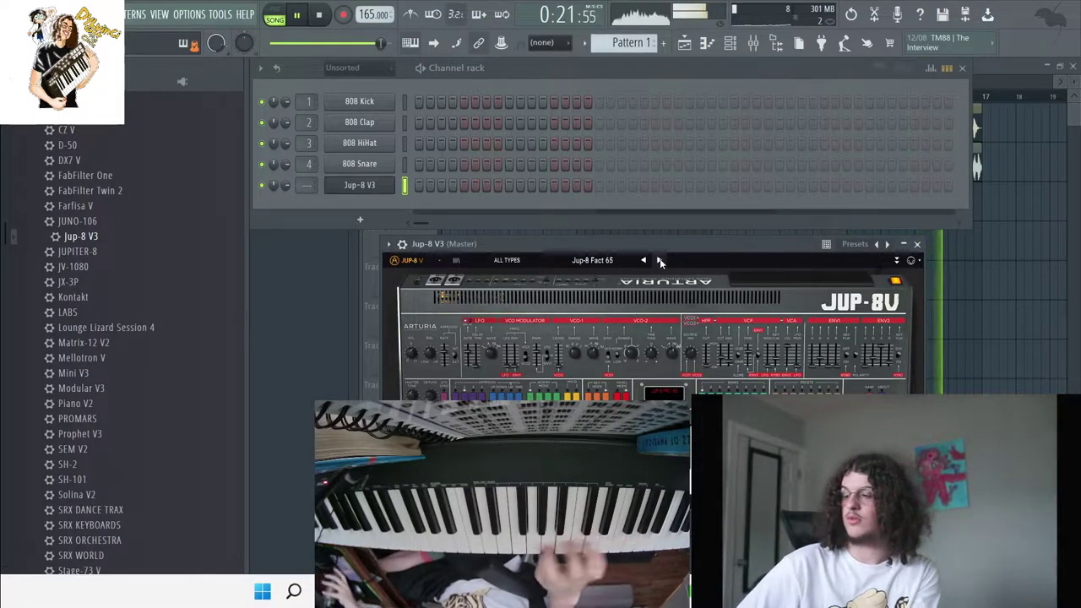
click(660, 261)
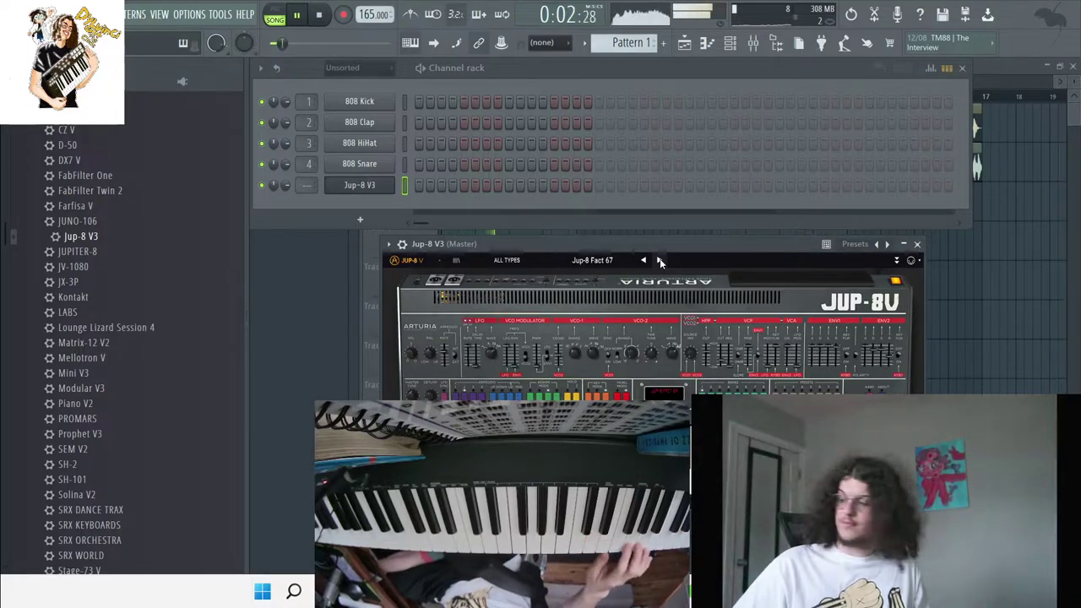
click(661, 261)
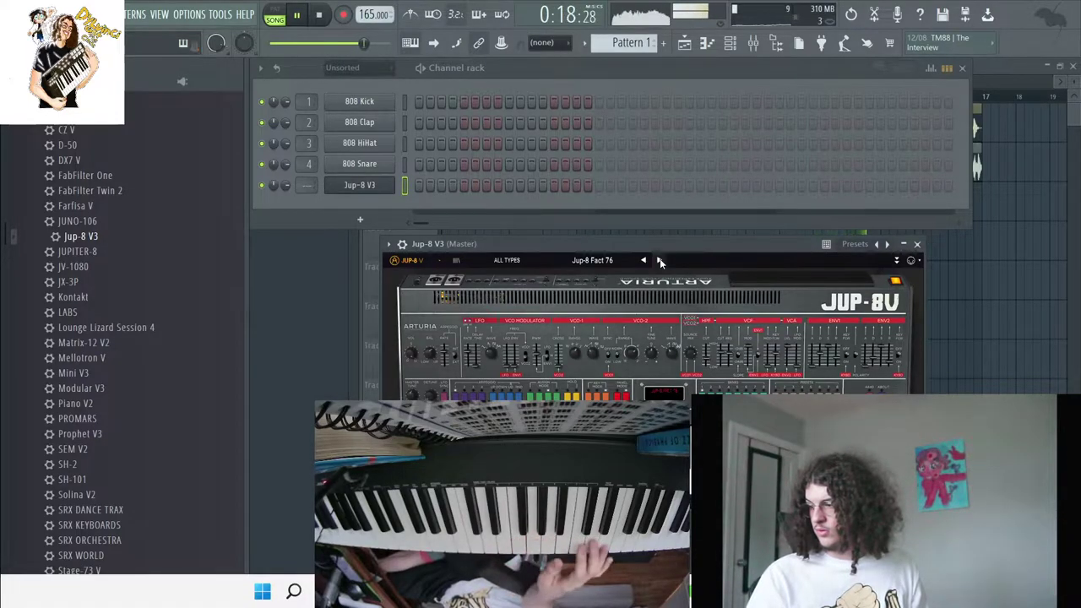
click(660, 261)
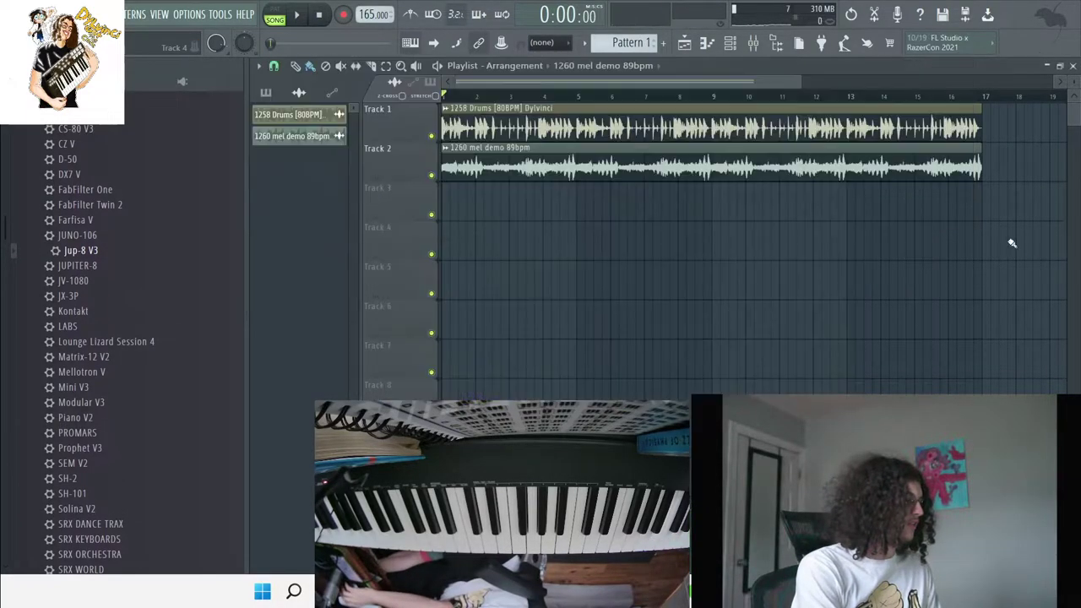
Place Pattern 1 on Track 3 as two consecutive eight-bar clips spanning the full length of the loops.
click(495, 225)
right_click(534, 223)
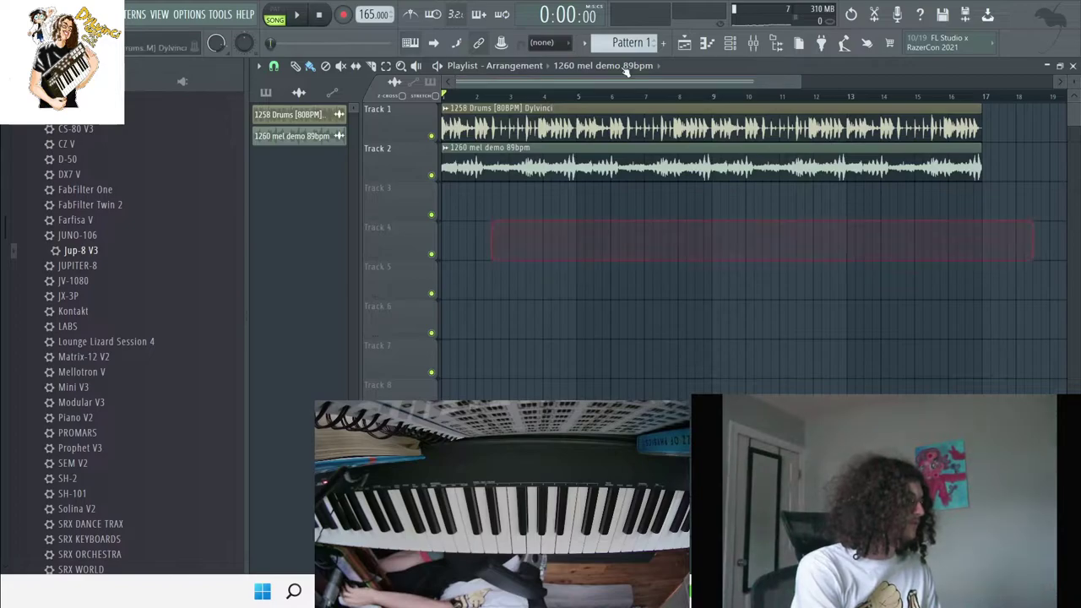
click(663, 42)
key(Return)
click(574, 214)
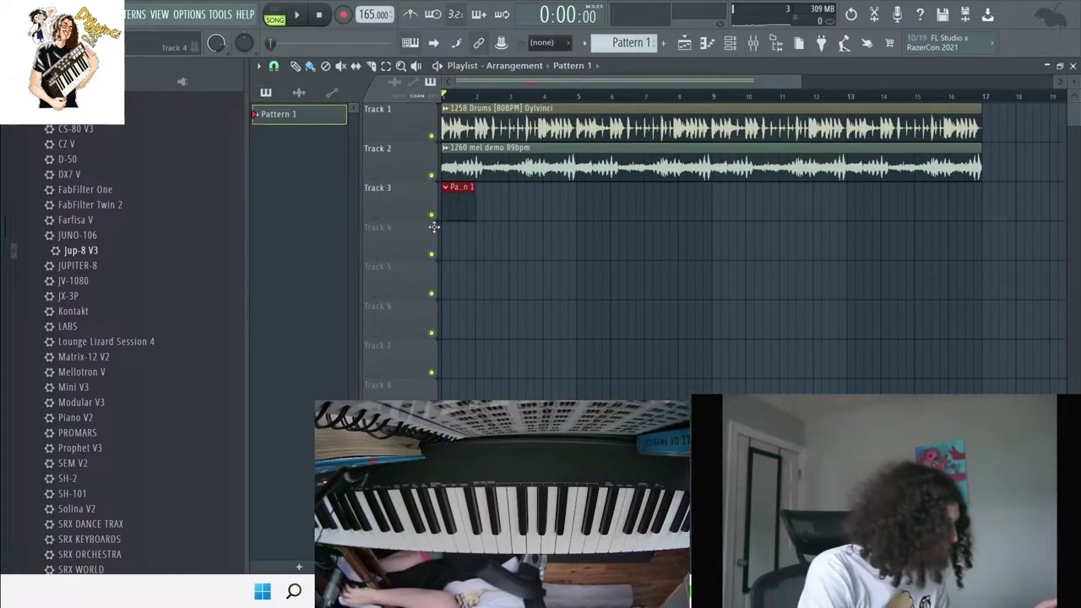
drag(470, 212, 711, 223)
click(718, 220)
Record a Jup-8 V3 melody into Pattern 1 as notes and automation while the loops play.
click(343, 14)
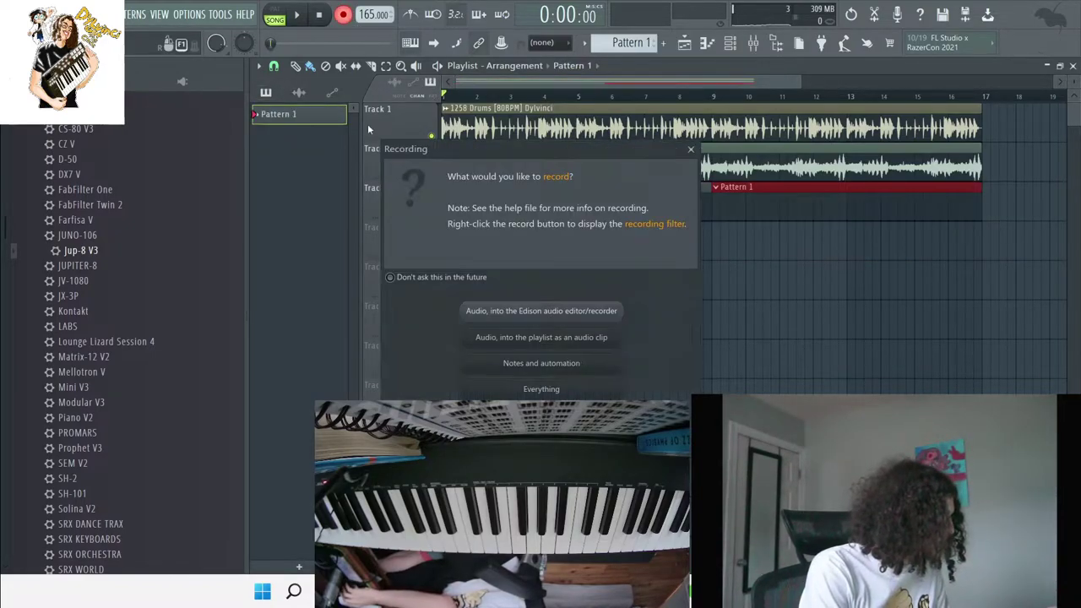
click(502, 364)
key(F6)
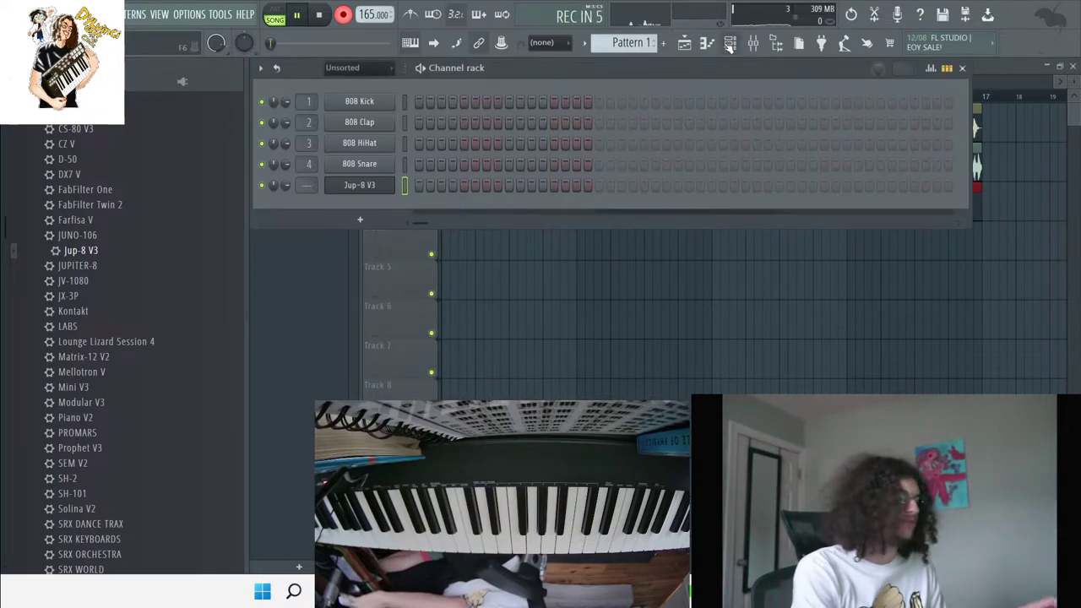
drag(646, 74, 658, 319)
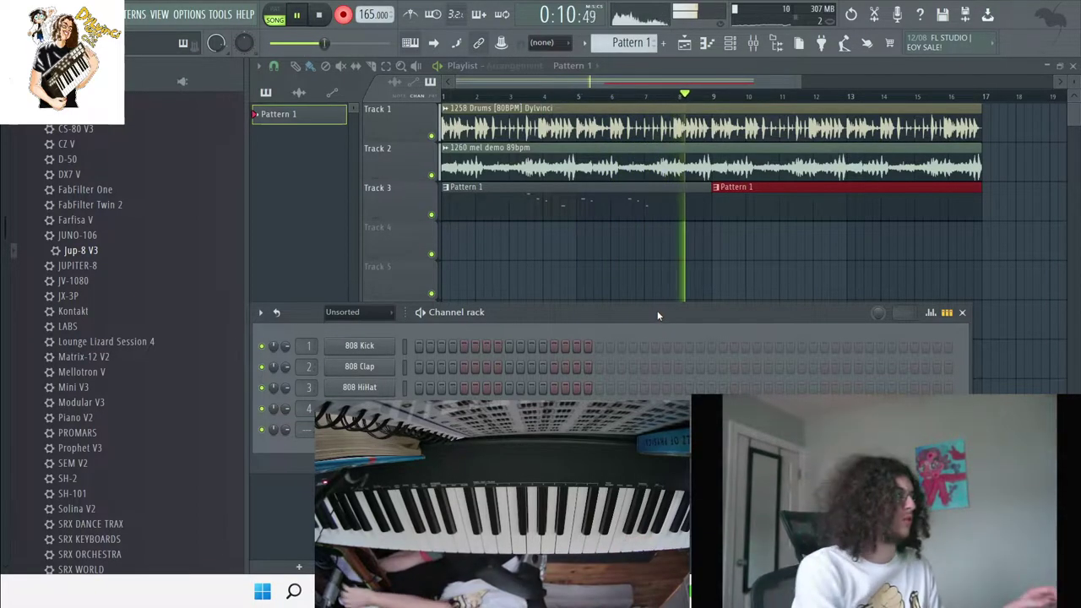
key(space)
Quantize the recorded Jup-8 V3 notes, delete the earlier ones and duplicate the final three-note phrase four bars earlier.
click(554, 409)
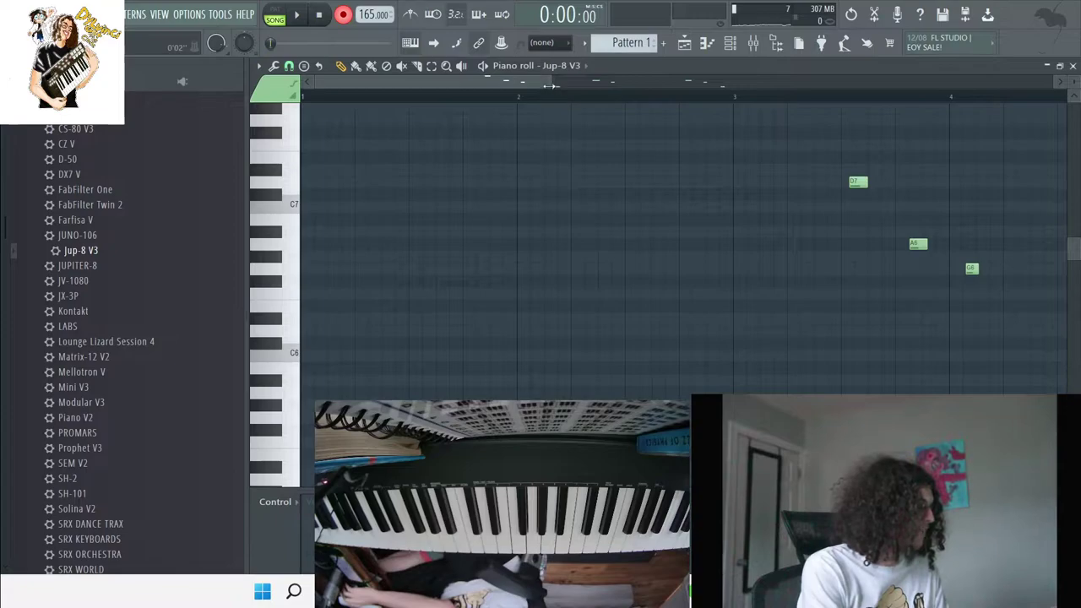
drag(551, 85, 1044, 85)
click(344, 16)
key(ctrl+q)
drag(629, 385, 320, 168)
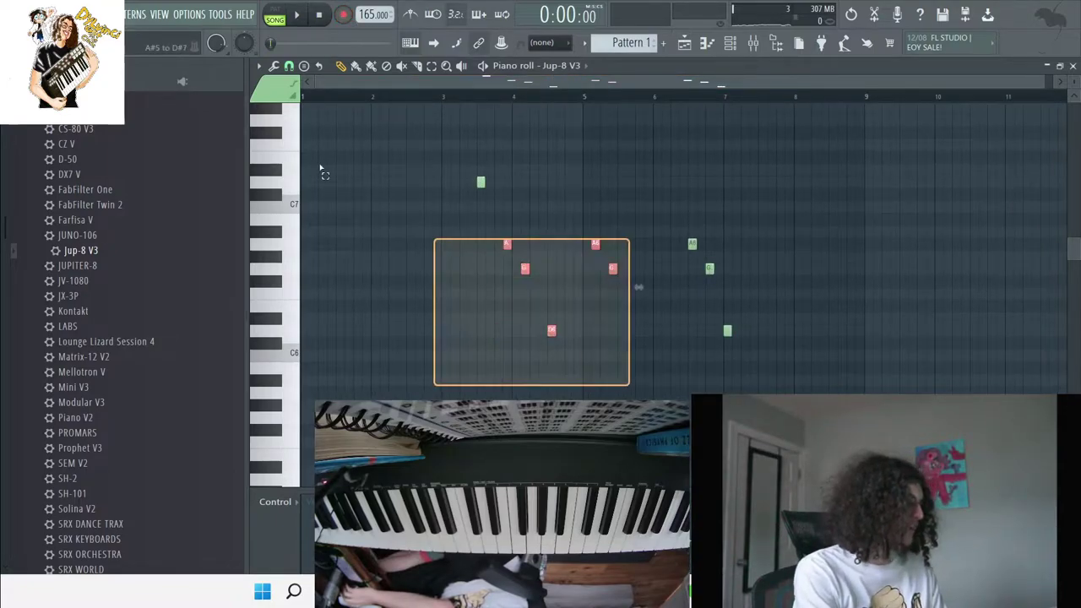
scroll(371, 166, up, 2)
key(Delete)
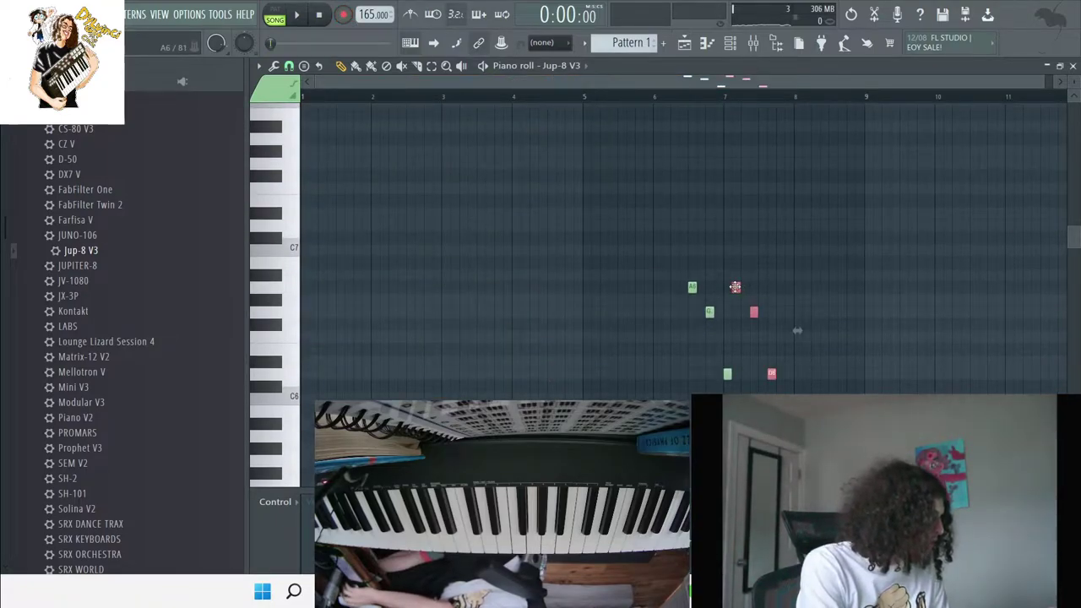
Play back the arrangement and add Lounge Lizard Session 4 as a new channel with its Classic program.
key(space)
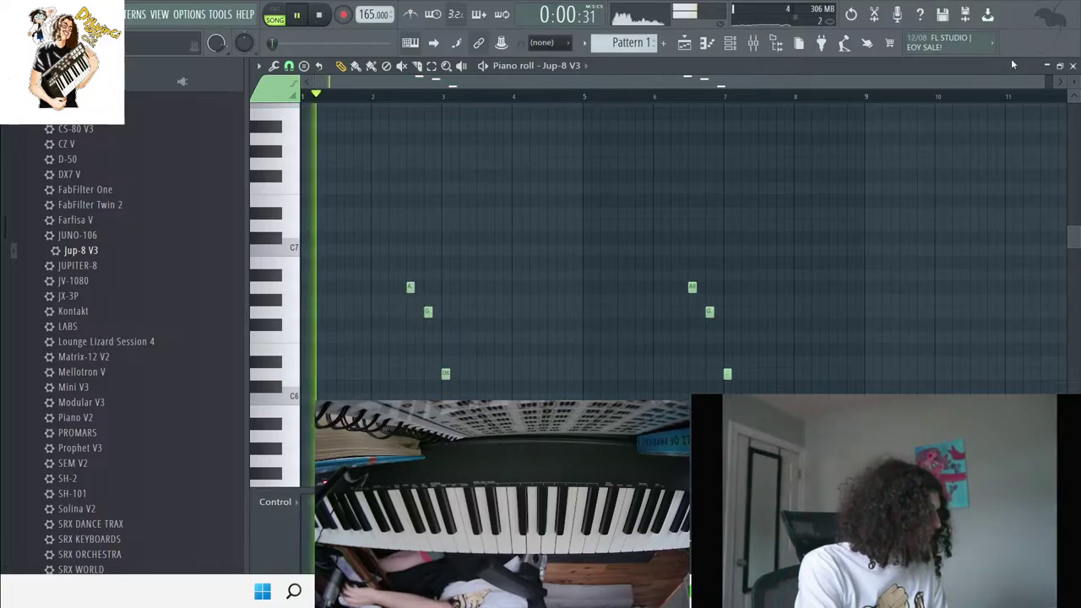
key(F7)
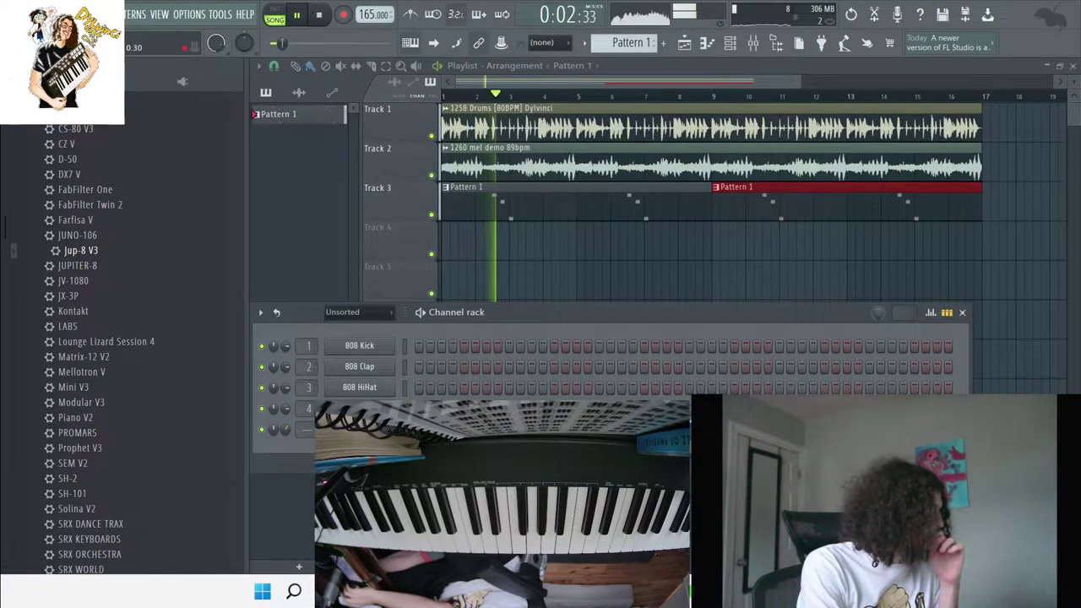
click(930, 313)
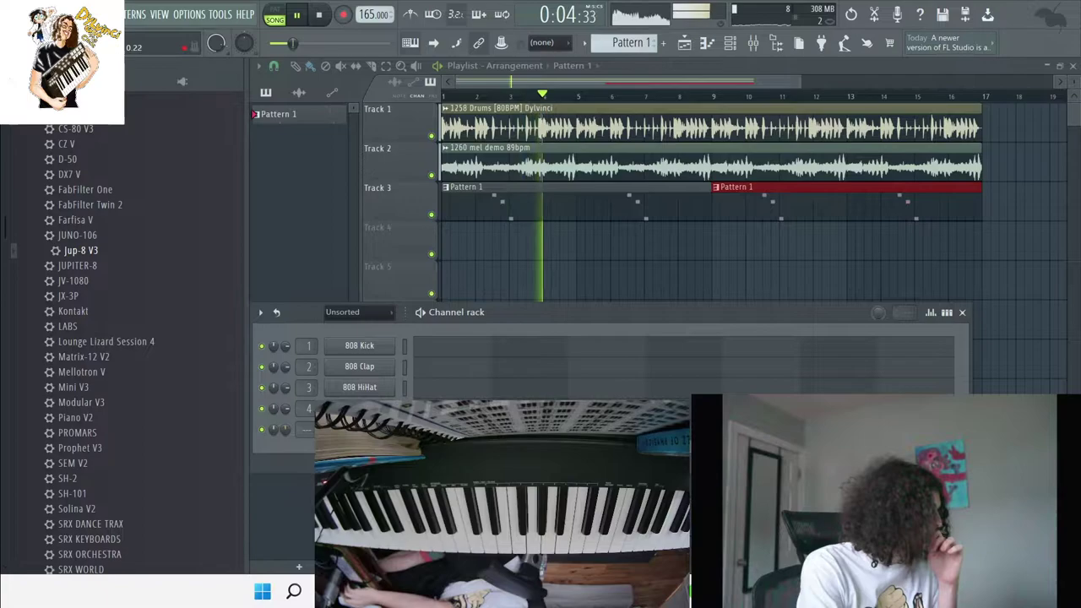
drag(101, 346, 415, 337)
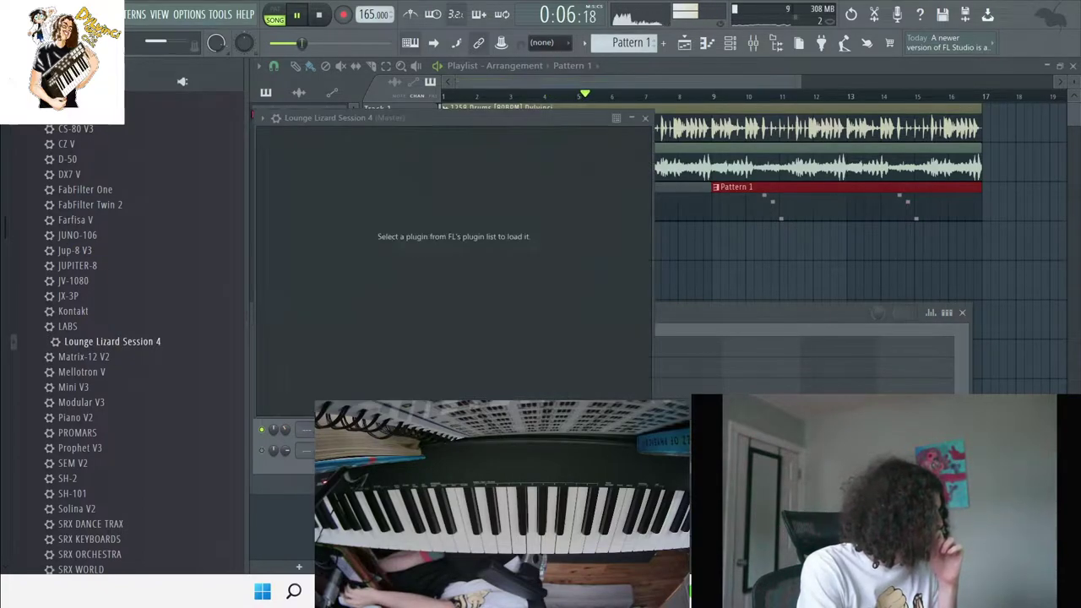
click(395, 206)
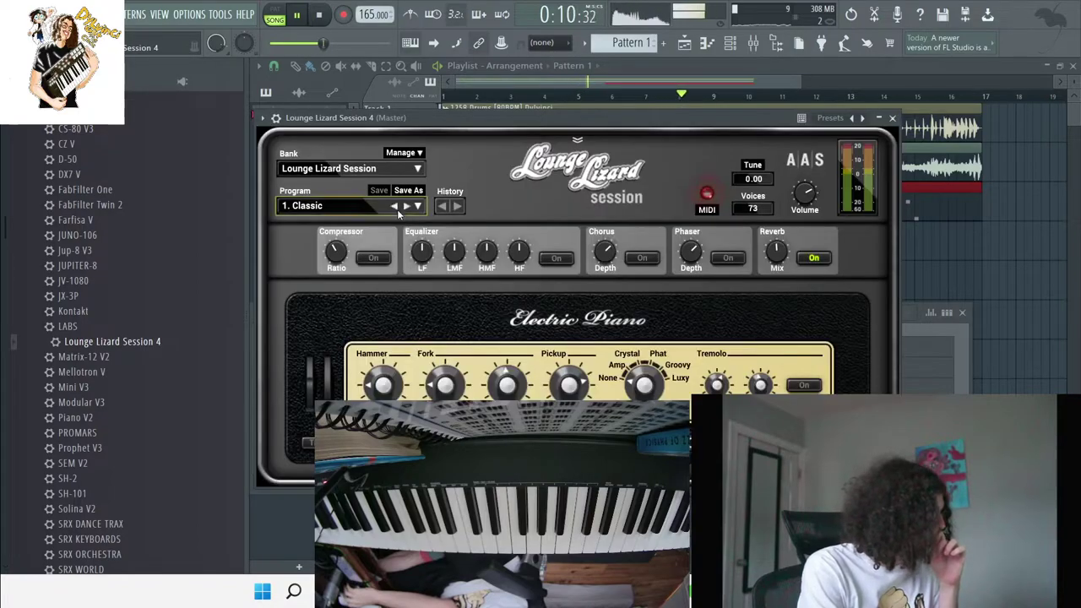
click(892, 118)
key(space)
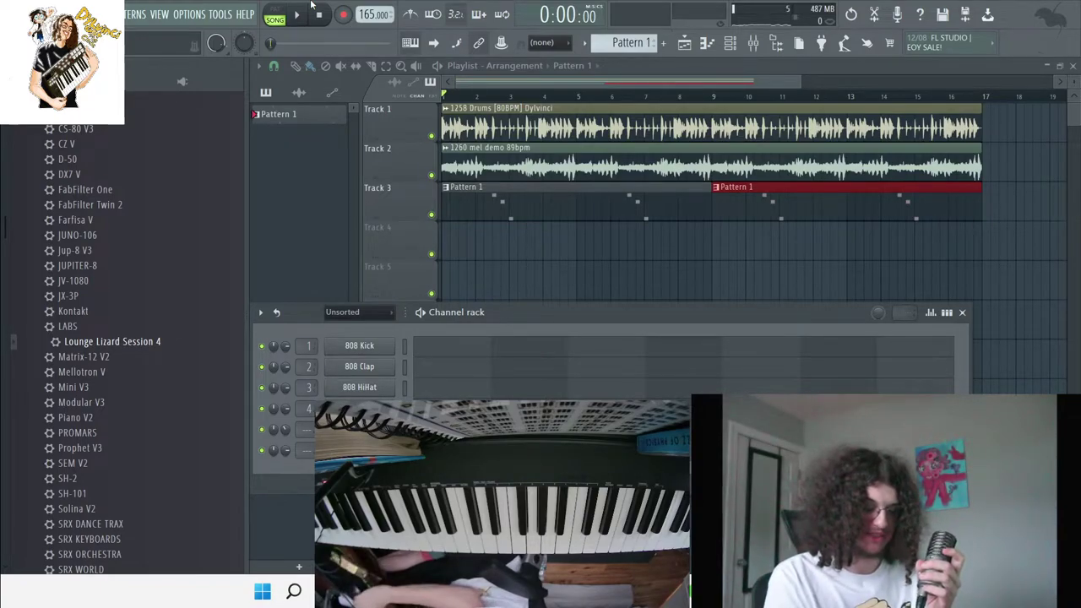
Record Lounge Lizard electric piano notes and automation into Pattern 1 over the first eight bars.
click(340, 14)
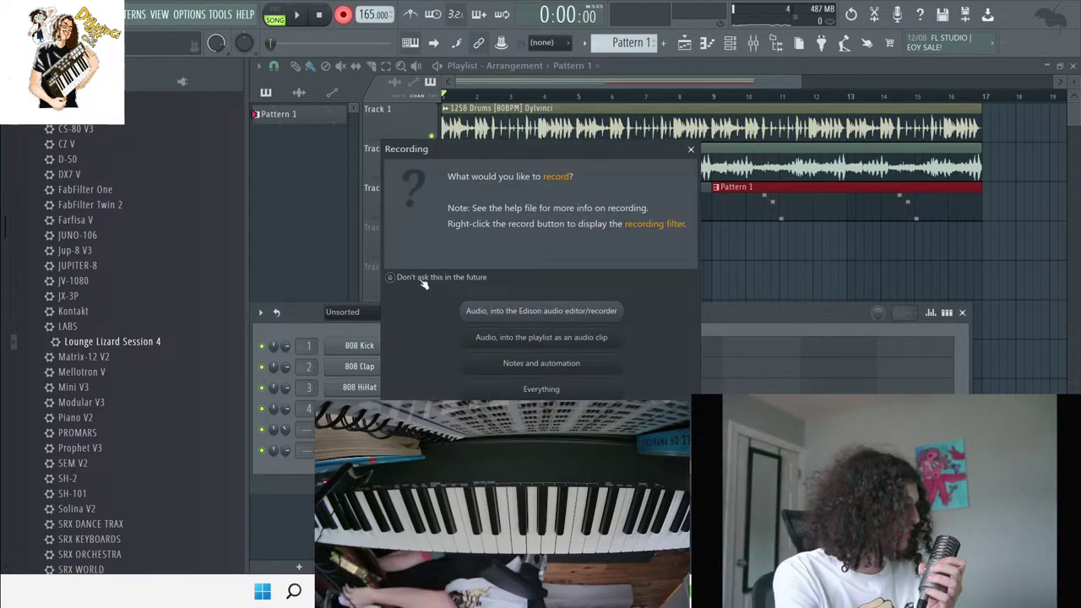
click(478, 362)
click(296, 14)
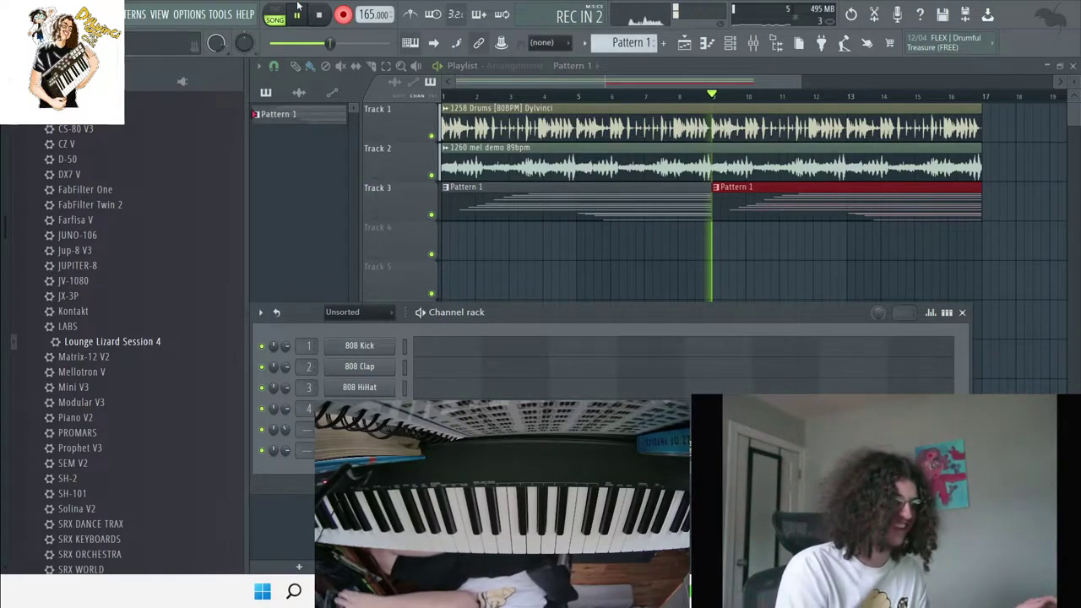
key(space)
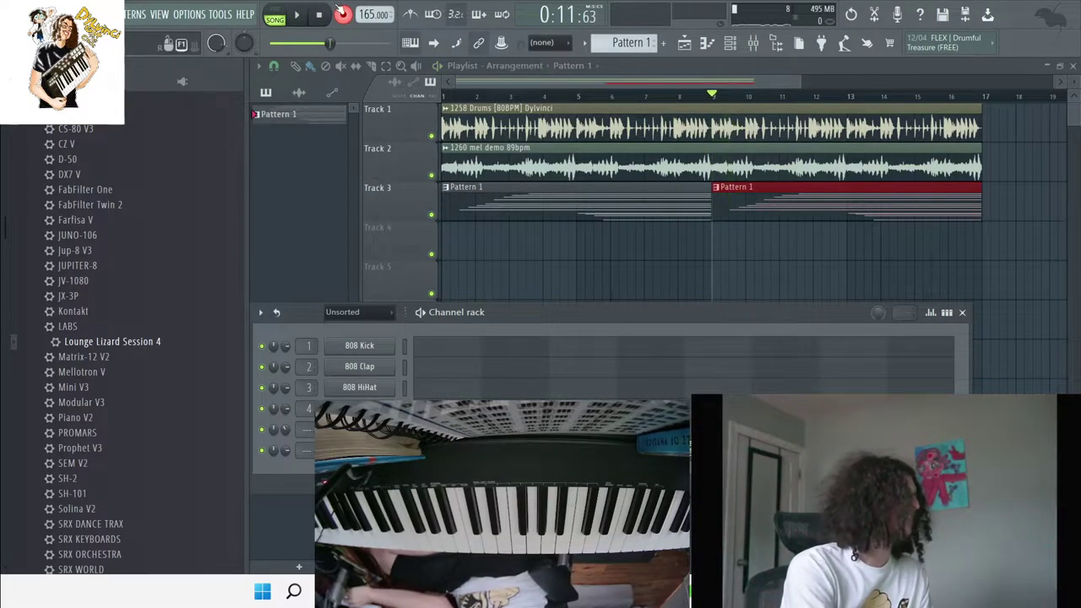
Play back the song, add Kontakt as a channel and load Scarbee Rickenbacker Bass - Palm Muted.
key(space)
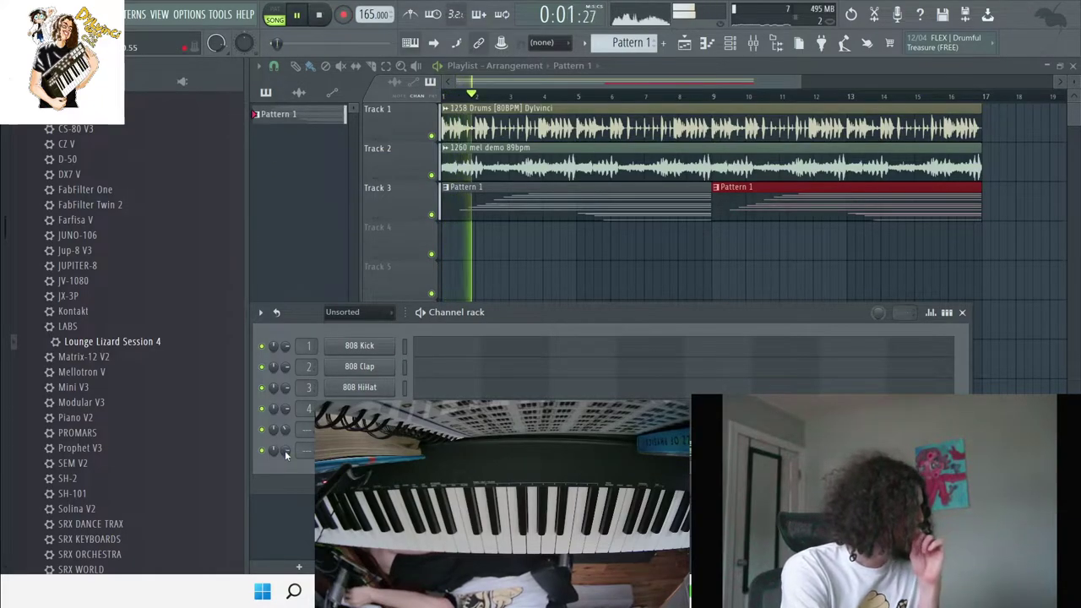
double_click(78, 310)
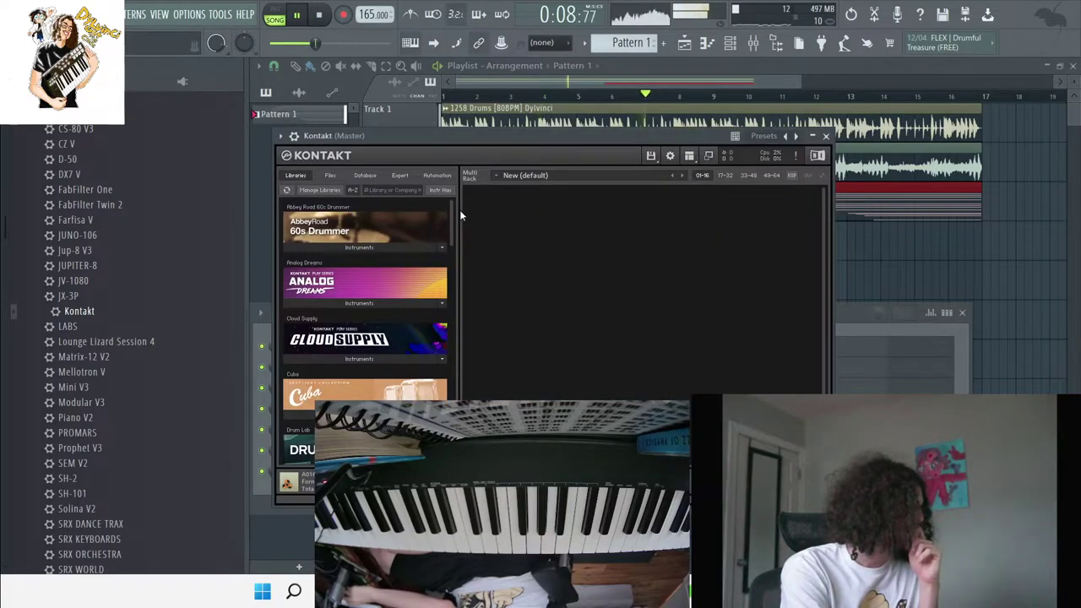
scroll(349, 346, down, 10)
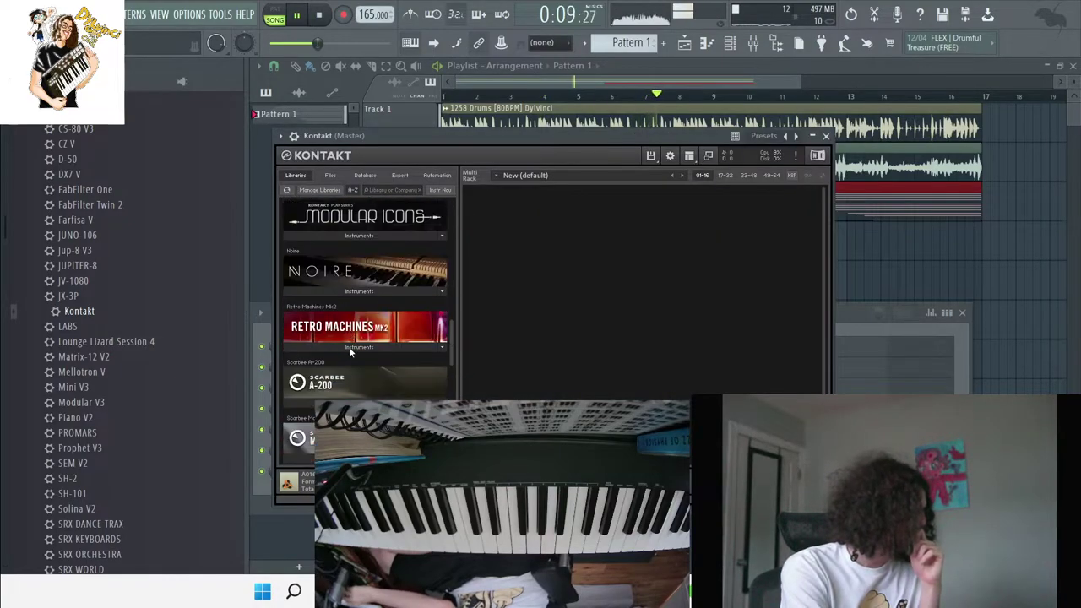
click(355, 350)
double_click(351, 364)
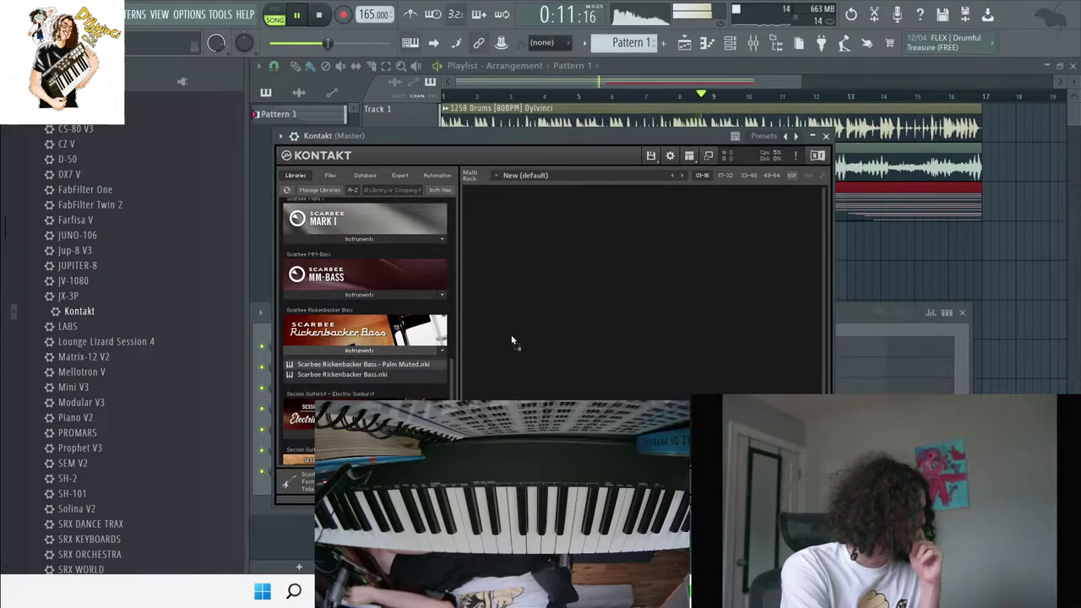
Select the Dub Bass preset for the Rickenbacker bass and try it out against the playing arrangement.
click(535, 248)
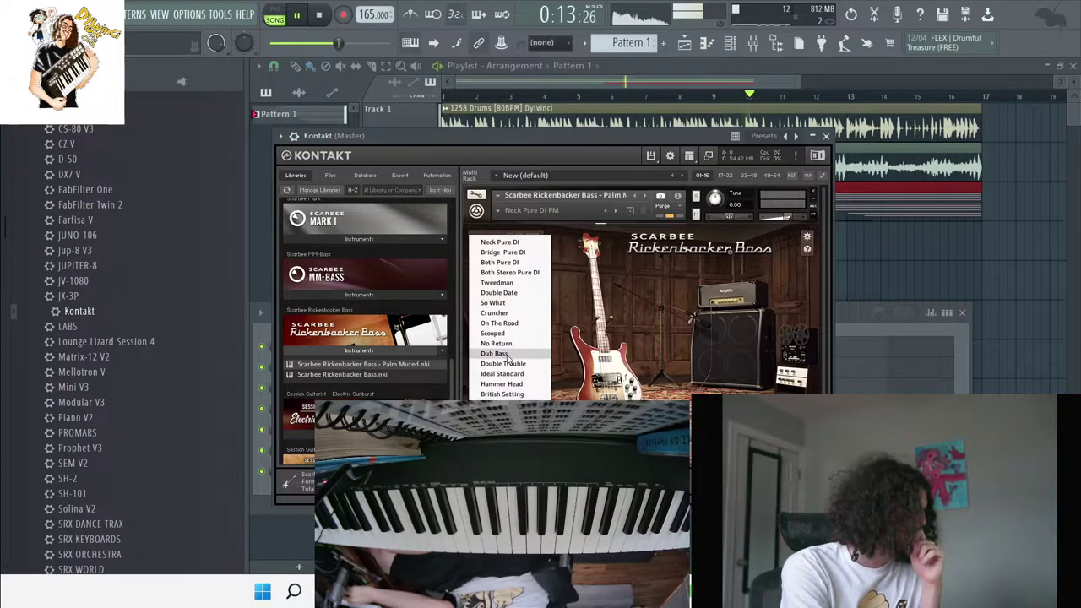
click(507, 353)
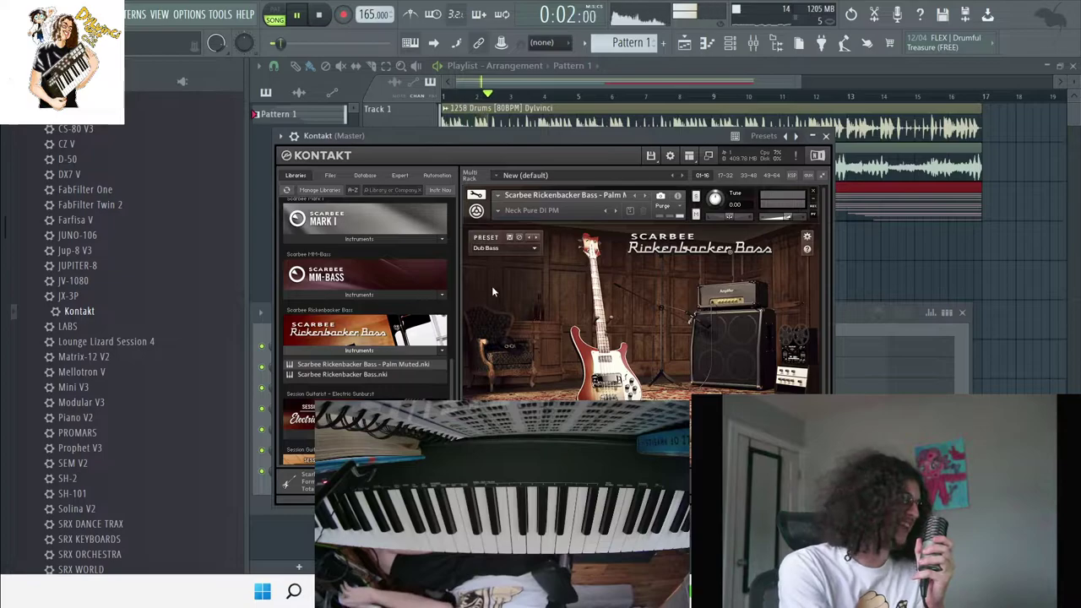
click(861, 325)
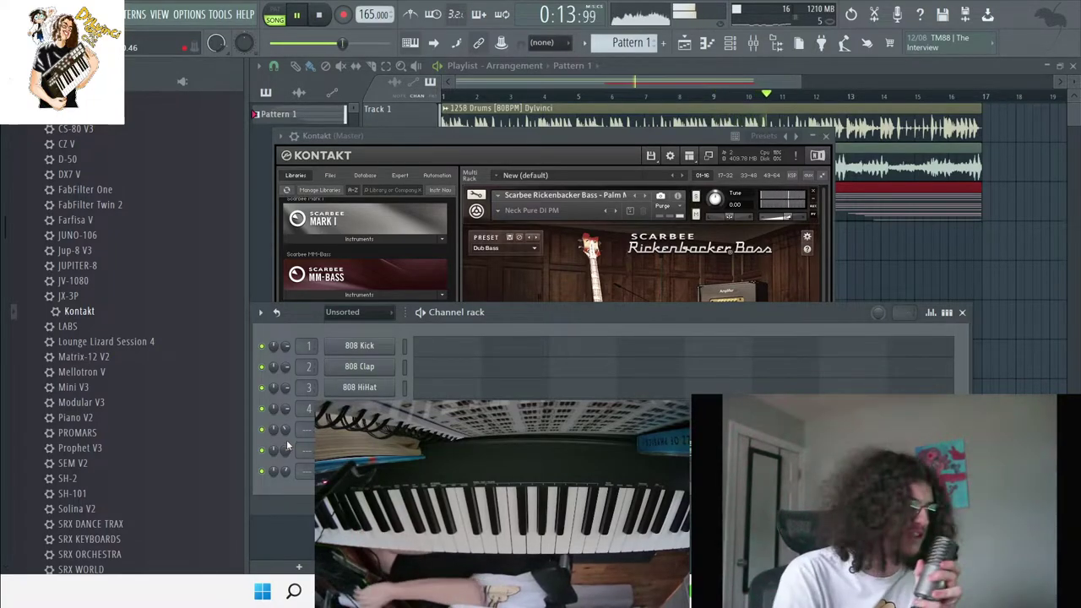
click(321, 15)
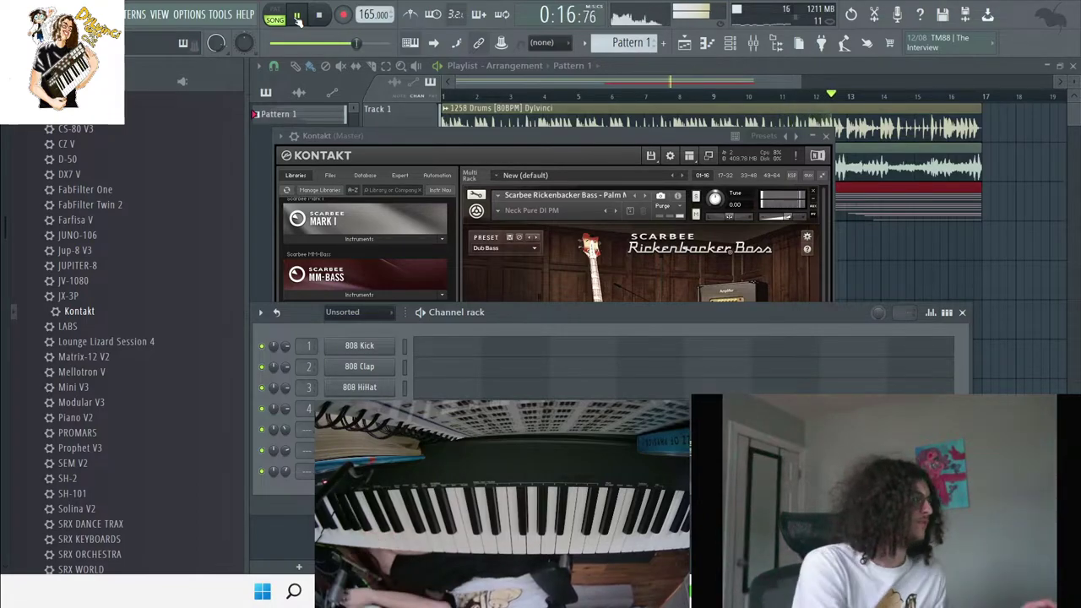
Record the Kontakt Rickenbacker bass part into Pattern 1 while the song plays from the start.
click(319, 15)
click(342, 15)
click(474, 362)
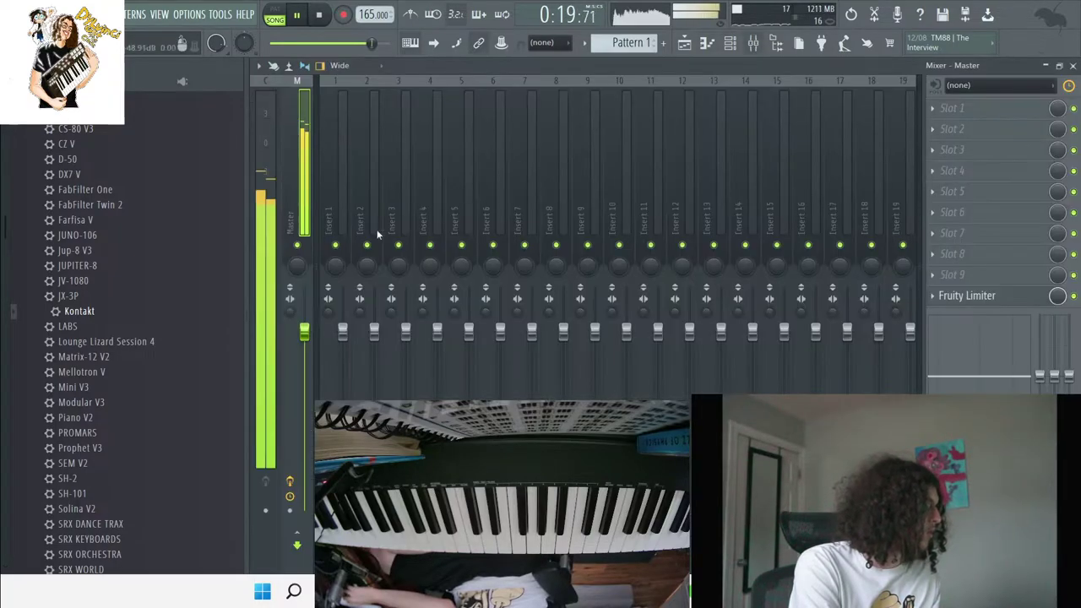
Check the Fruity Limiter on the Master mixer track during playback.
key(F9)
click(999, 296)
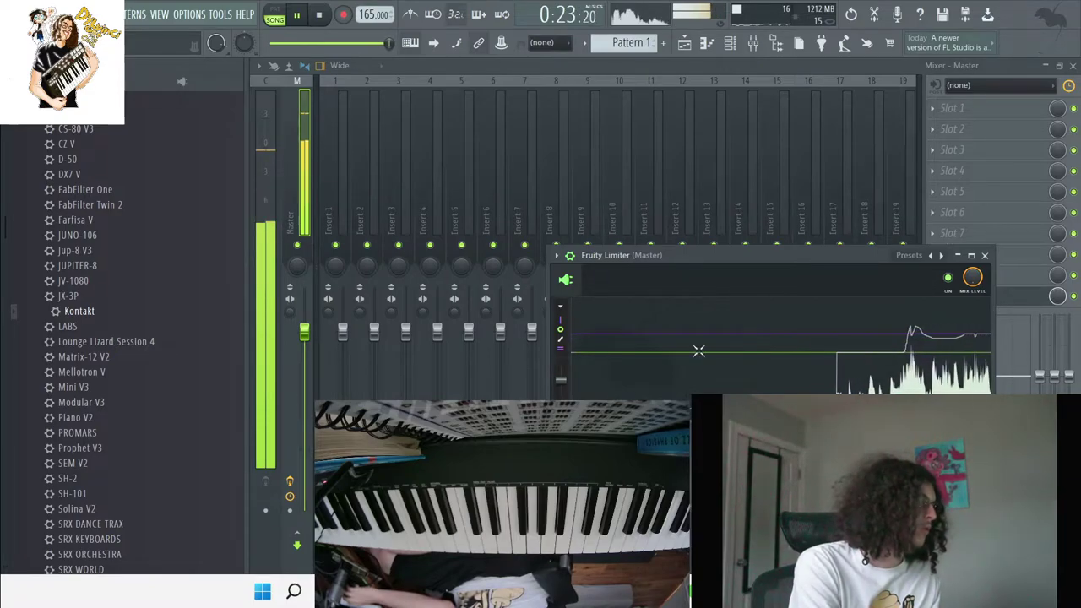
key(Escape)
key(F9)
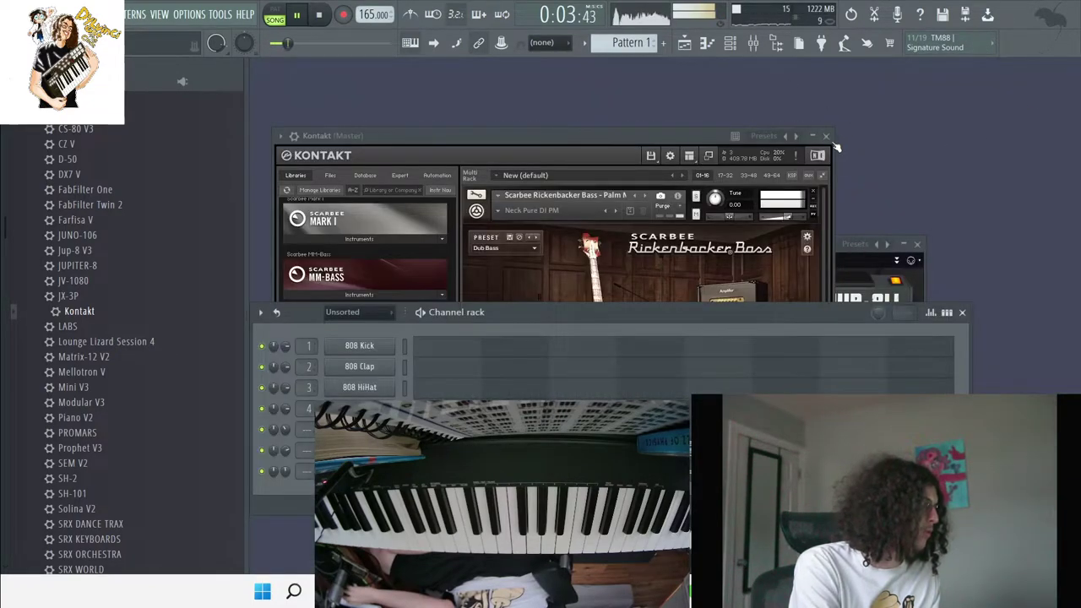
Close the Kontakt, Jup-8 V3 and audio clip windows, and show all channels in the Channel rack.
click(828, 136)
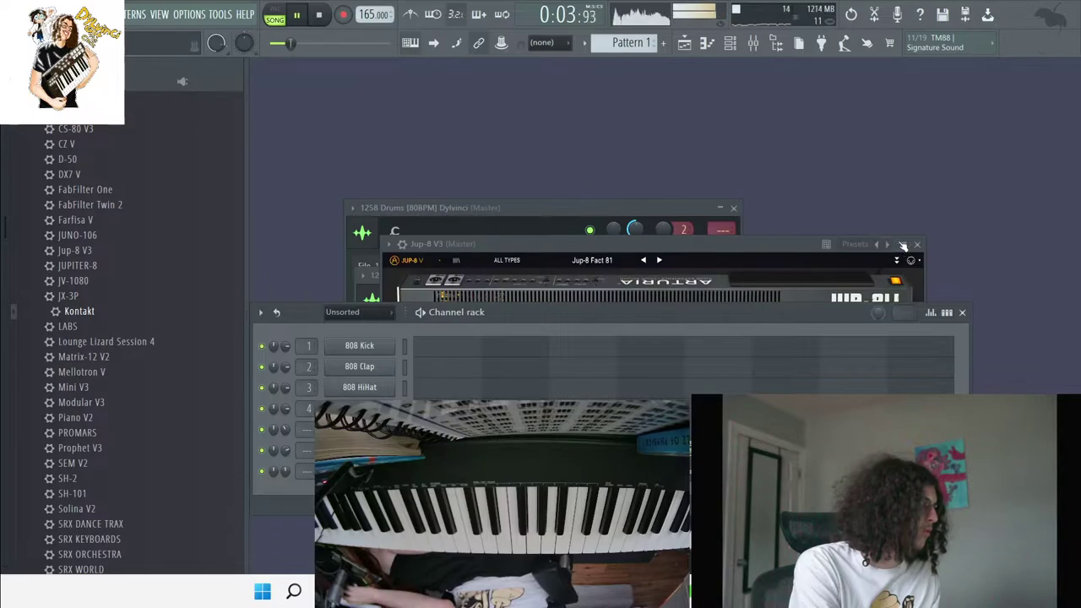
click(916, 244)
click(734, 208)
click(744, 275)
click(744, 276)
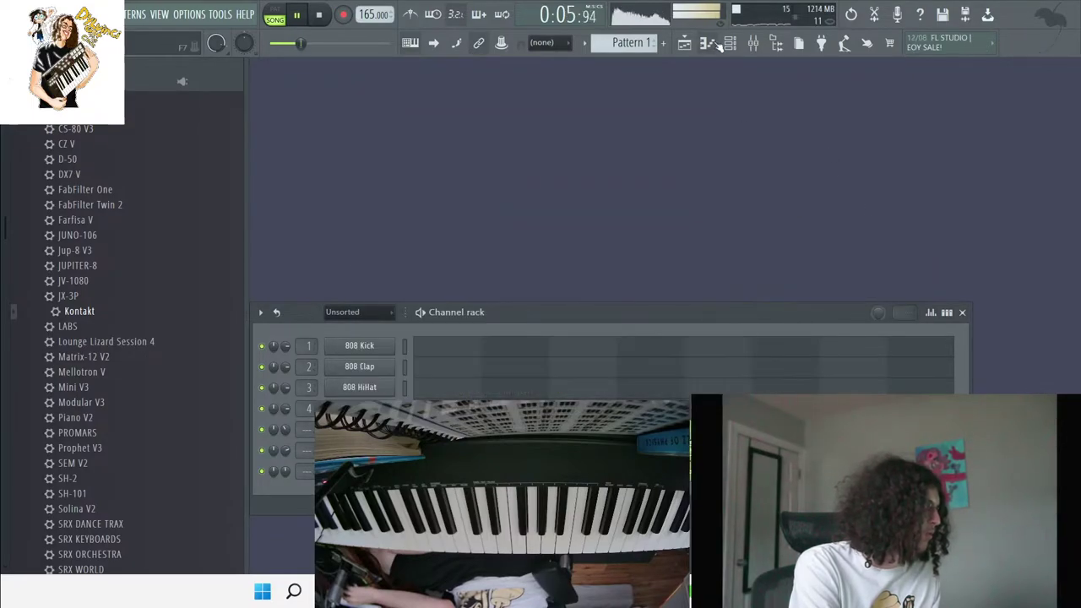
key(Escape)
click(748, 46)
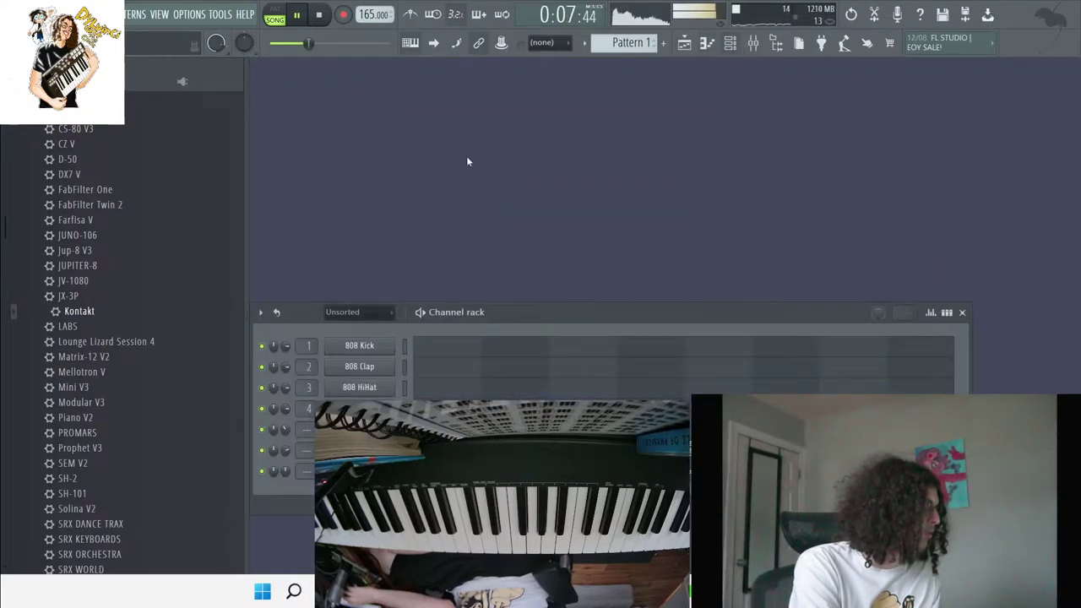
click(342, 317)
click(360, 327)
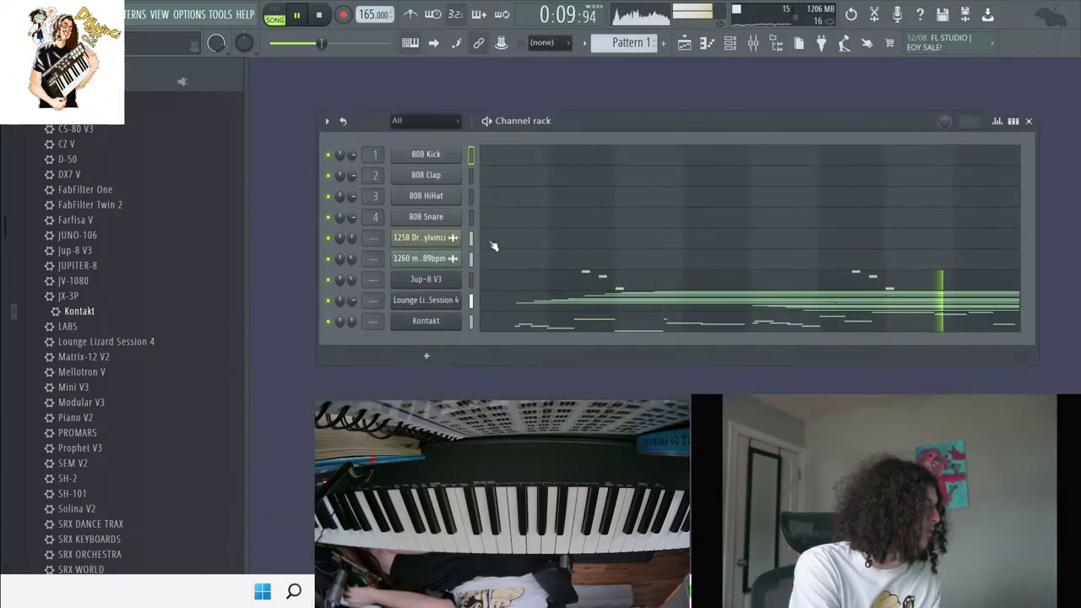
Mute the 1258 Drums channel and add the Luger Slap Clap sample as a new channel.
click(678, 331)
scroll(678, 337, down, 4)
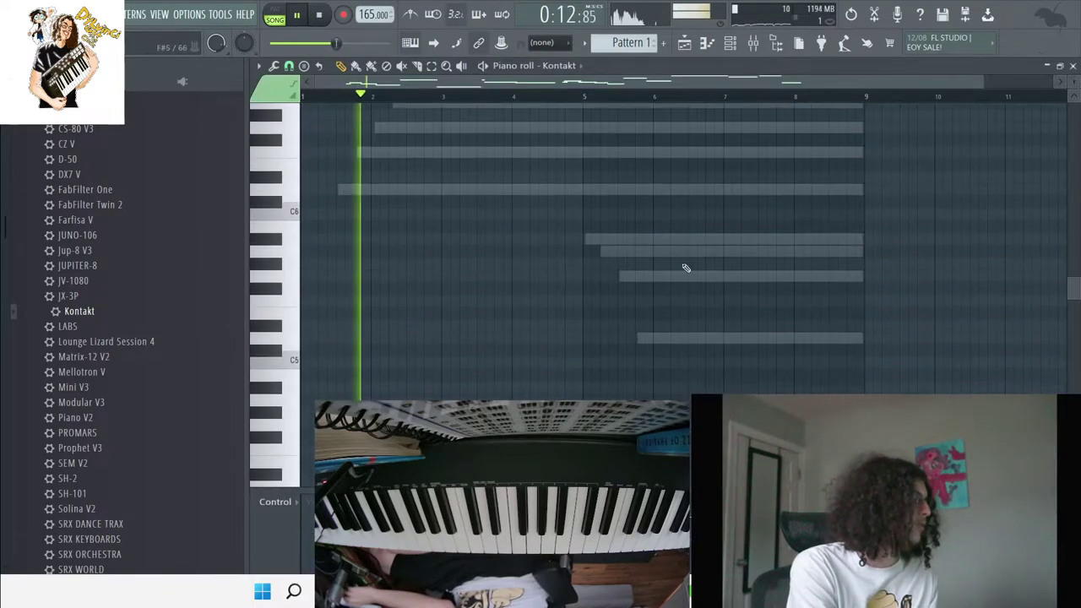
click(732, 44)
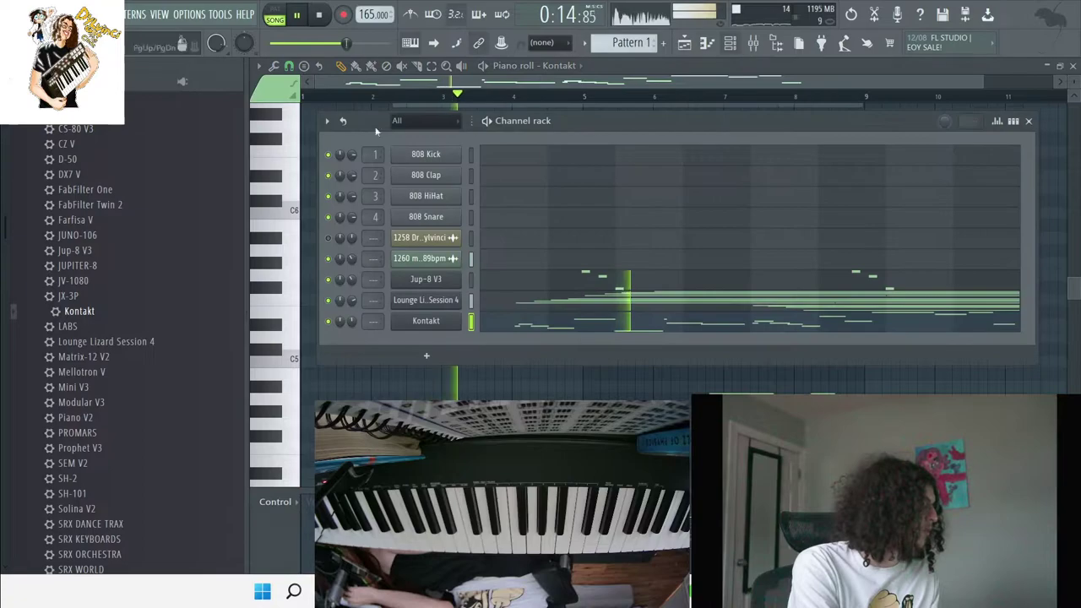
scroll(68, 355, up, 10)
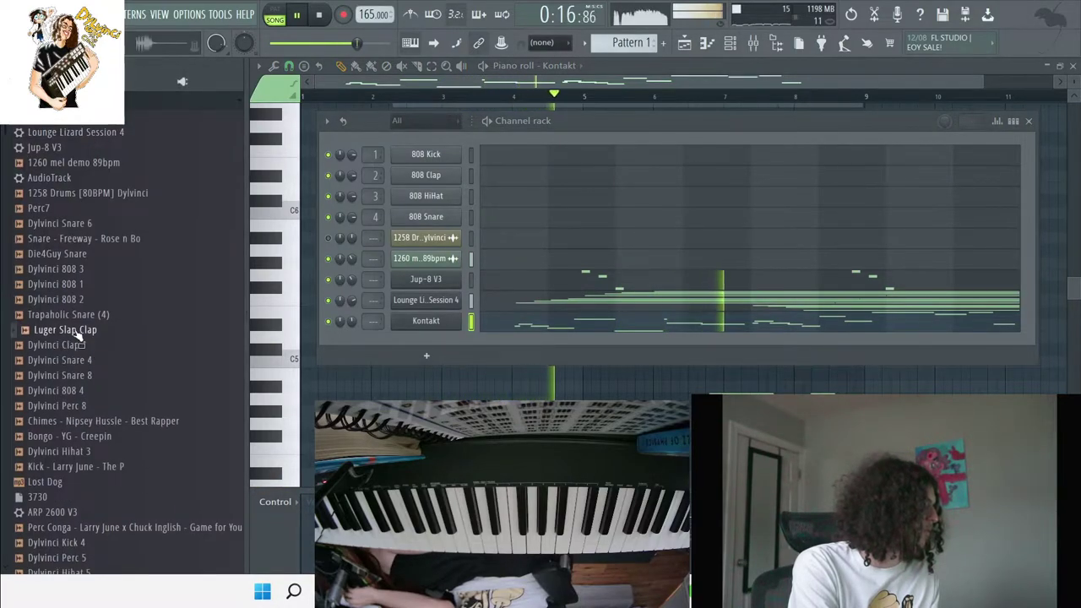
drag(76, 331, 456, 342)
Enter clap notes on C5 at the third beat of every bar across eight bars.
key(F7)
key(space)
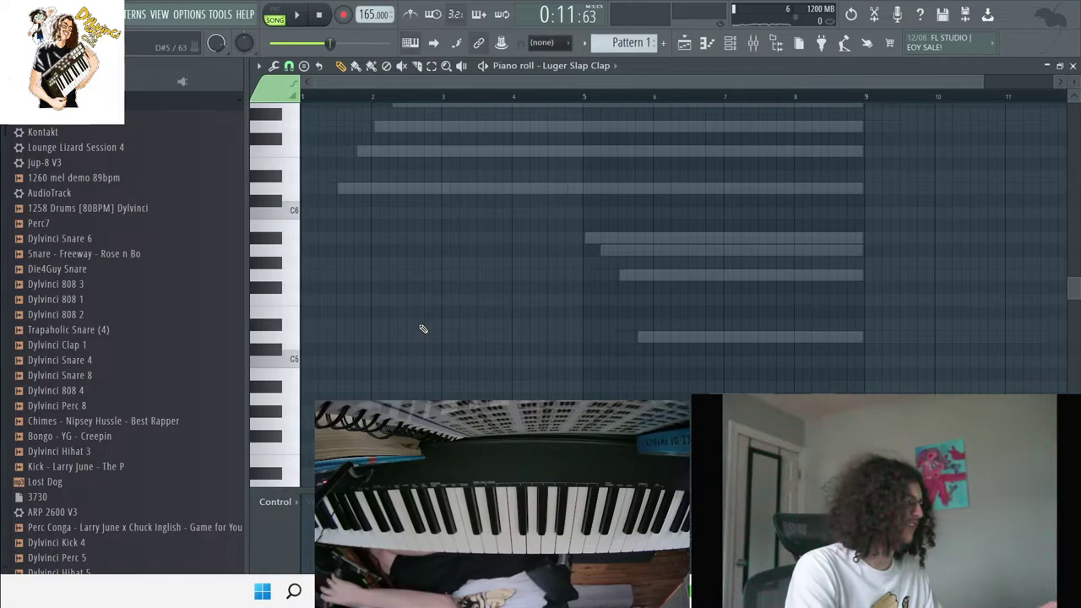
click(340, 361)
key(space)
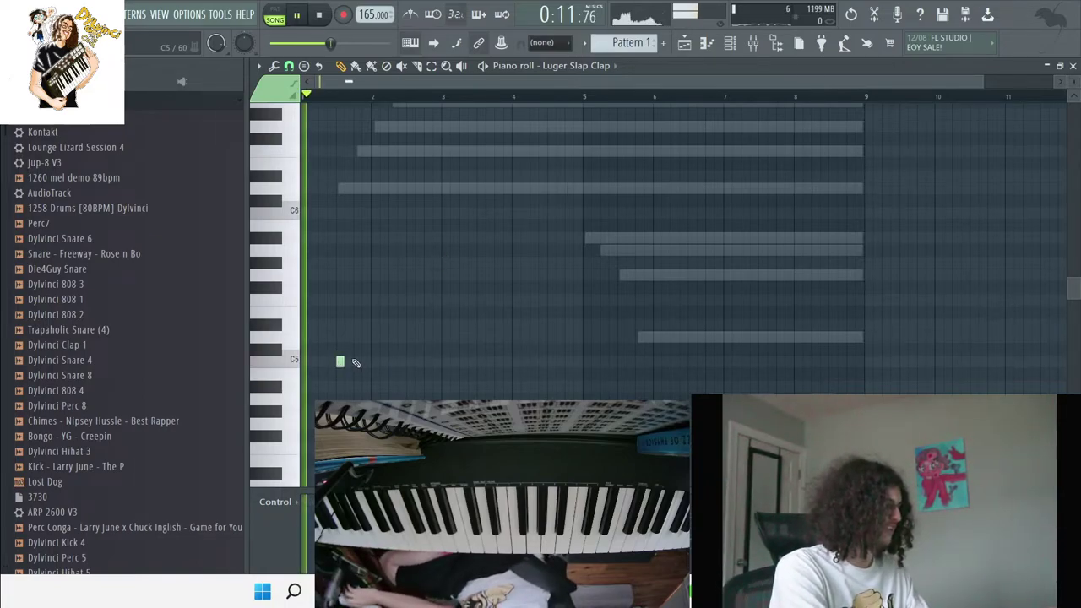
drag(408, 363, 490, 361)
key(ctrl+b)
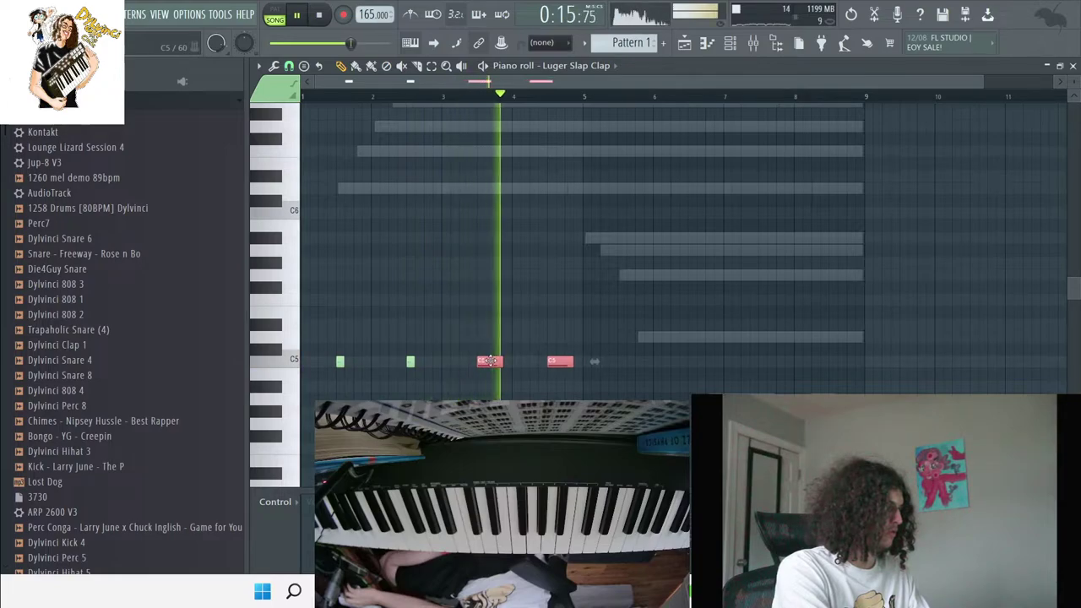
key(ctrl+d)
key(ctrl+b)
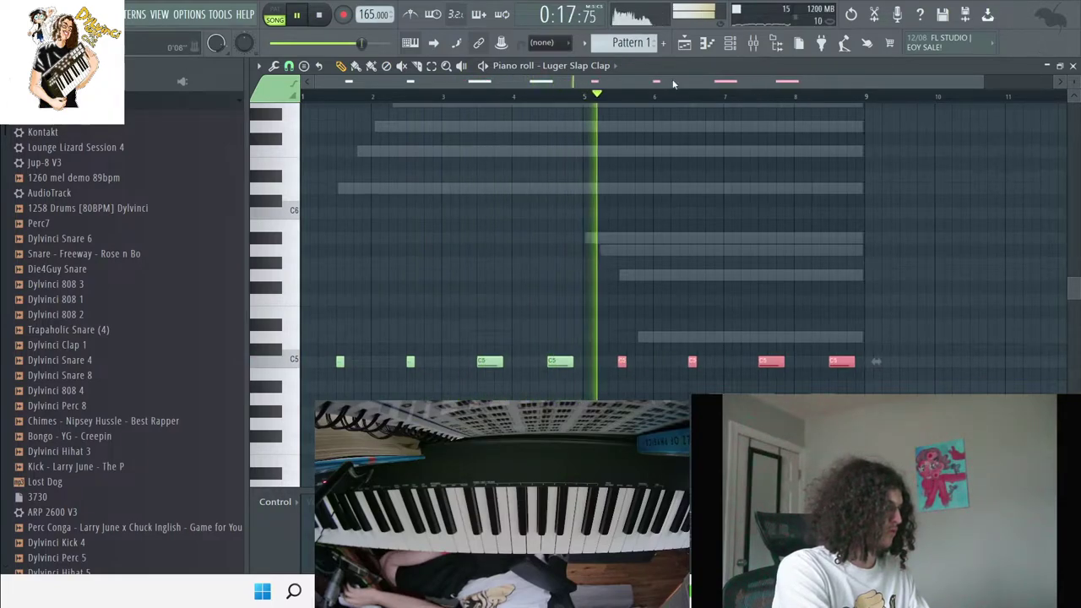
Replace the clap sample with Dylvinci Snare 4 and add Dylvinci Hihat 3 as a channel filled every two steps.
click(709, 45)
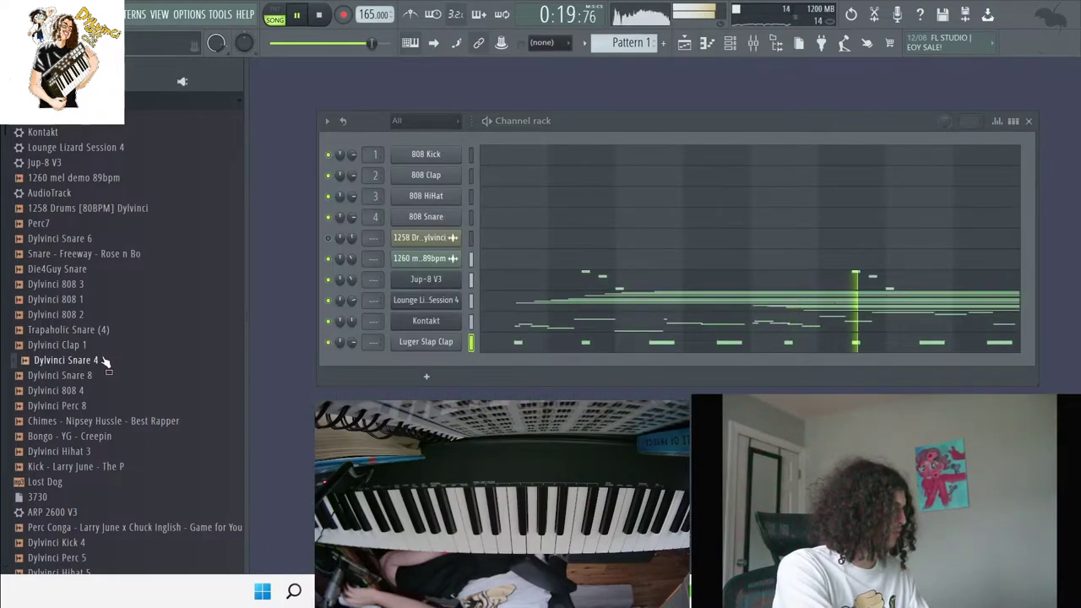
drag(101, 361, 442, 349)
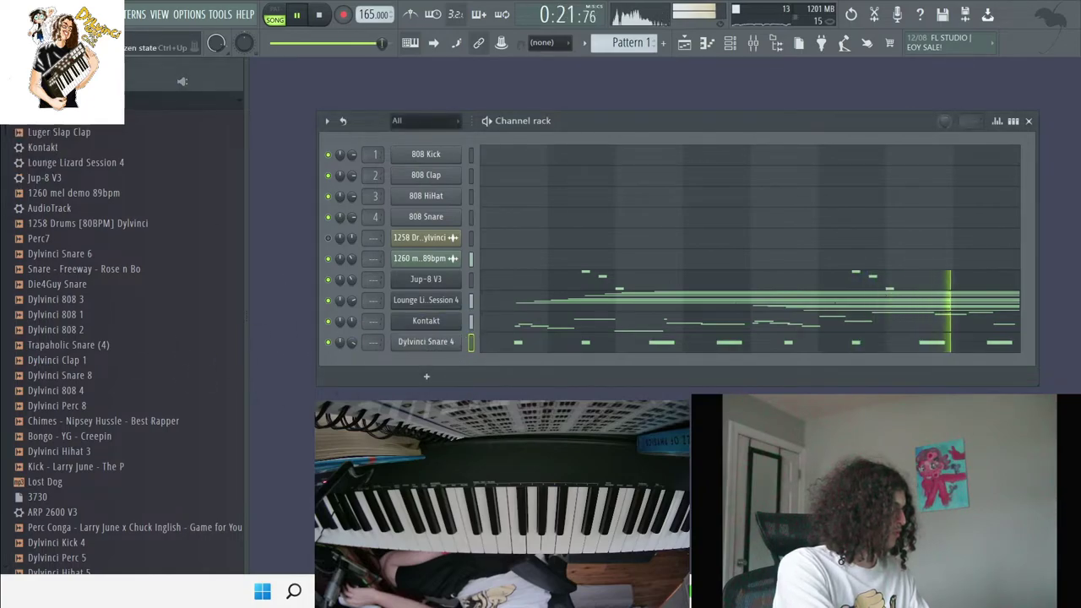
click(33, 81)
click(63, 343)
click(84, 360)
click(59, 408)
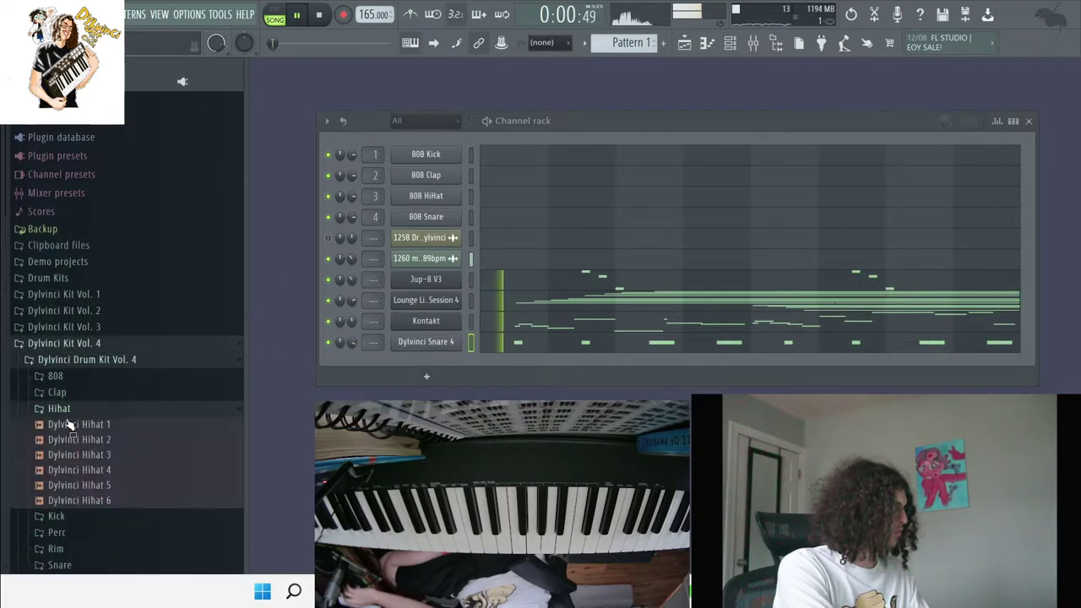
click(84, 454)
drag(91, 467, 424, 363)
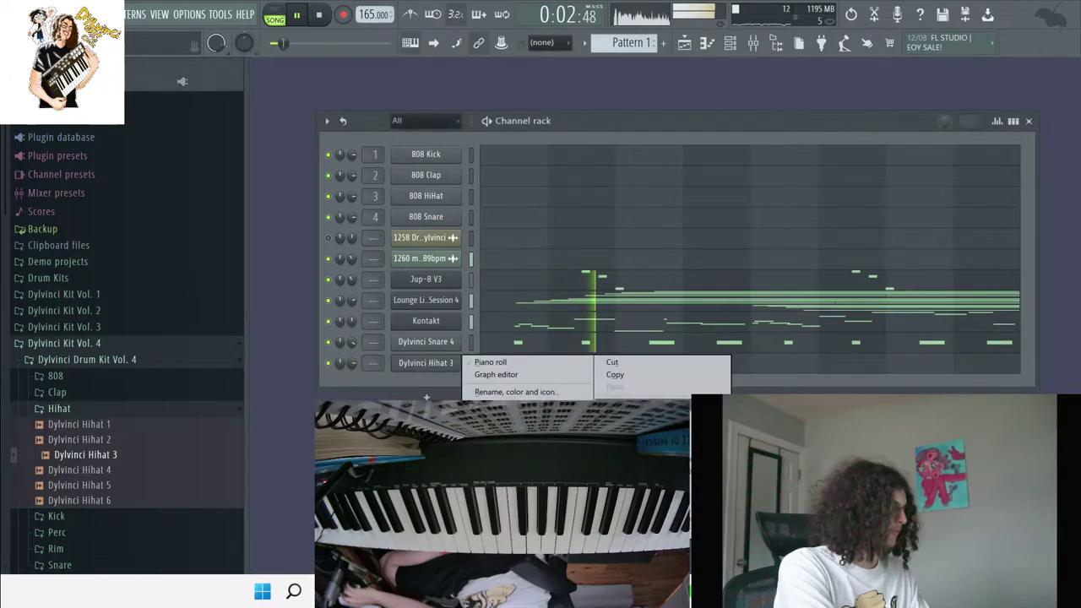
Audition snares from Dylvinci Drum Kit Vol. 4 and replace the snare channel's sample with Dylvinci Snare 2.
scroll(135, 465, down, 2)
click(75, 477)
click(86, 498)
click(106, 507)
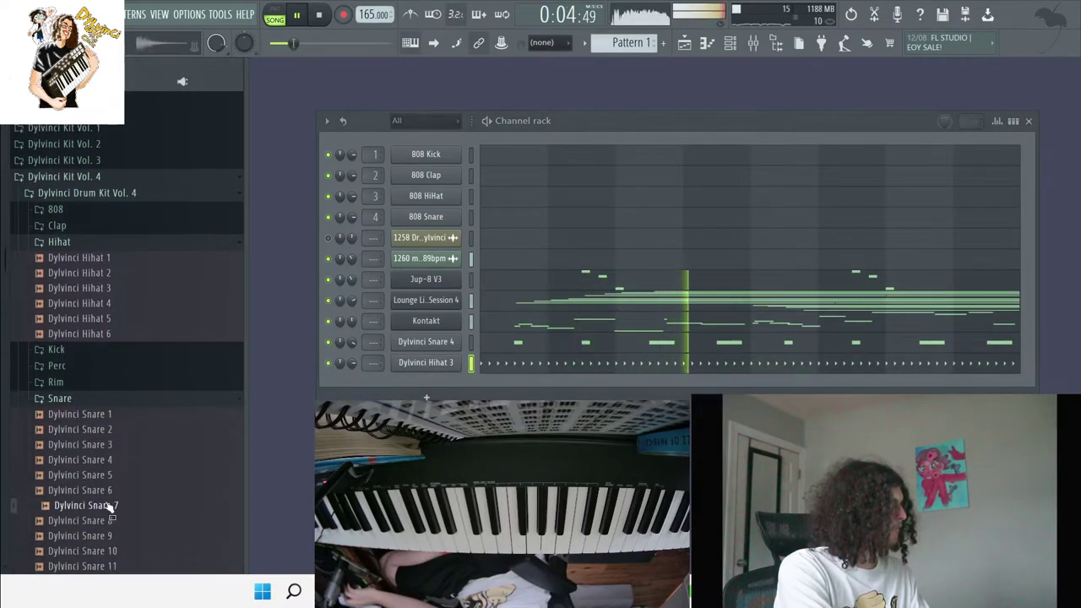
click(114, 534)
click(118, 461)
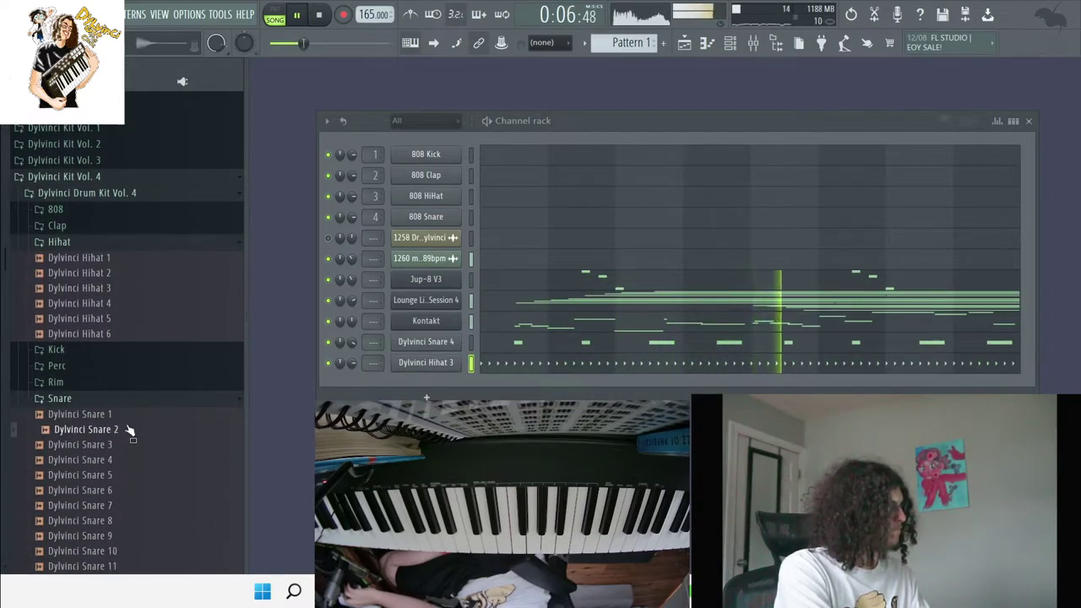
drag(129, 431, 406, 342)
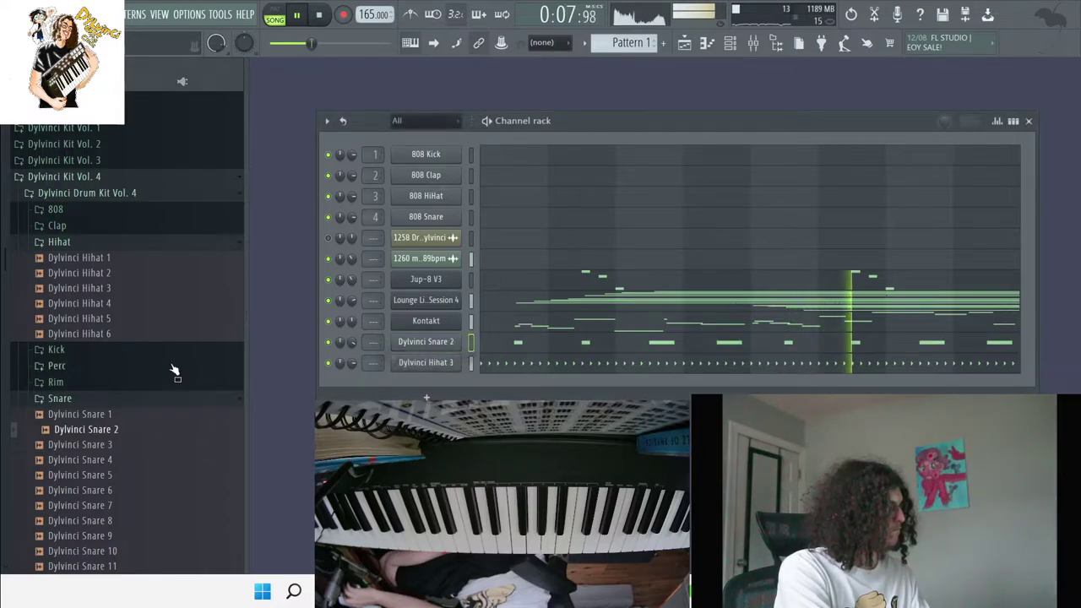
Add Dylvinci Kick 4 as a new channel and open its piano roll.
click(127, 355)
drag(123, 410, 368, 367)
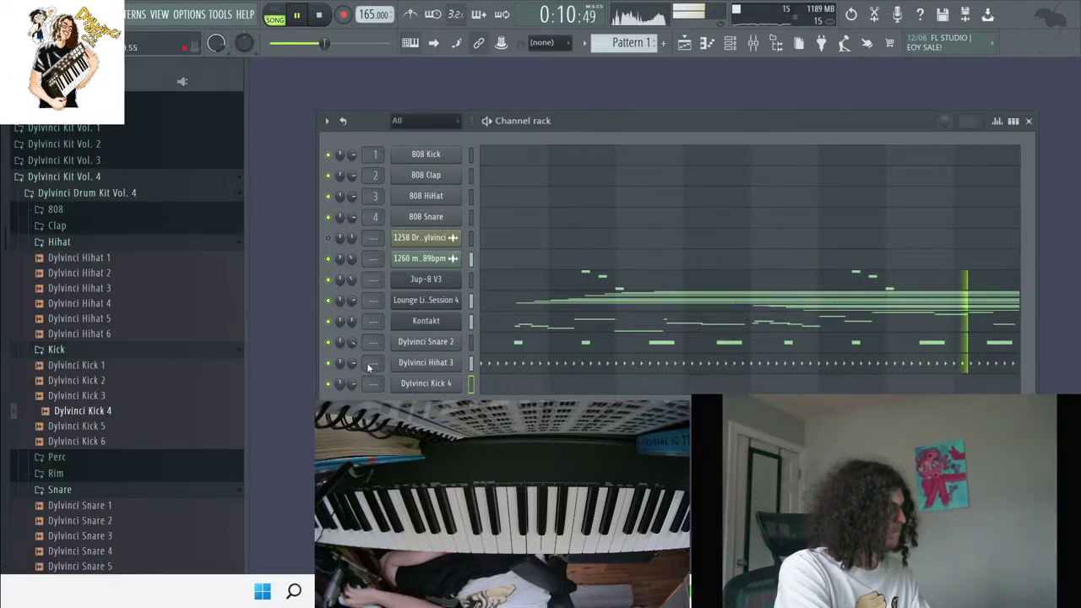
click(489, 383)
Place five kick notes on D5 across the first two bars.
key(space)
drag(313, 338, 301, 338)
key(space)
click(338, 337)
click(365, 337)
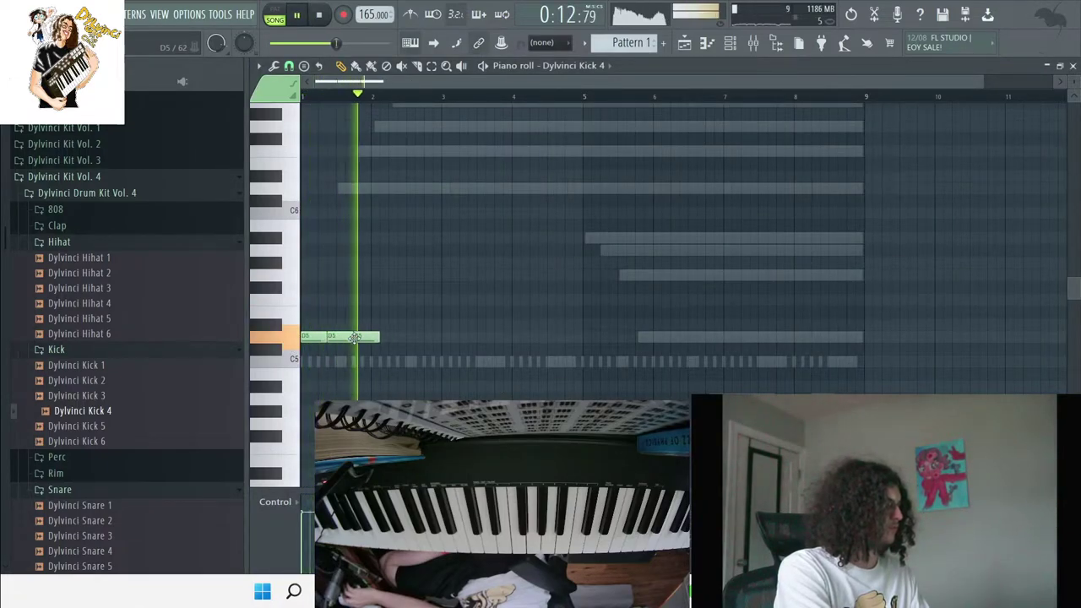
click(397, 337)
click(423, 341)
Duplicate the kick notes into bars 3 and 4, remove bar 3's second note, and repeat the four bars through bar 8.
key(ctrl+b)
right_click(481, 339)
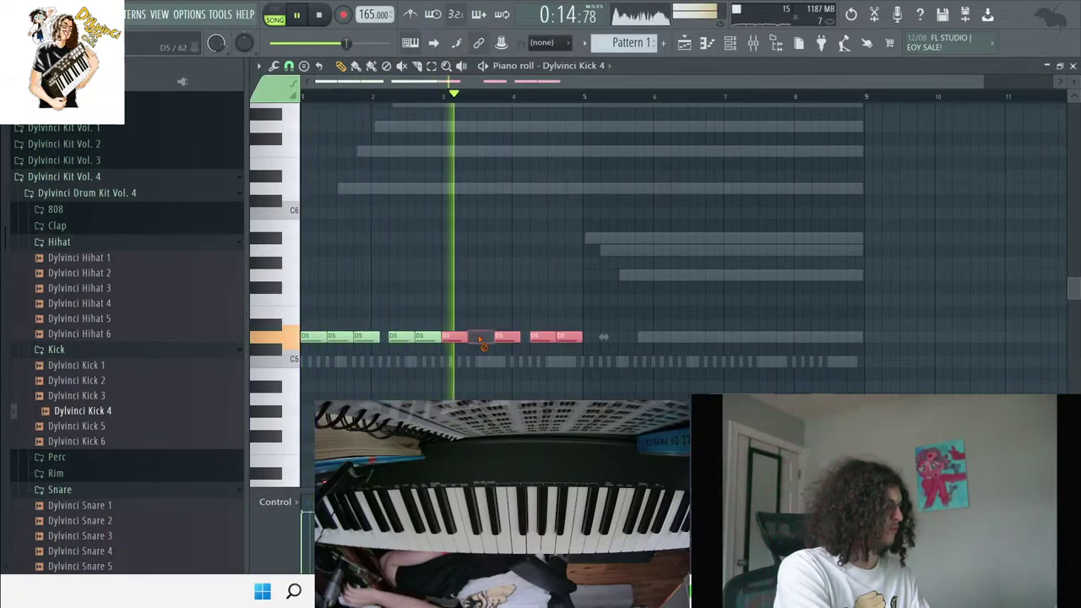
key(ctrl+b)
Add an extra D5 kick note near the start of bars 4 and 8, and close the piano roll.
click(524, 349)
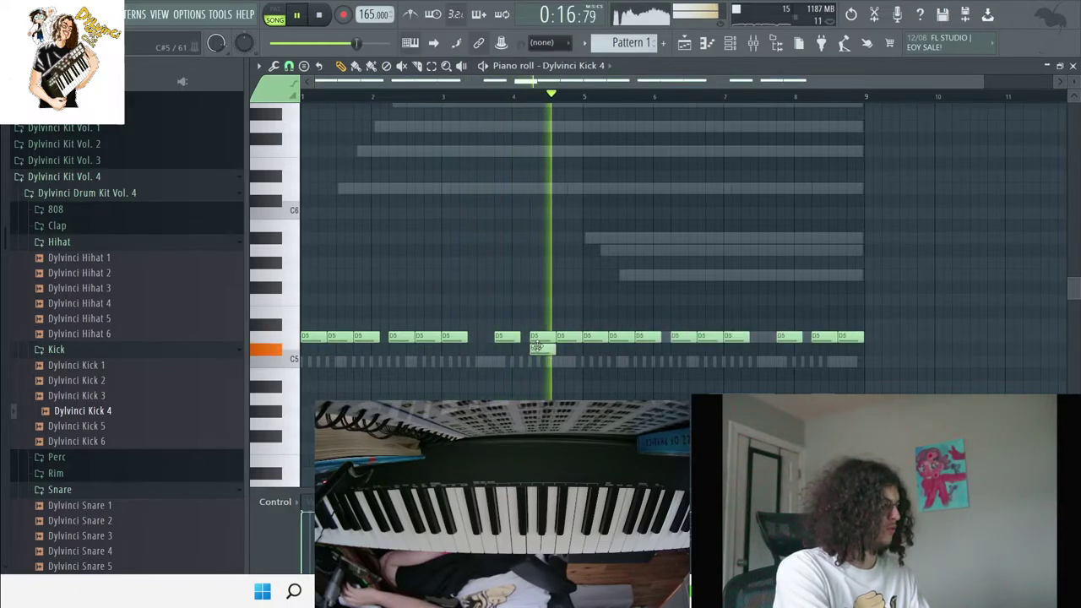
drag(525, 349, 525, 337)
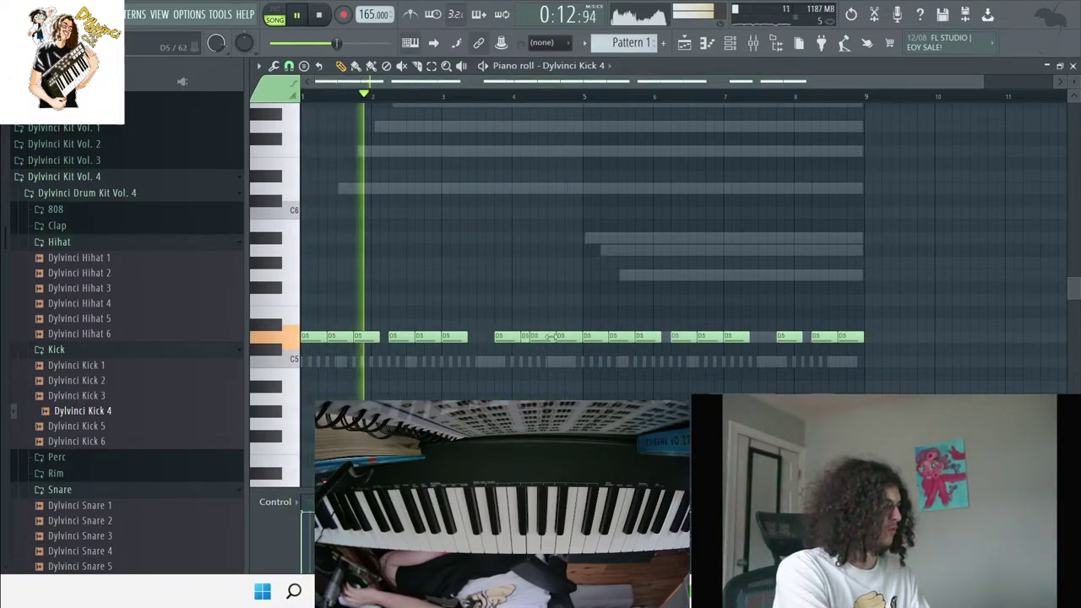
mouse_move(752, 373)
mouse_down()
mouse_move(755, 361)
mouse_move(804, 341)
mouse_up()
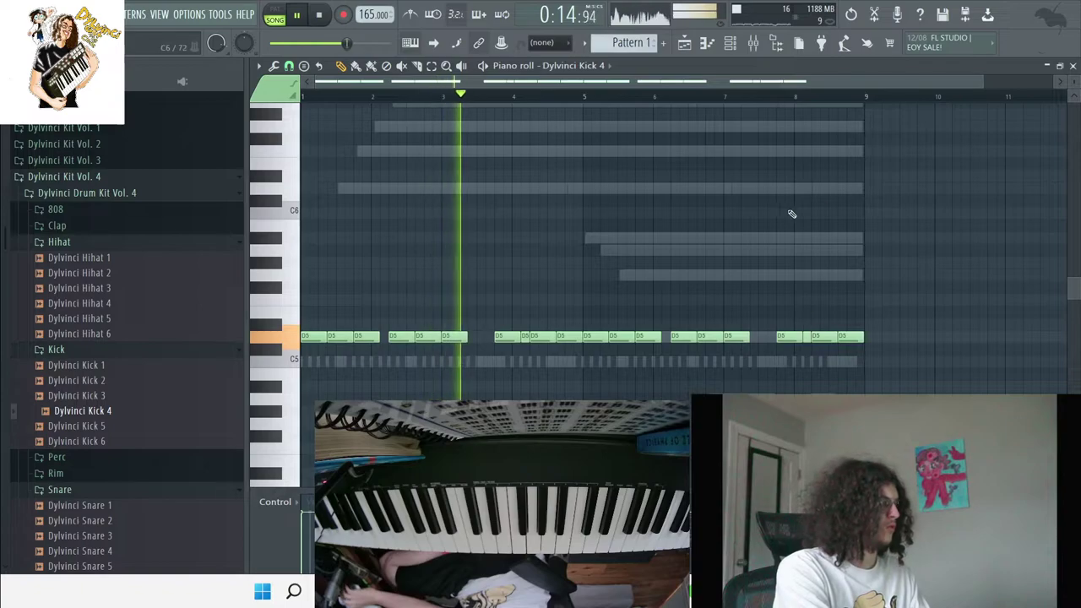
click(1072, 65)
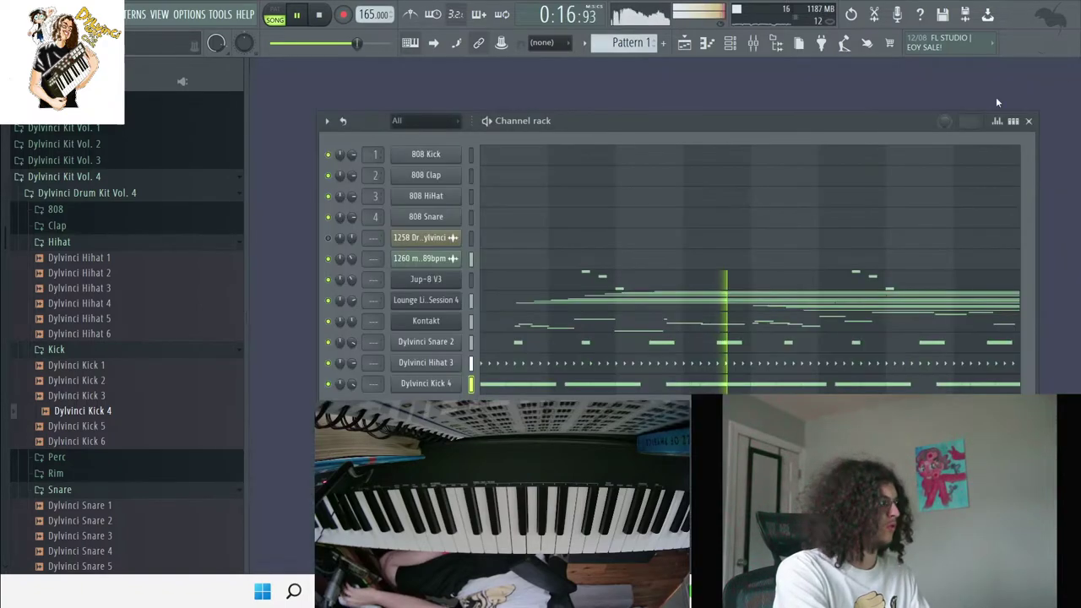
scroll(123, 400, down, 3)
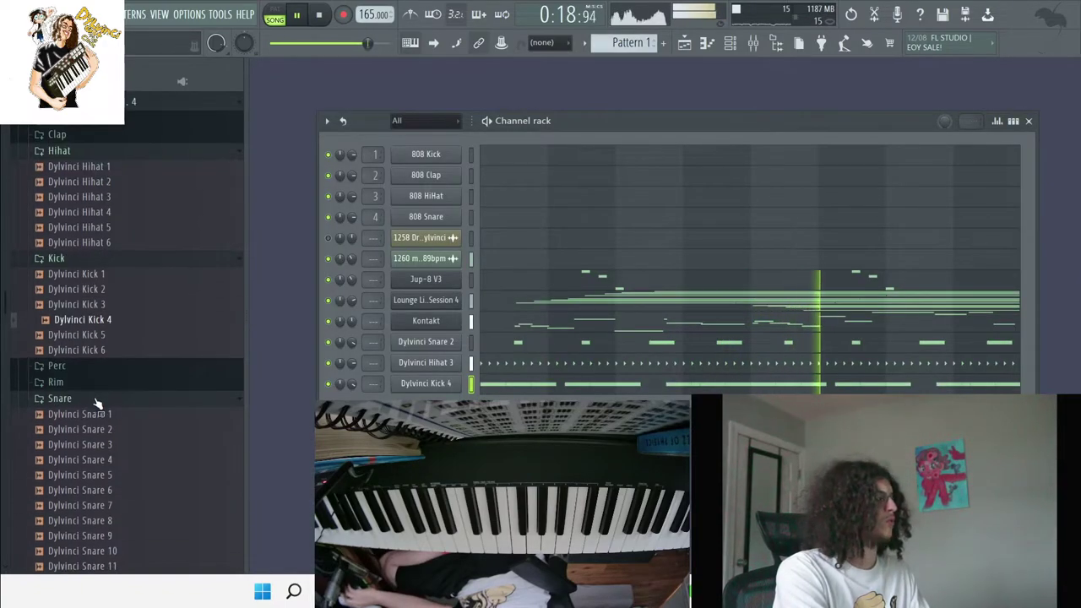
click(591, 332)
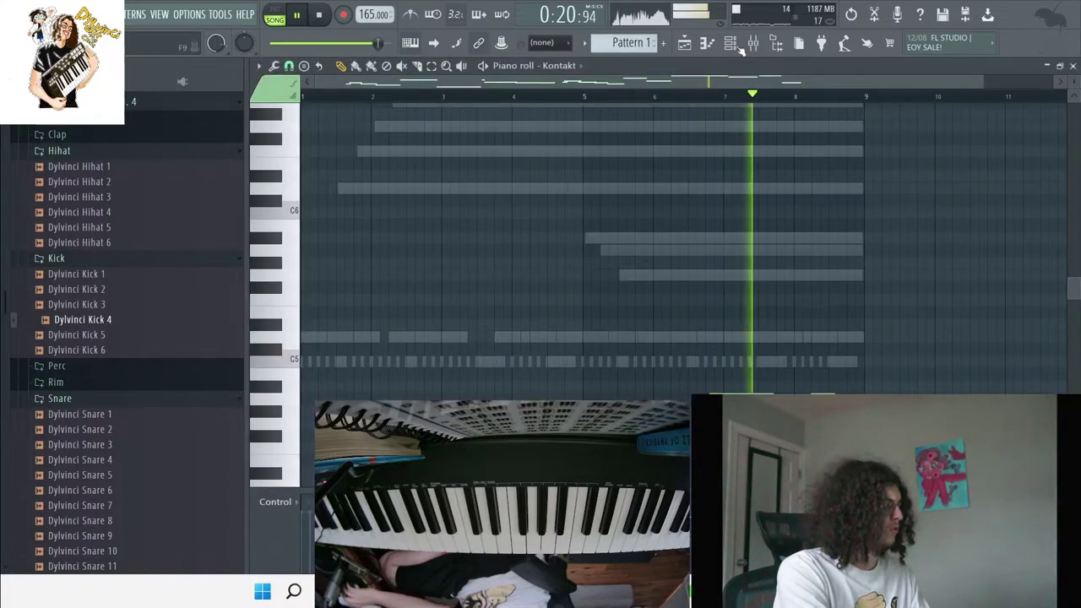
key(F6)
key(F6)
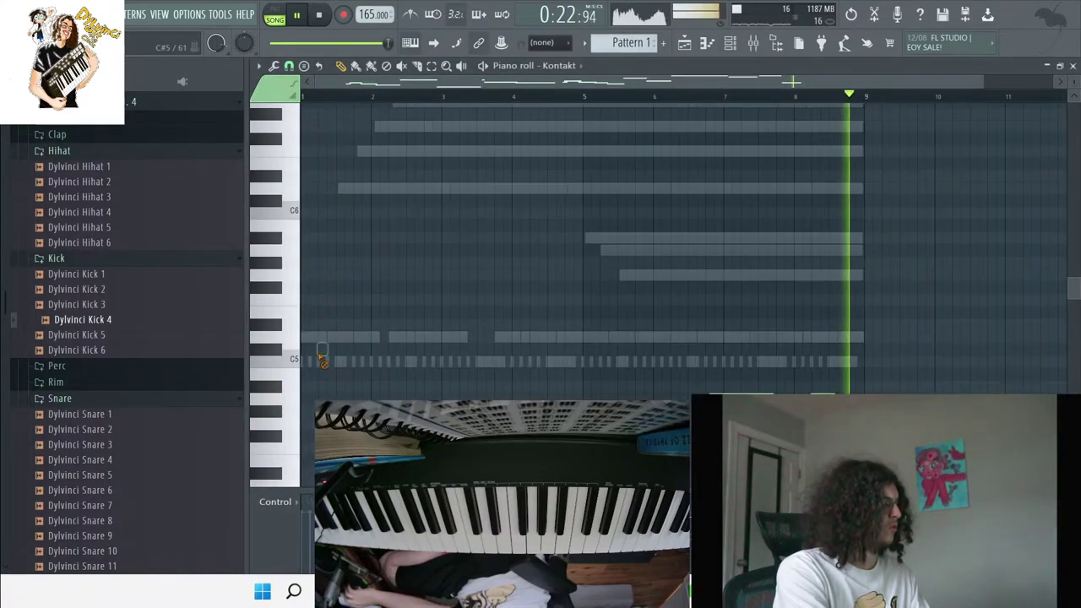
Clone Pattern 1 to make a separate pattern.
key(F5)
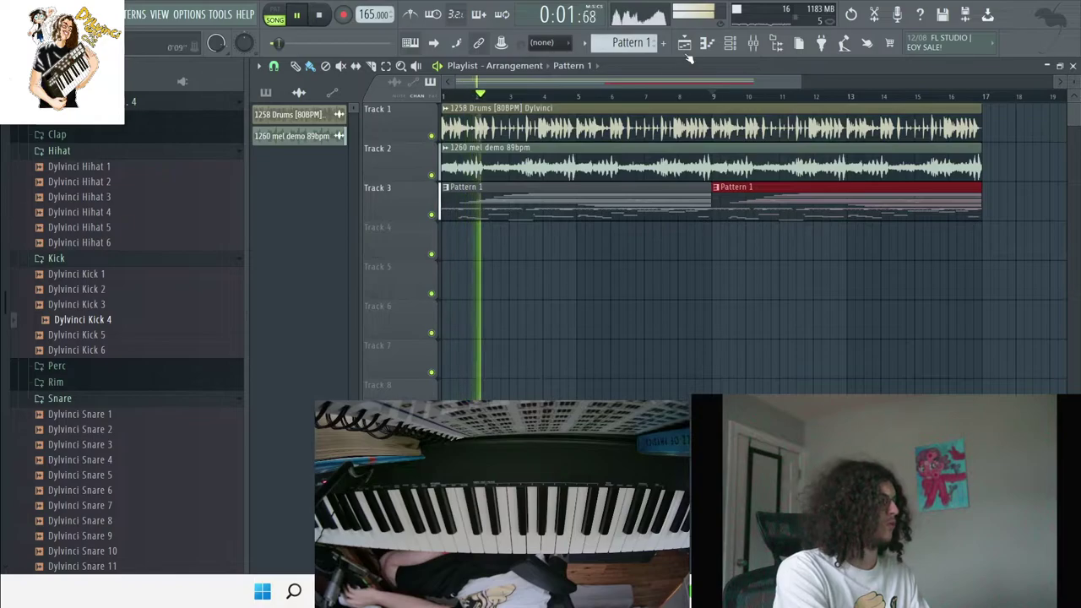
click(737, 44)
click(628, 42)
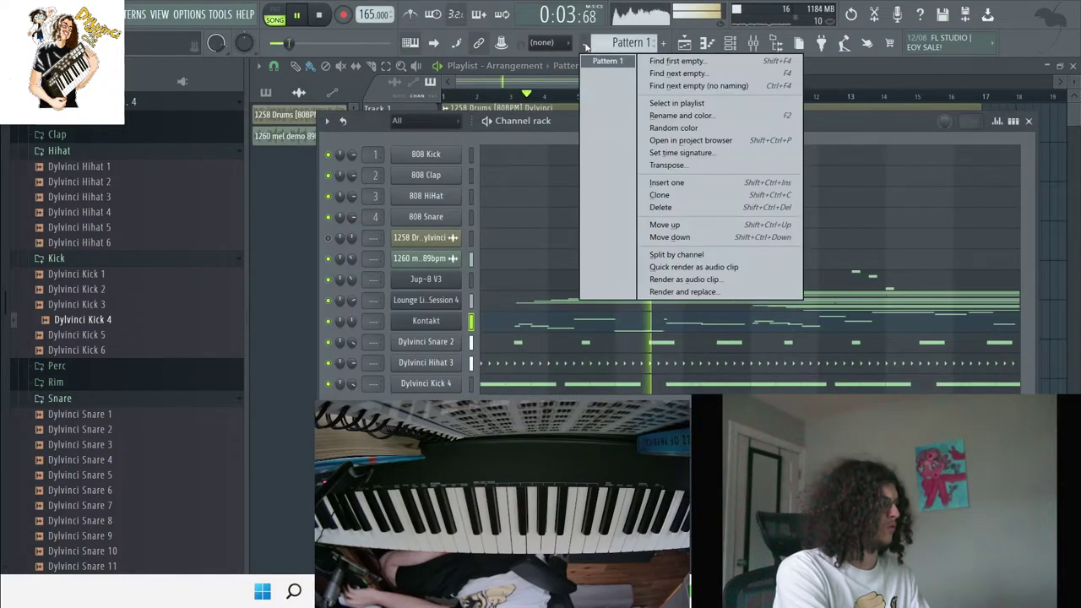
click(692, 194)
Clear the Jup-8 V3, Lounge Lizard and Kontakt notes from the cloned pattern, leaving only the drums.
click(731, 45)
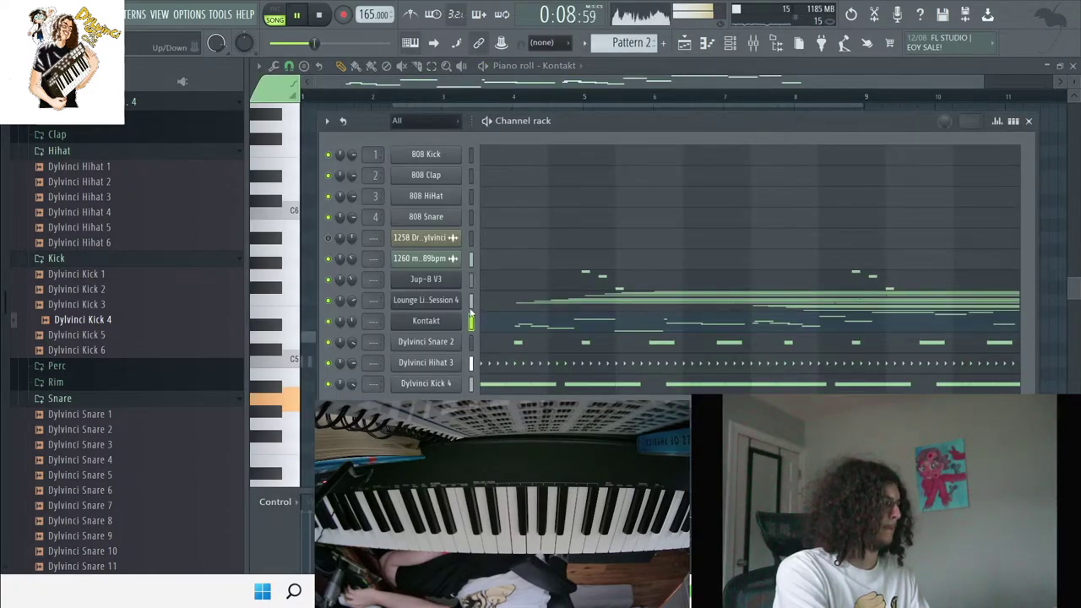
right_click(471, 316)
right_click(471, 279)
key(ctrl+x)
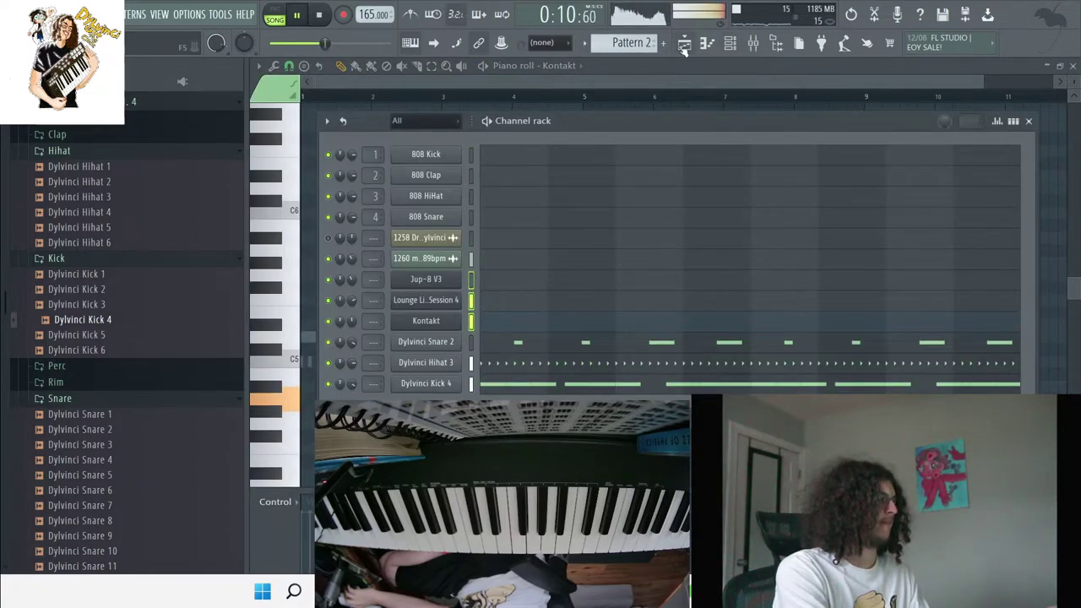
Stop playback and place Pattern 2 on Track 4 of the playlist, starting at bar 9.
click(684, 43)
key(space)
click(725, 242)
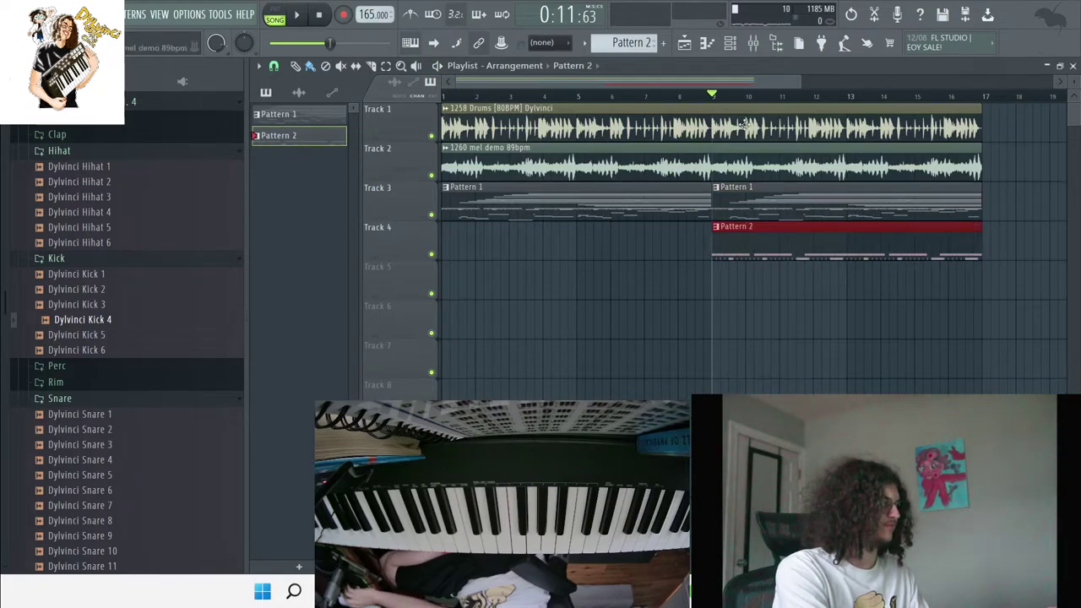
Remove the drum notes from Pattern 1 and split it by channel into separate Jup-8 V3, Lounge Lizard and Kontakt patterns.
click(731, 46)
scroll(632, 41, up, 1)
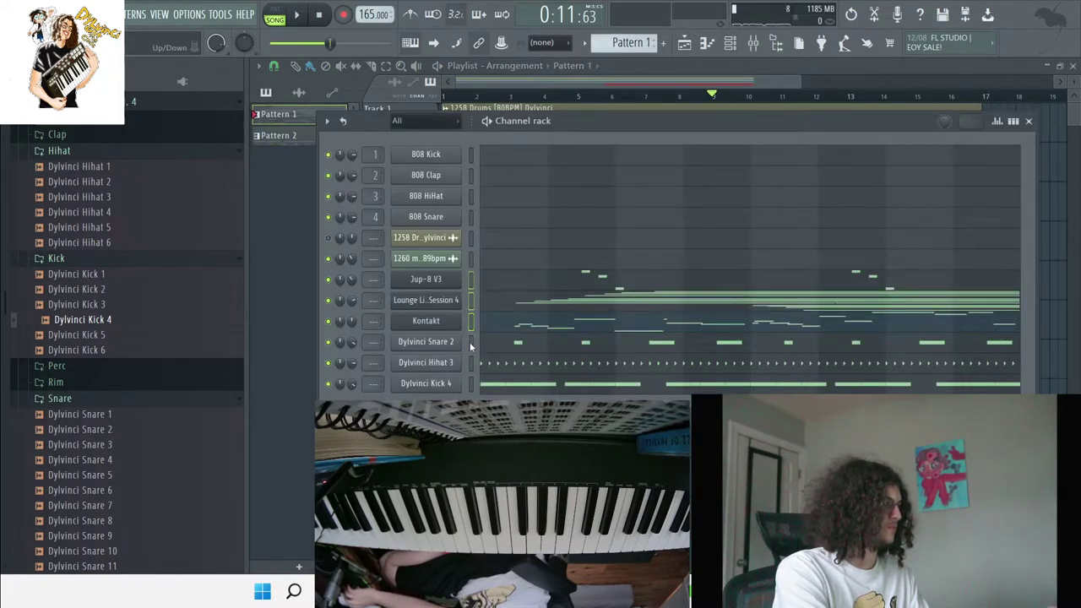
key(F5)
key(space)
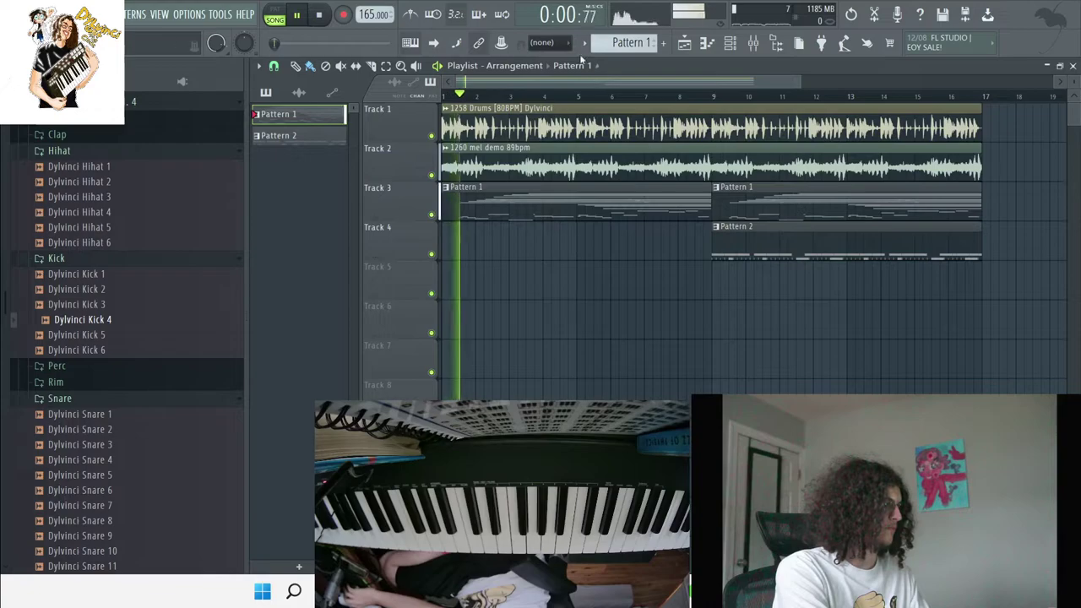
click(582, 43)
click(642, 277)
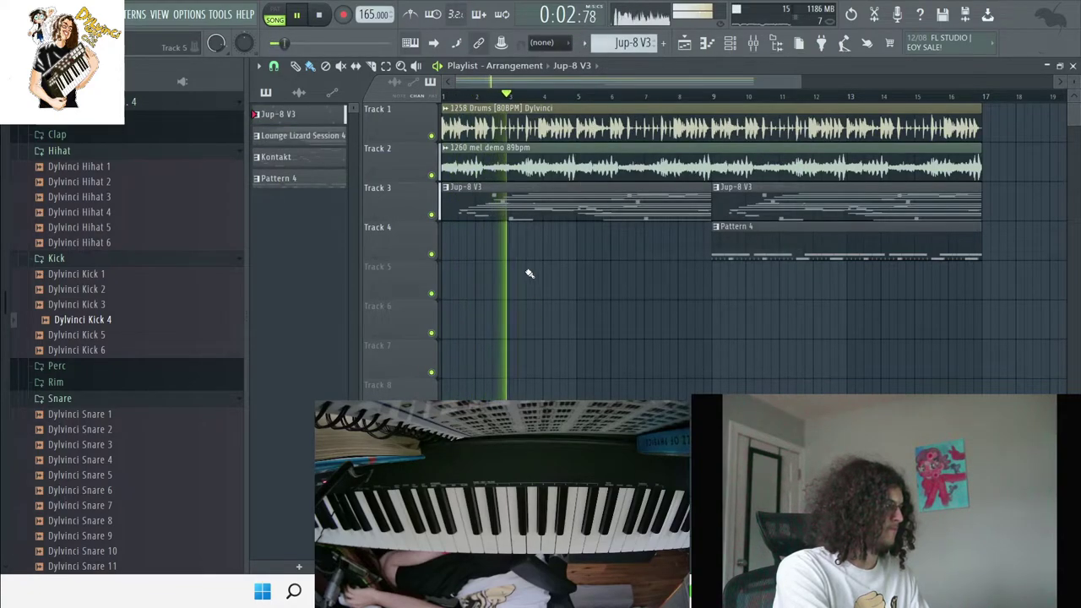
Arrange Lounge Lizard, Jup-8 V3 and Kontakt on Tracks 3–5 at bar 1 without a bar 9 copy, and move Pattern 4 to Track 6.
drag(523, 202, 508, 359)
drag(806, 205, 786, 315)
drag(788, 239, 789, 396)
drag(787, 331, 767, 215)
key(Delete)
drag(639, 347, 647, 309)
drag(656, 331, 616, 240)
drag(613, 245, 613, 206)
drag(772, 384, 772, 302)
Duplicate the Lounge Lizard, Jup-8 V3 and Kontakt clips from bars 1–8 into bars 9–16.
drag(676, 287, 579, 219)
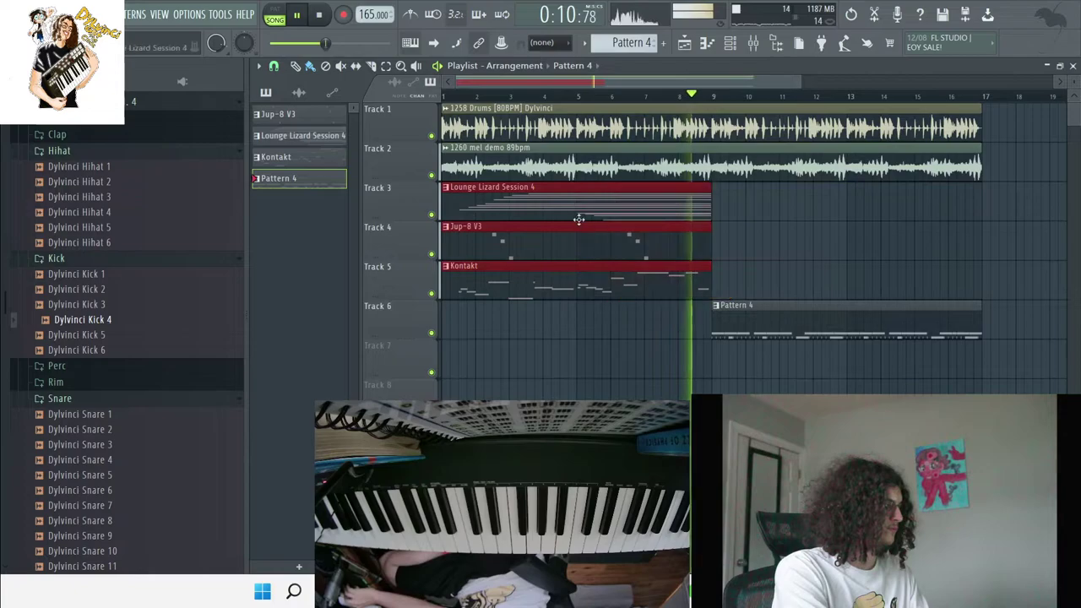
key(ctrl+b)
drag(757, 363, 766, 207)
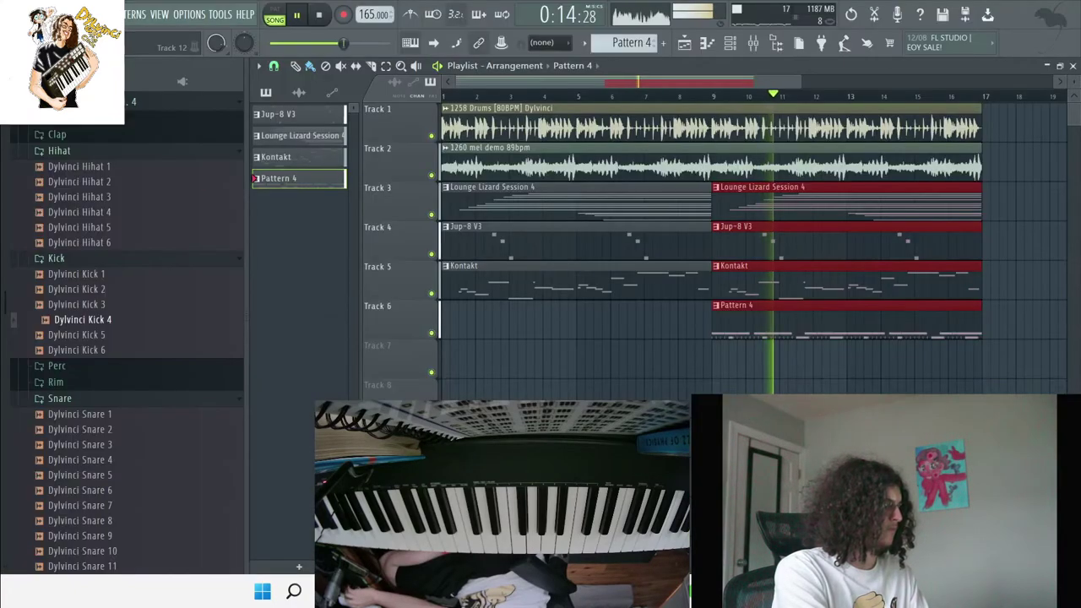
click(756, 369)
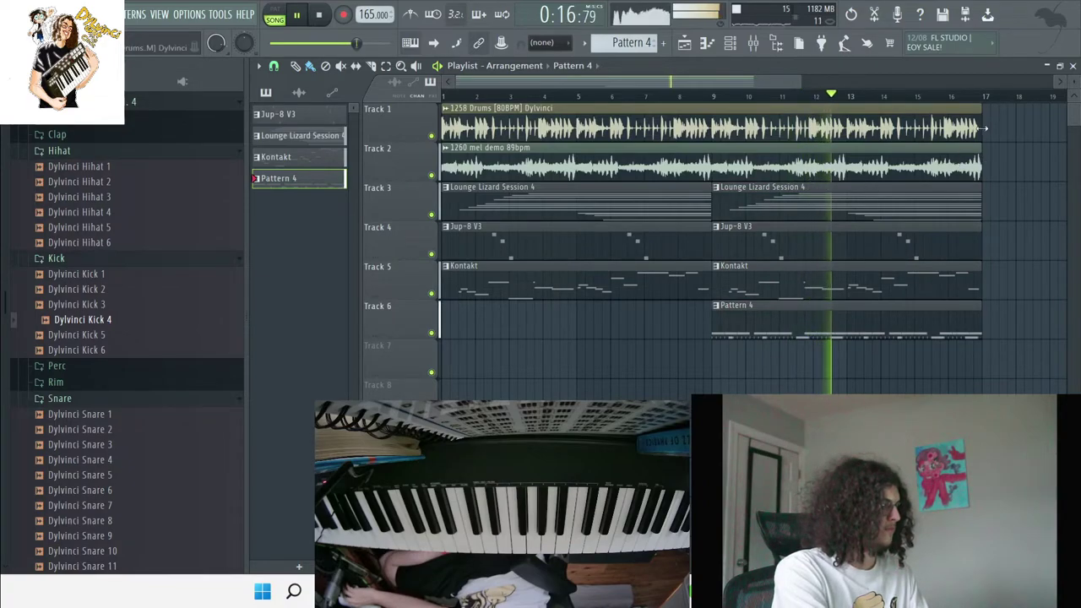
Shorten the 1258 Drums clip on Track 1 to the first eight bars, and delete its duplicate near bar 9.
drag(984, 128, 716, 127)
key(space)
key(ctrl+b)
right_click(727, 117)
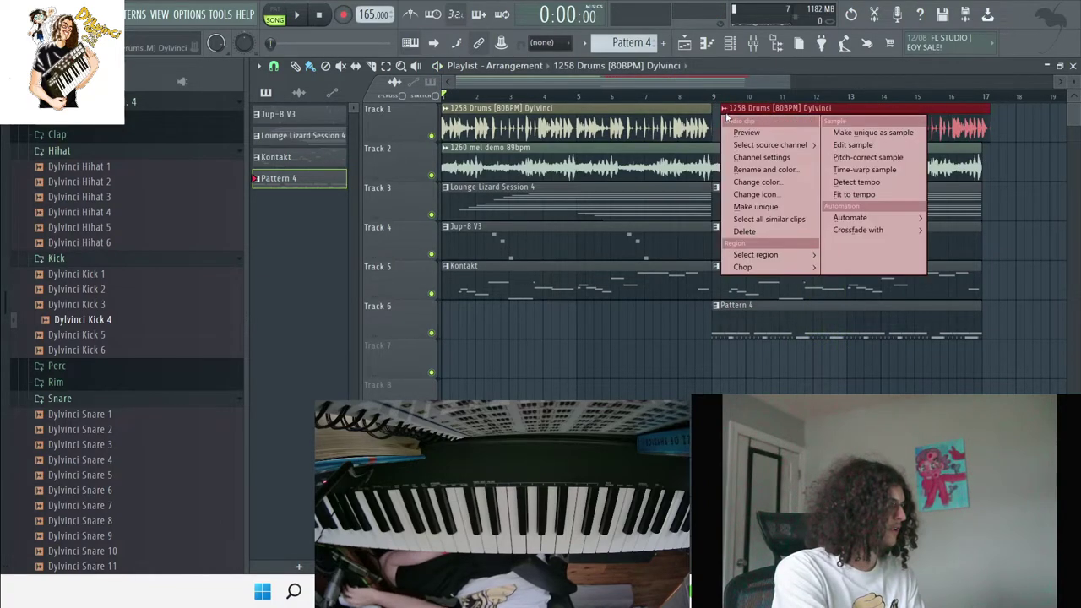
double_click(720, 96)
right_click(731, 111)
click(715, 97)
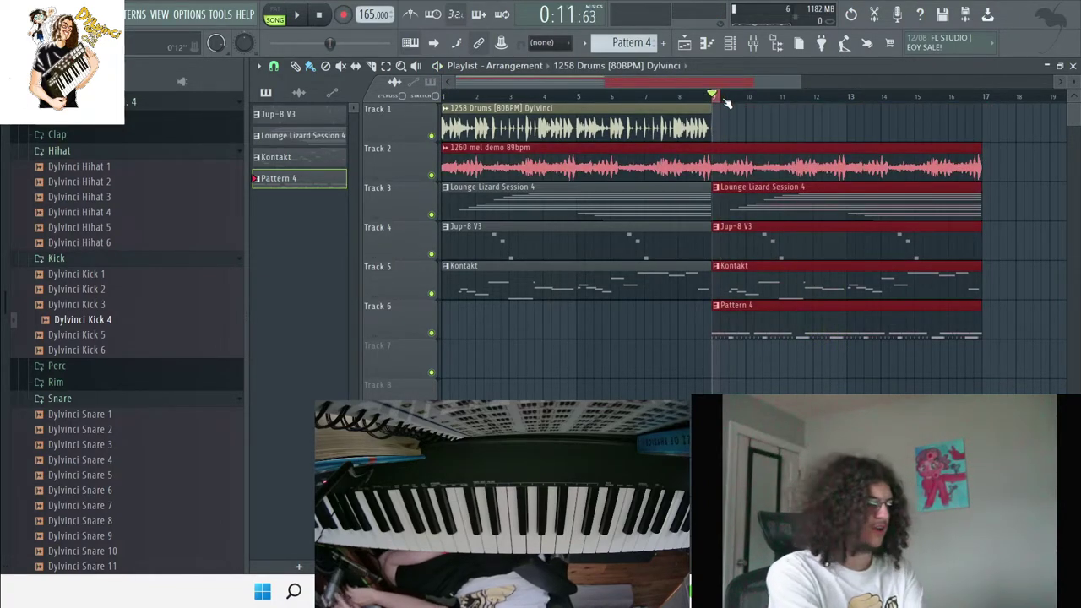
Route the selected Jup-8 V3, Lounge Lizard and Kontakt channels to consecutive mixer tracks starting at Insert 7.
click(730, 43)
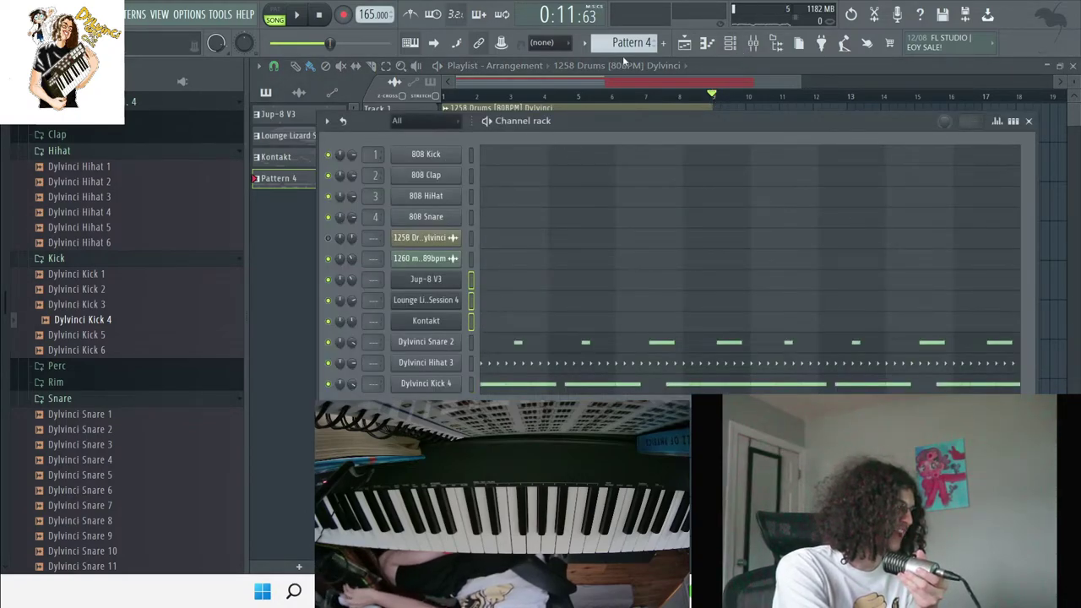
click(764, 43)
right_click(513, 182)
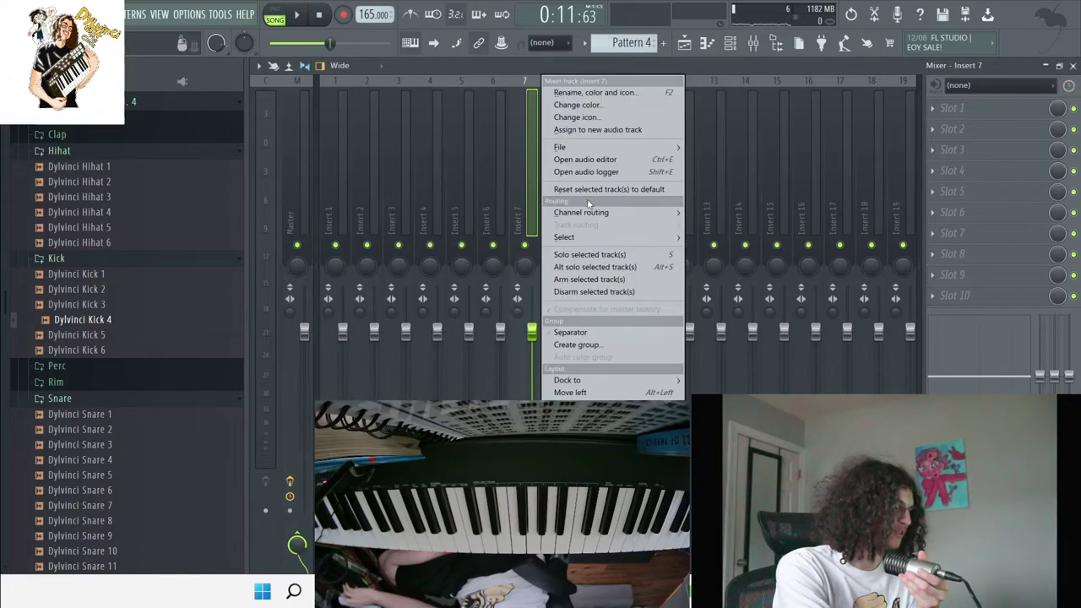
mouse_move(591, 212)
click(719, 225)
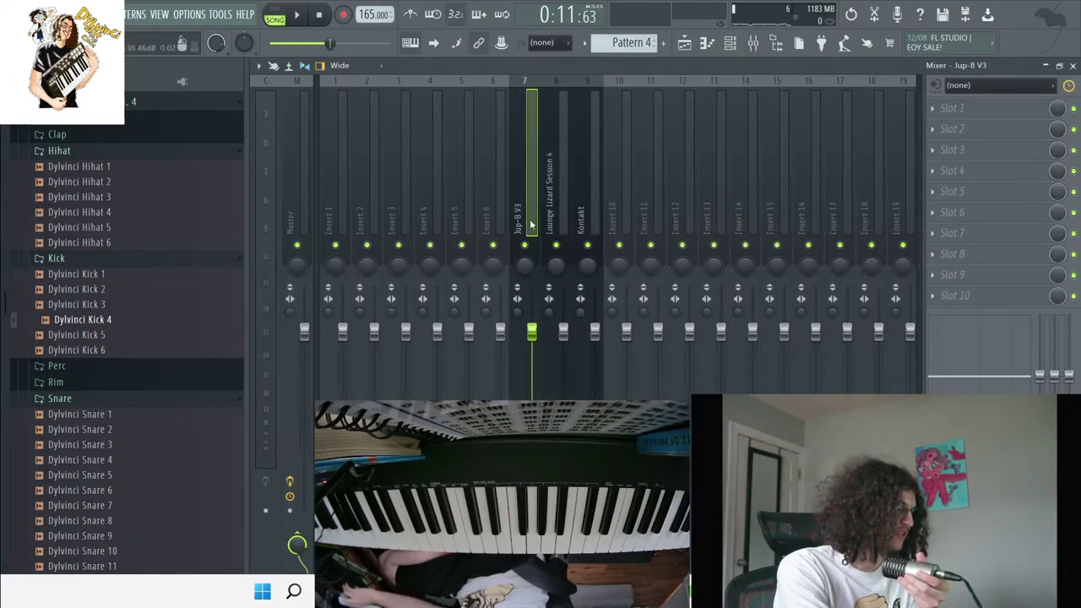
Load RC-20 Retro Color in slot 1 of the soloed Jup-8 V3 mixer track and lower the track's volume slightly.
right_click(525, 244)
click(952, 108)
mouse_move(712, 85)
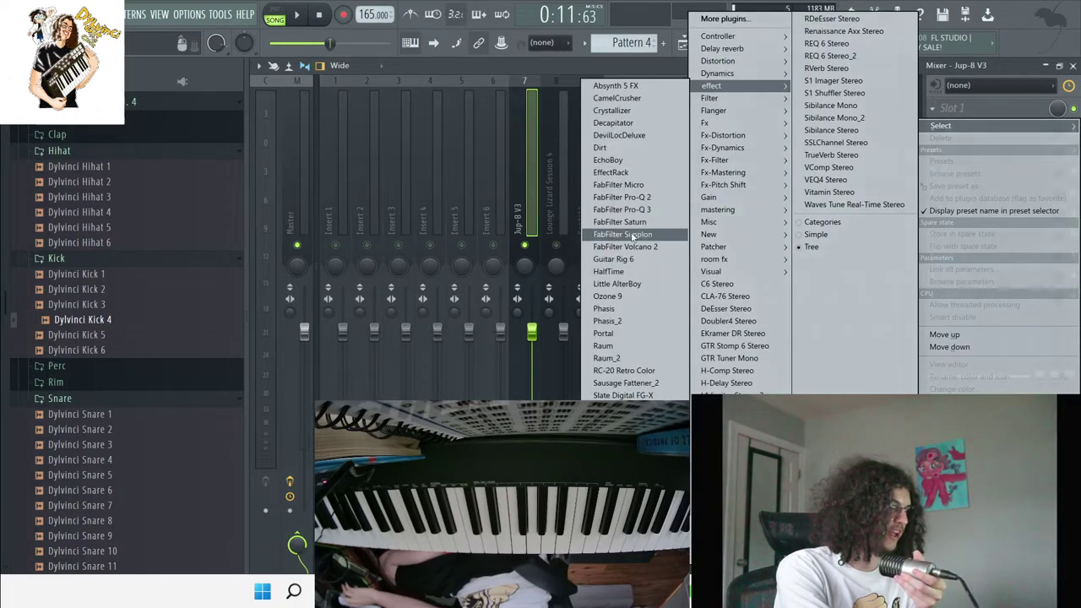
click(623, 370)
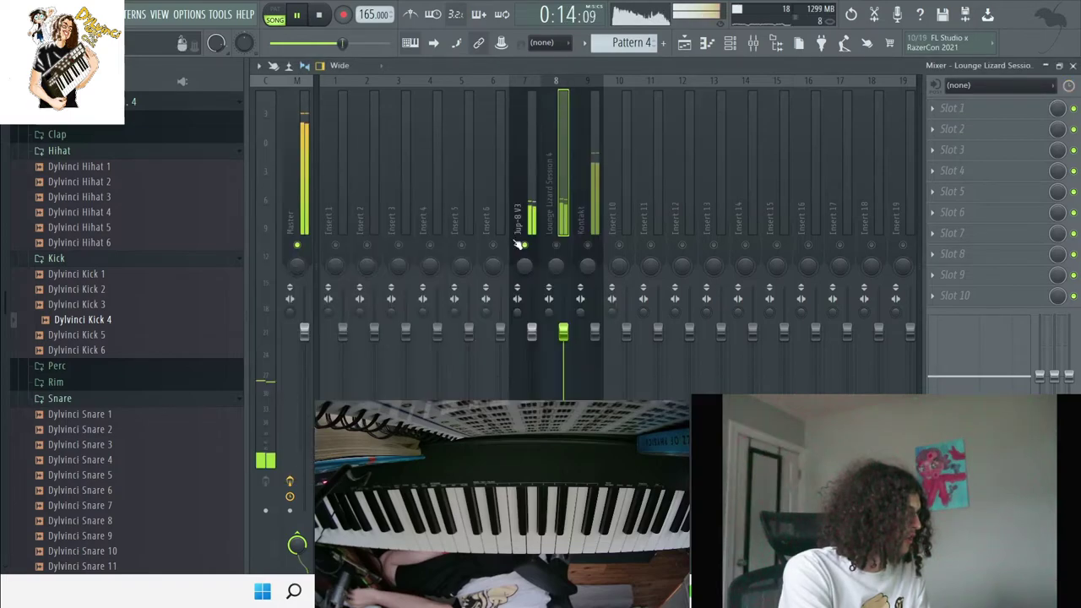
drag(530, 327, 532, 345)
Unmute the Lounge Lizard Session 4 mixer track and load RC-20 Retro Color in slot 1 with its reverb module on.
click(555, 245)
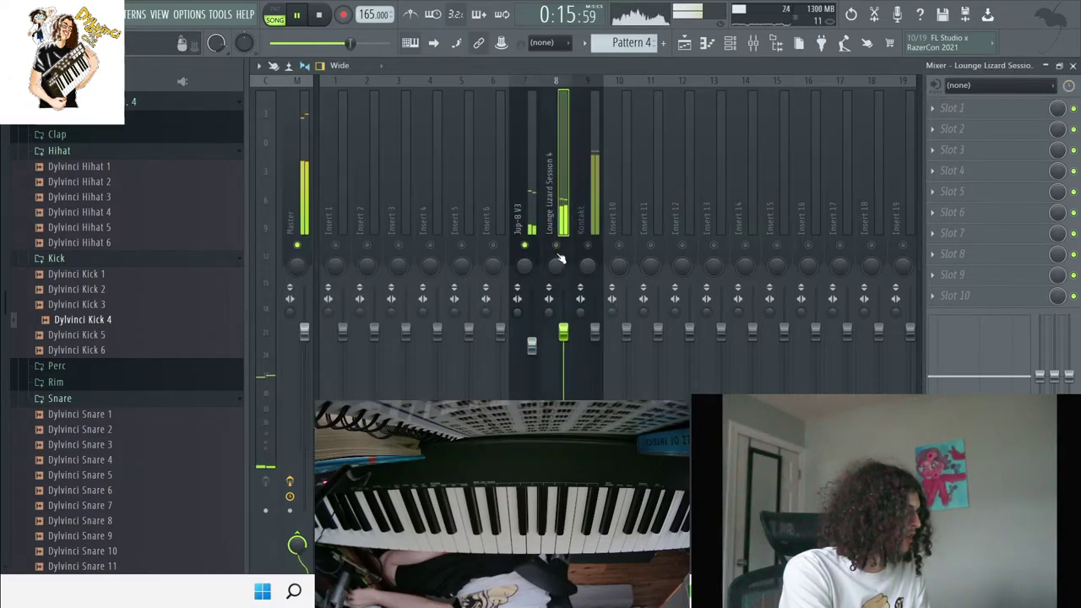
click(1001, 105)
mouse_move(711, 85)
click(625, 370)
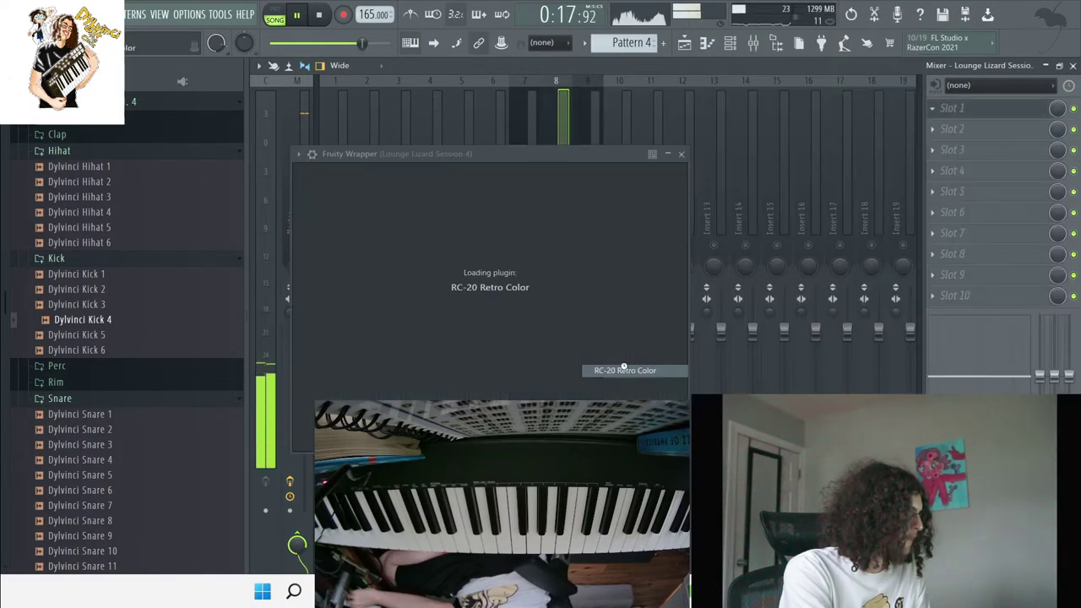
click(599, 388)
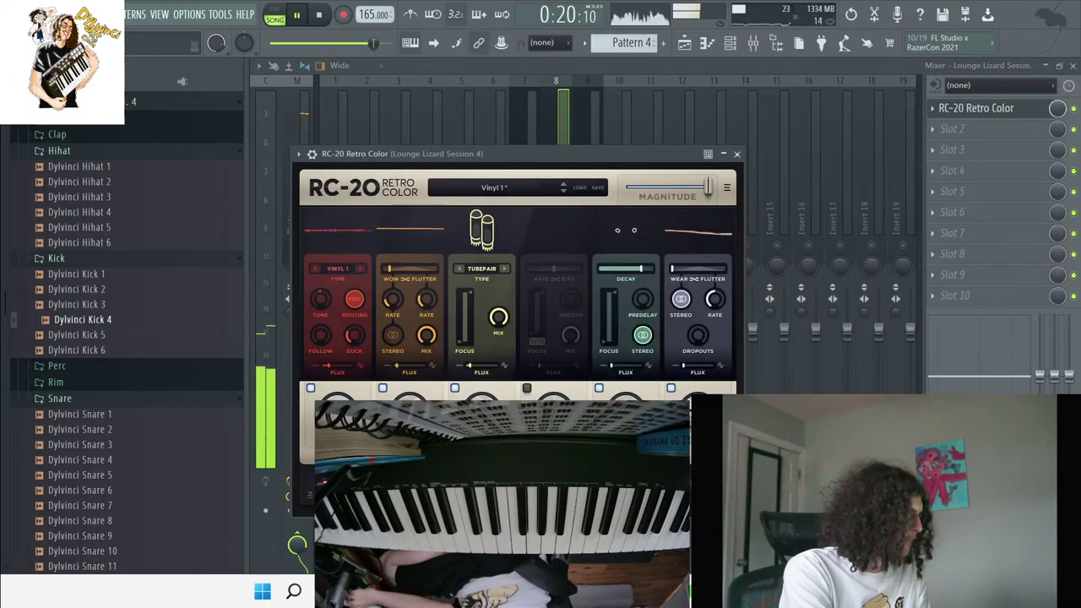
Load Cassette in slot 3 of the Lounge Lizard Session 4 track, set its wow rate to 1.79 Hz, and close it.
click(992, 150)
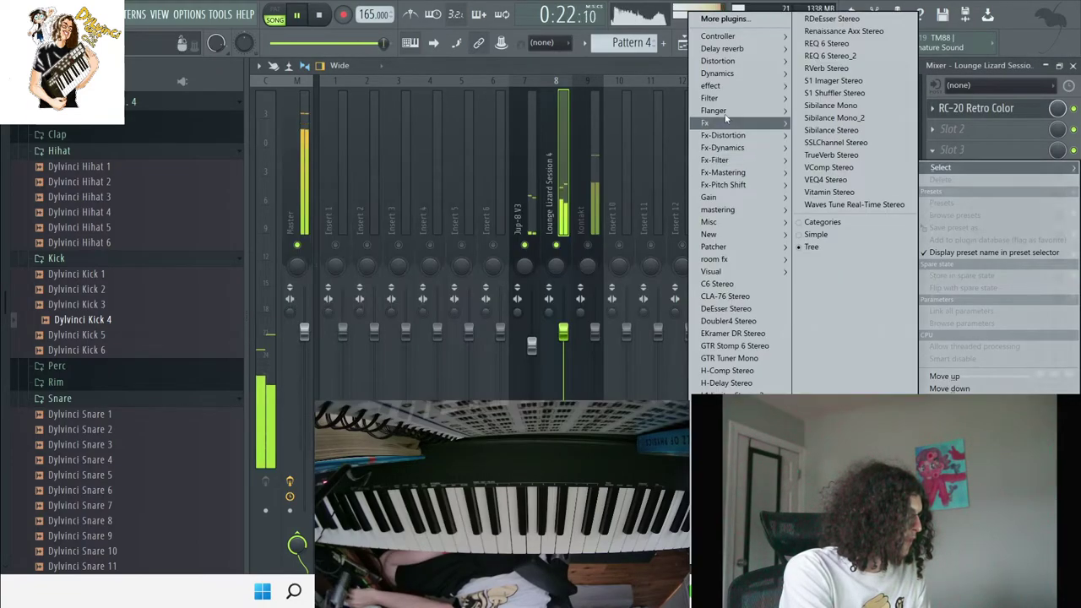
mouse_move(726, 122)
click(633, 149)
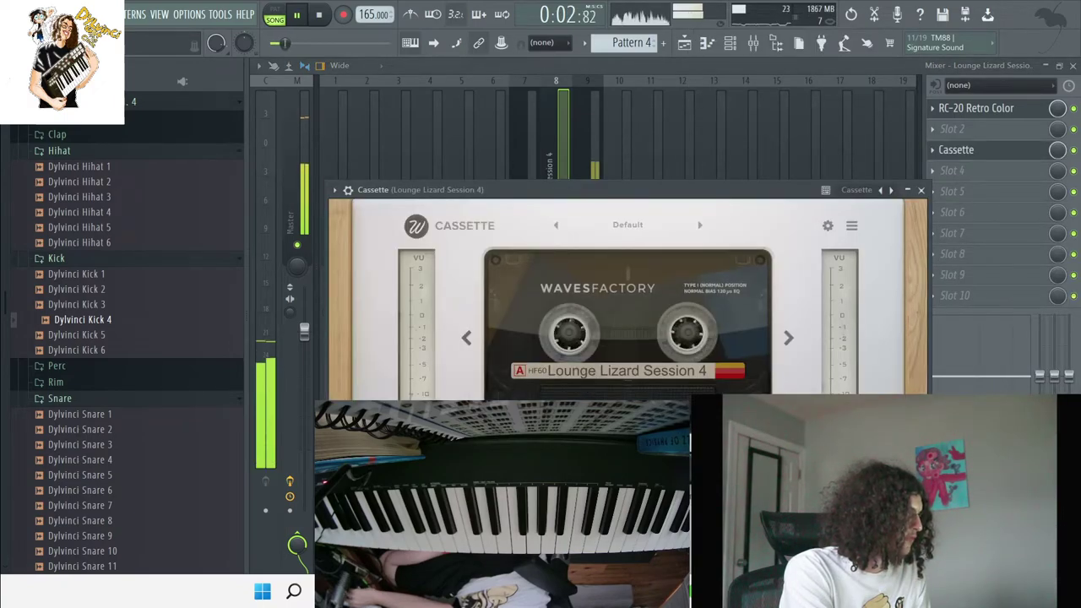
drag(668, 196, 665, 93)
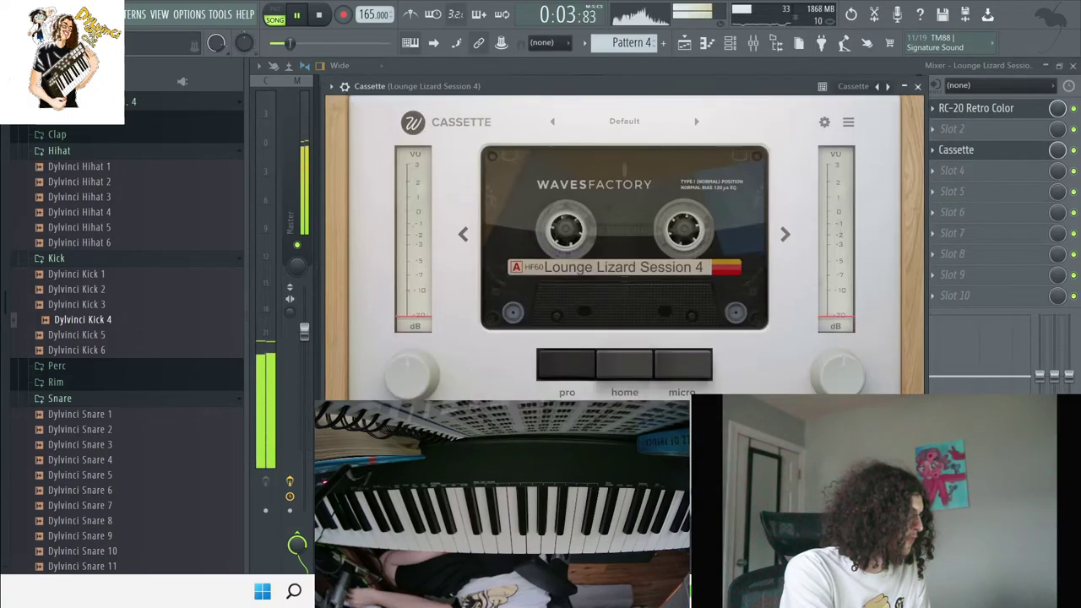
click(825, 122)
click(694, 193)
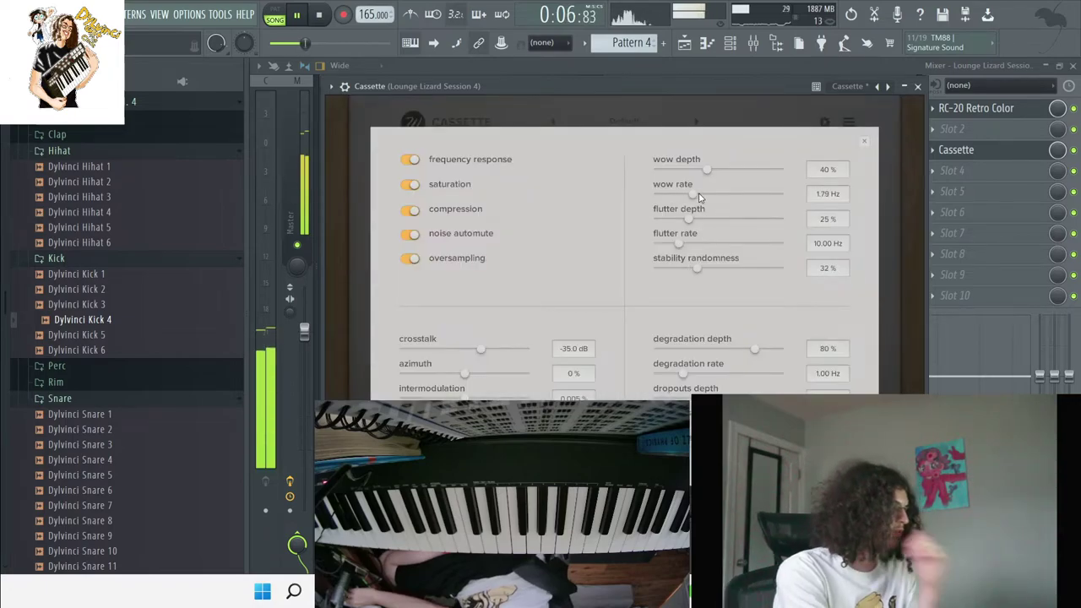
click(918, 87)
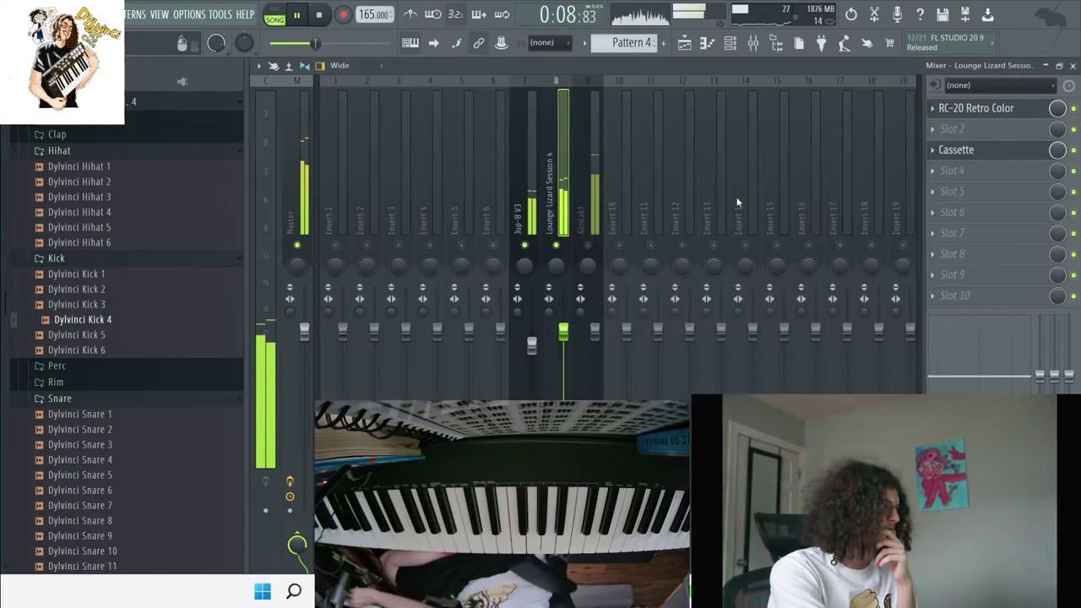
Lower the Lounge Lizard Session 4 fader slightly, and unmute Kontakt and all the other mixer tracks.
click(593, 205)
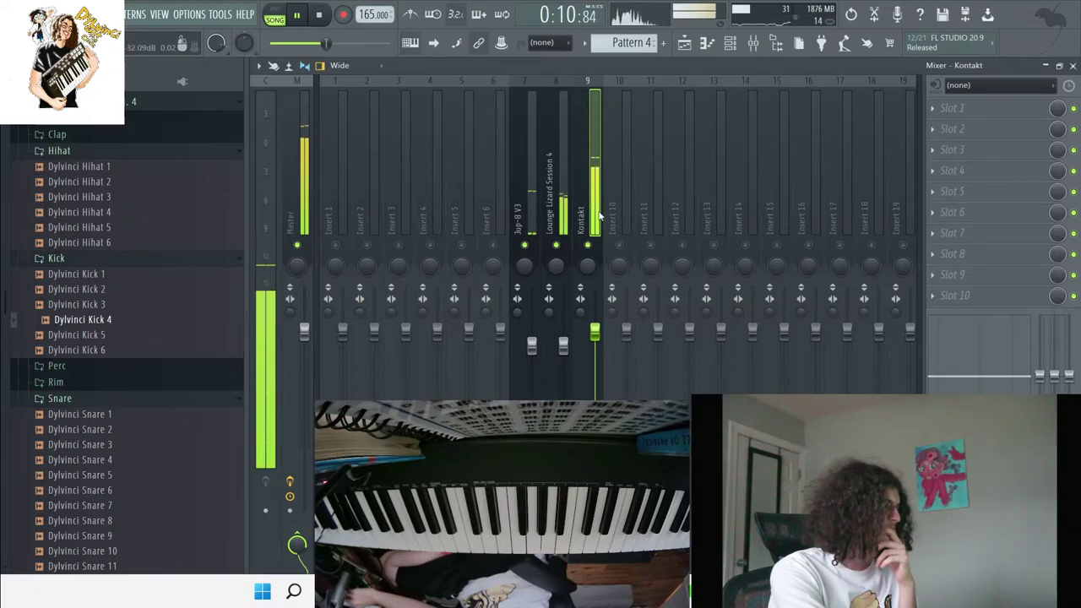
right_click(589, 245)
right_click(590, 245)
Replay the song from the start and turn the 1258 Drums channel back on.
drag(334, 45, 272, 44)
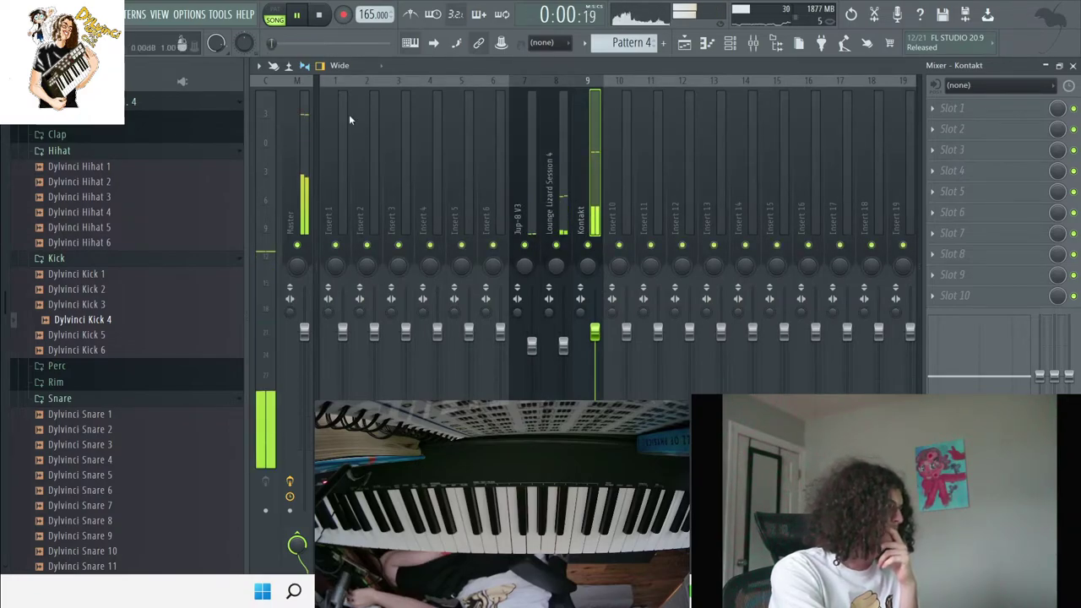
click(682, 46)
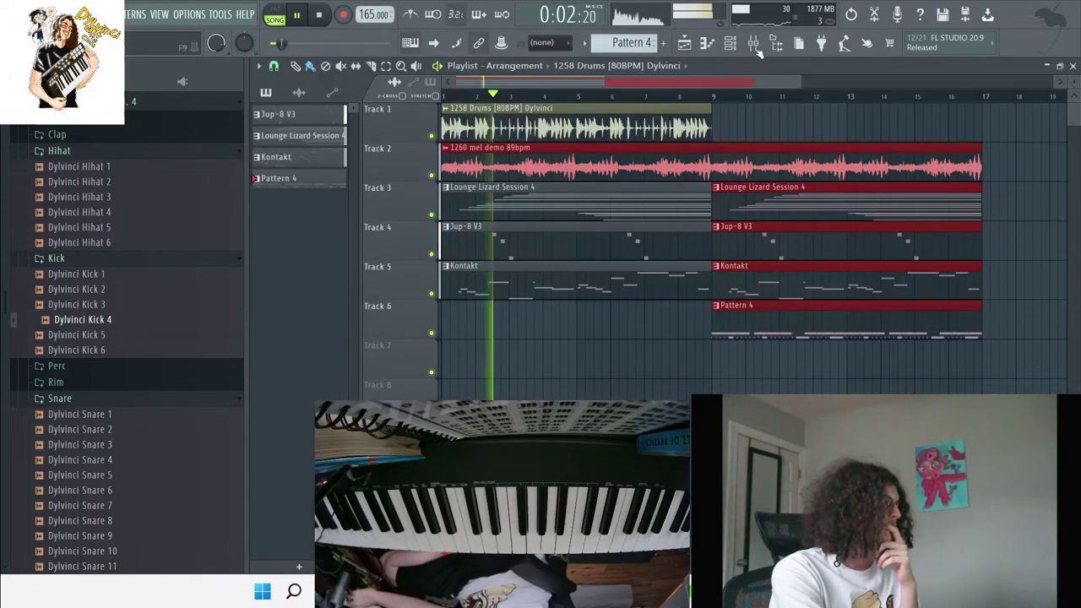
click(730, 43)
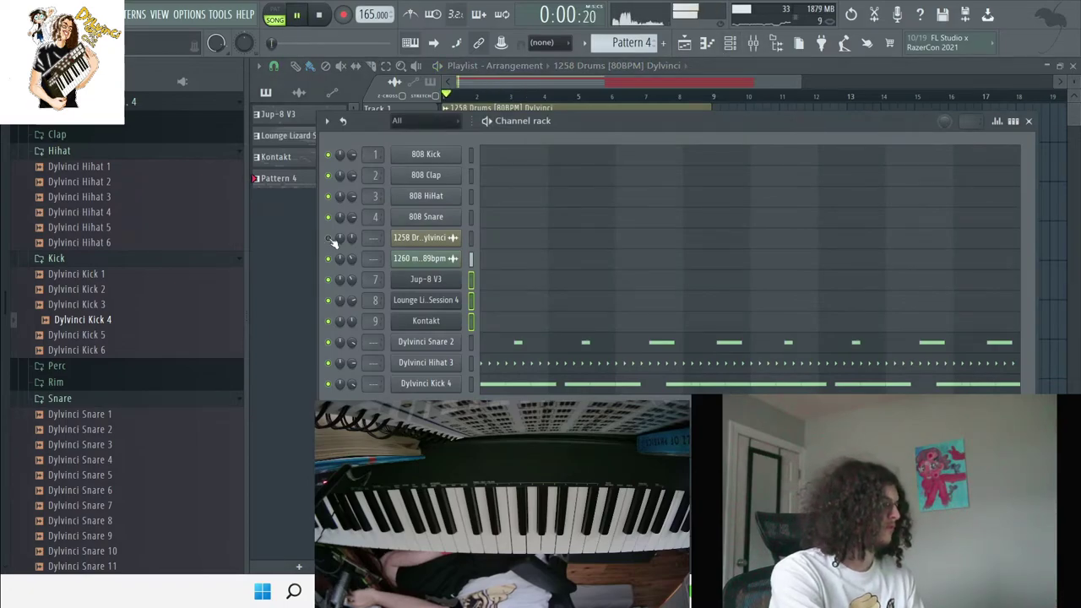
Try Pitchwheel in slot 3 of the Master track with snap off and the pitch at -0.43.
click(753, 46)
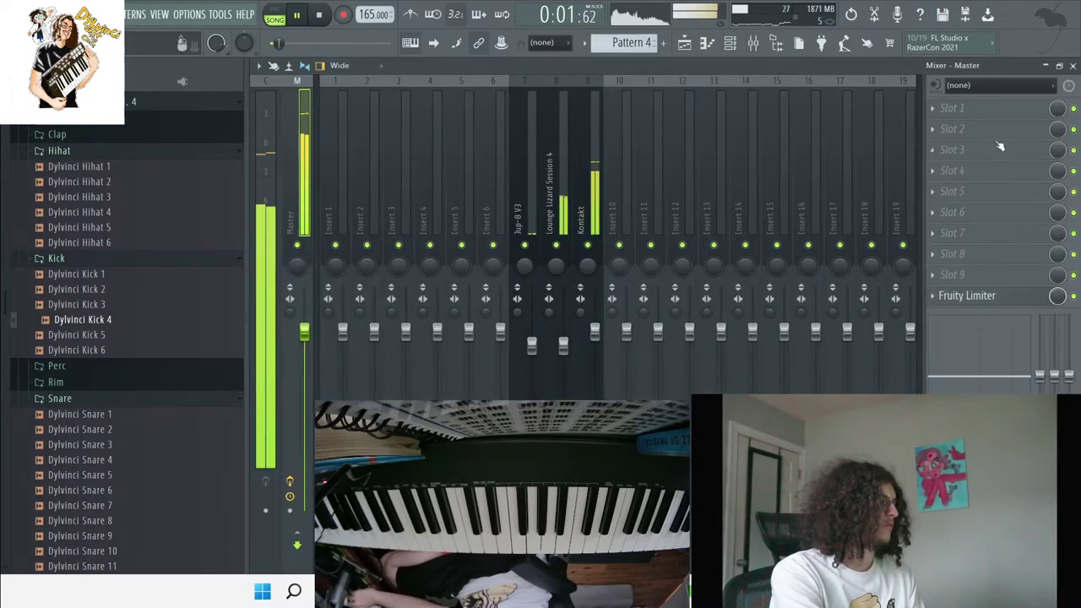
click(952, 149)
mouse_move(940, 167)
mouse_move(760, 174)
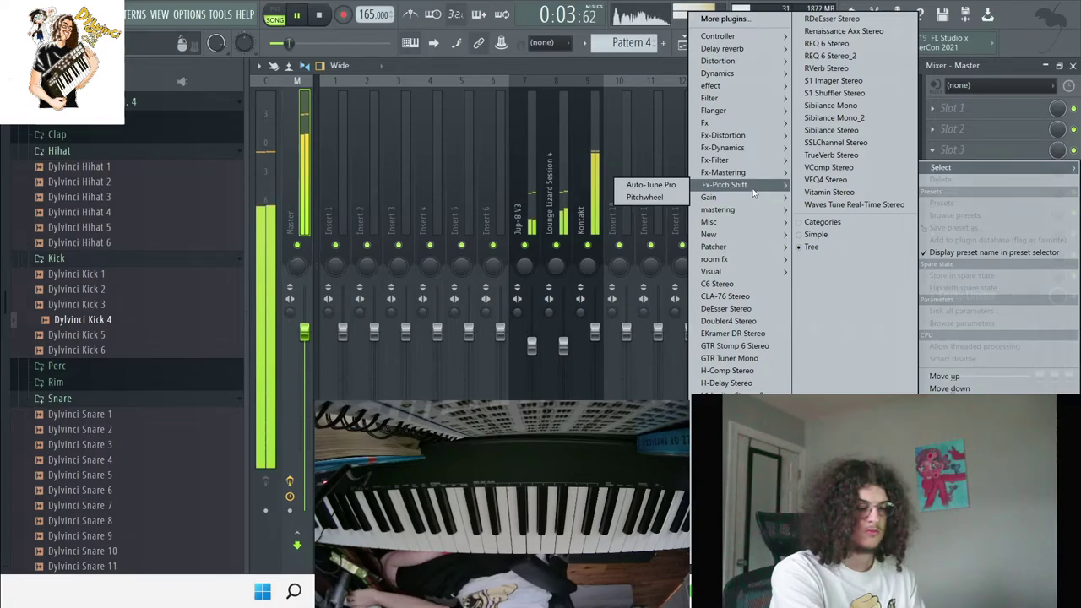
click(648, 197)
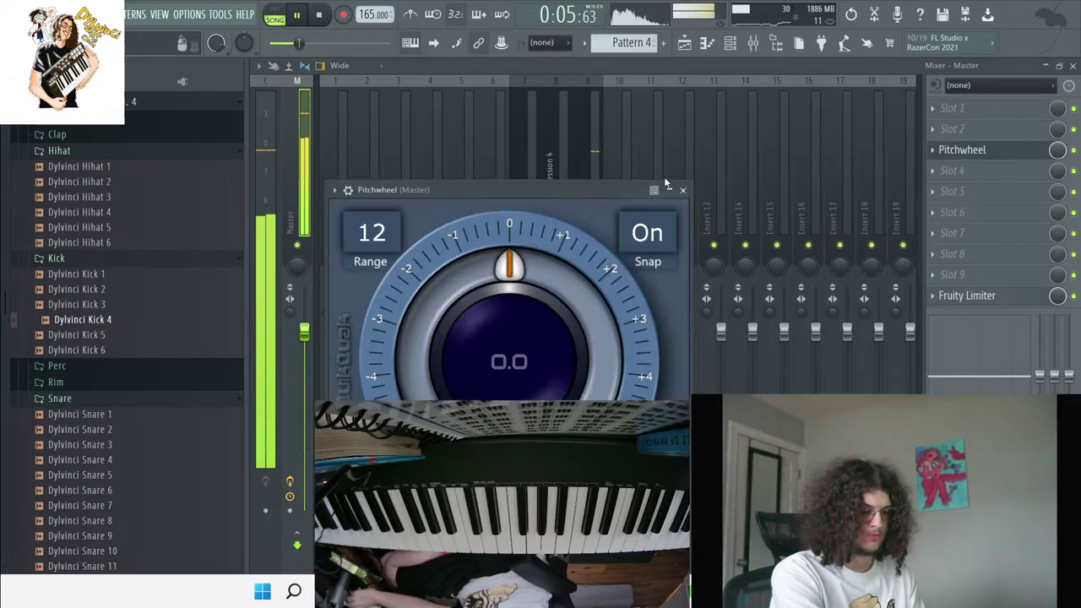
click(625, 233)
drag(545, 277, 546, 282)
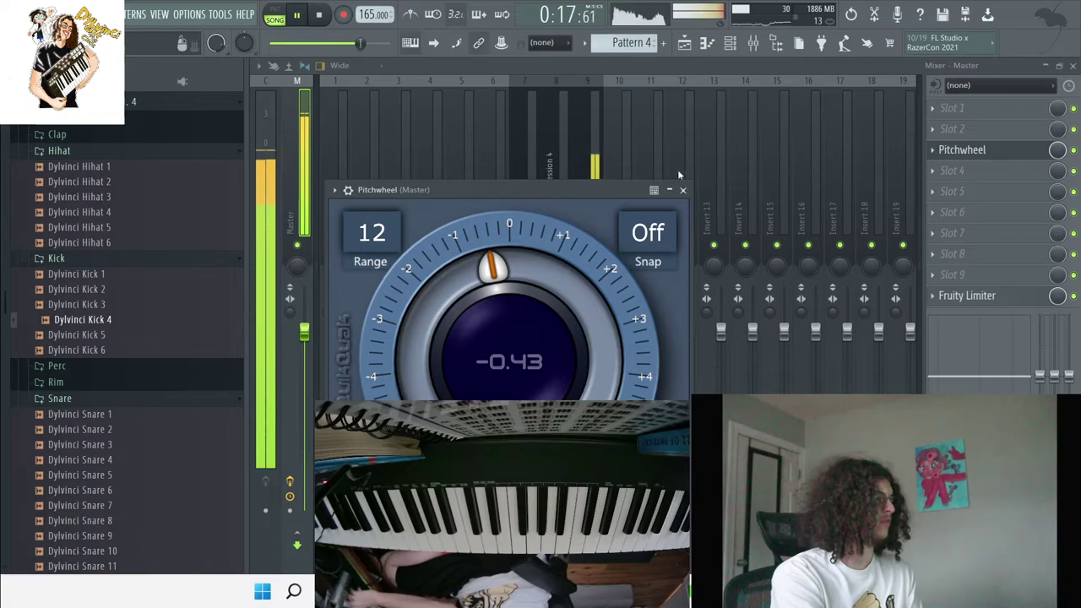
Delete Pitchwheel from the Master track's slot 3.
click(962, 150)
click(932, 149)
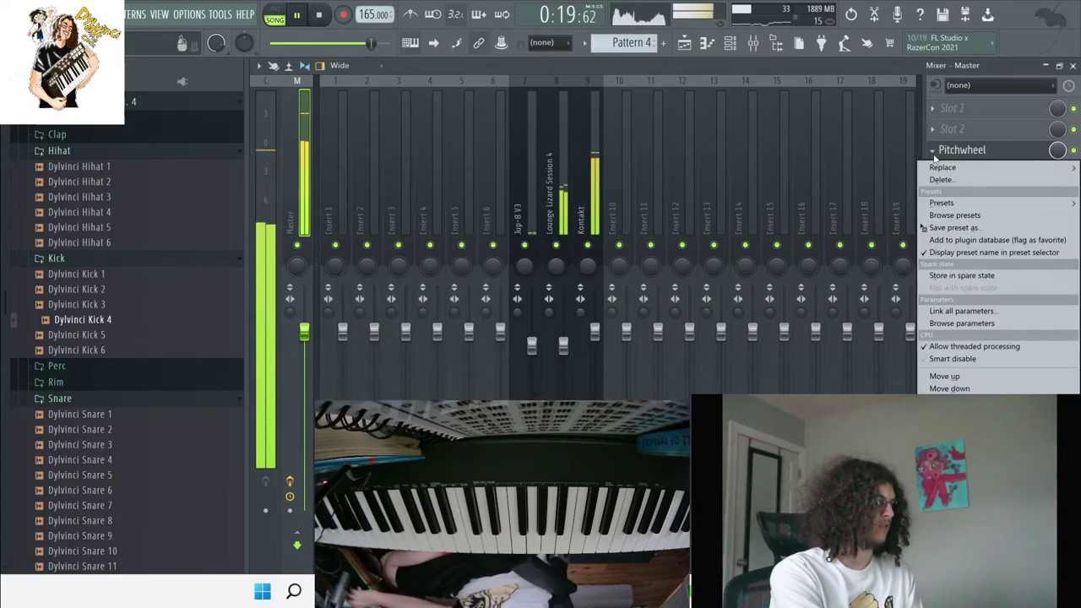
click(939, 179)
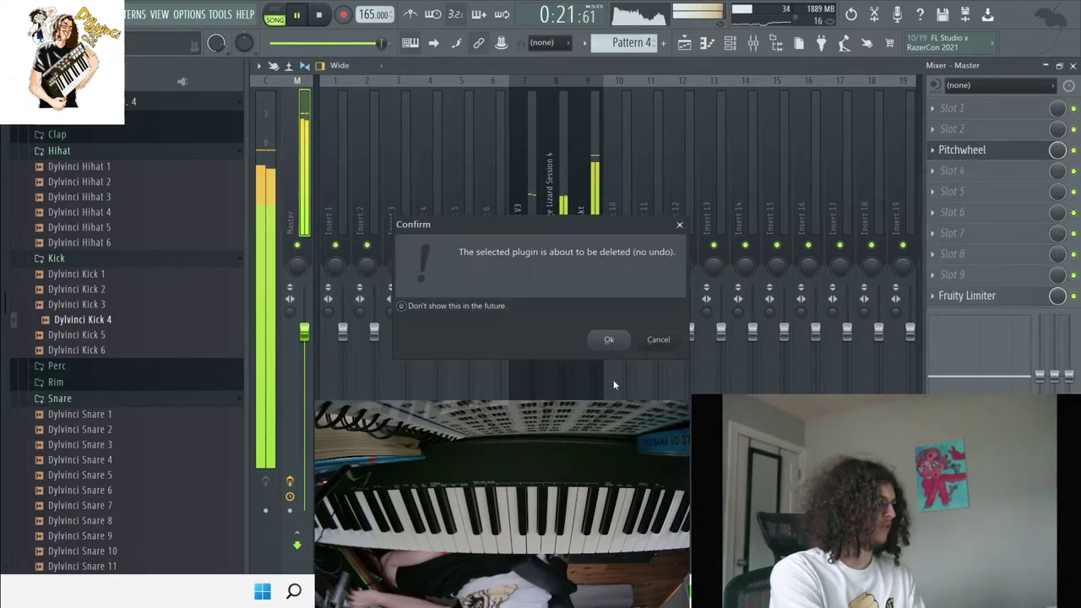
click(609, 340)
Duplicate the selected melody, instrument and drum-pattern clips to bar 17, and repeat the Tracks 3–6 clips from bar 25.
key(F5)
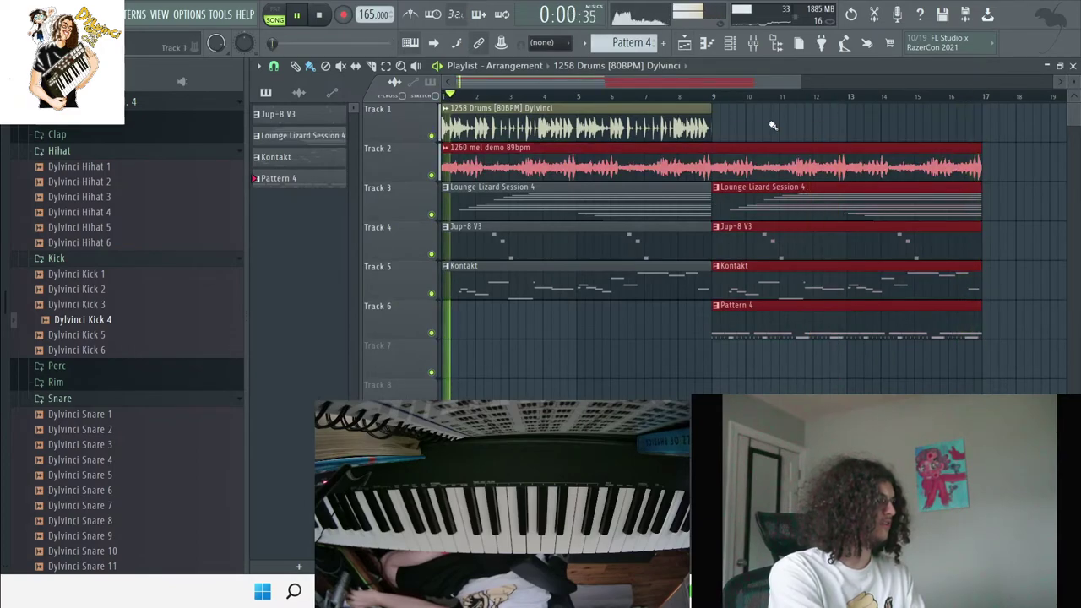
key(ctrl+b)
drag(515, 374, 399, 207)
key(ctrl+b)
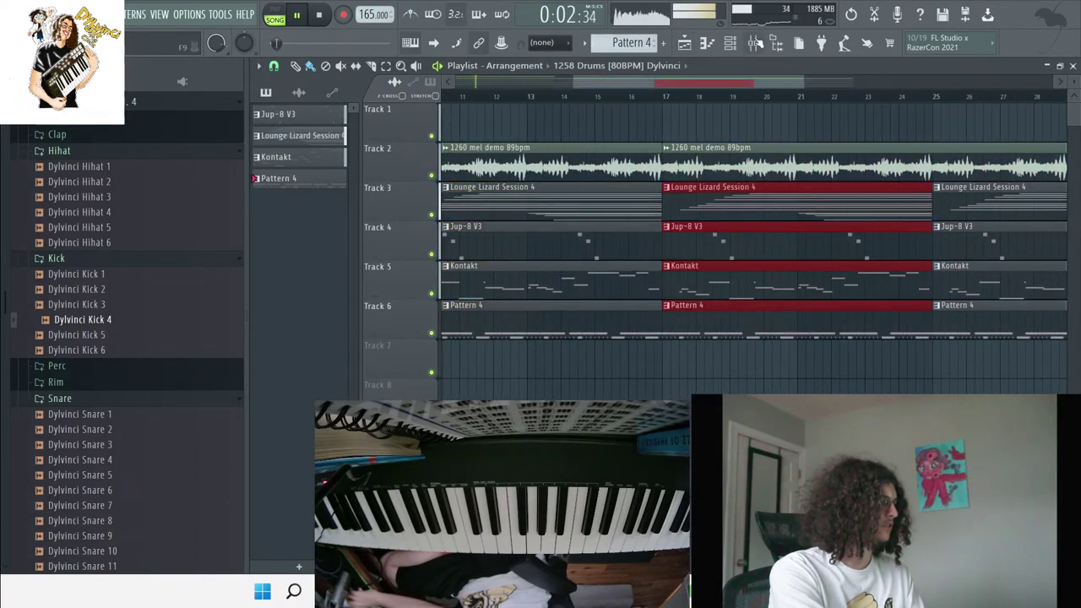
Route the 1258 Drums channel to mixer track 1 and the 1260 melody channel to mixer track 2.
key(F9)
click(743, 45)
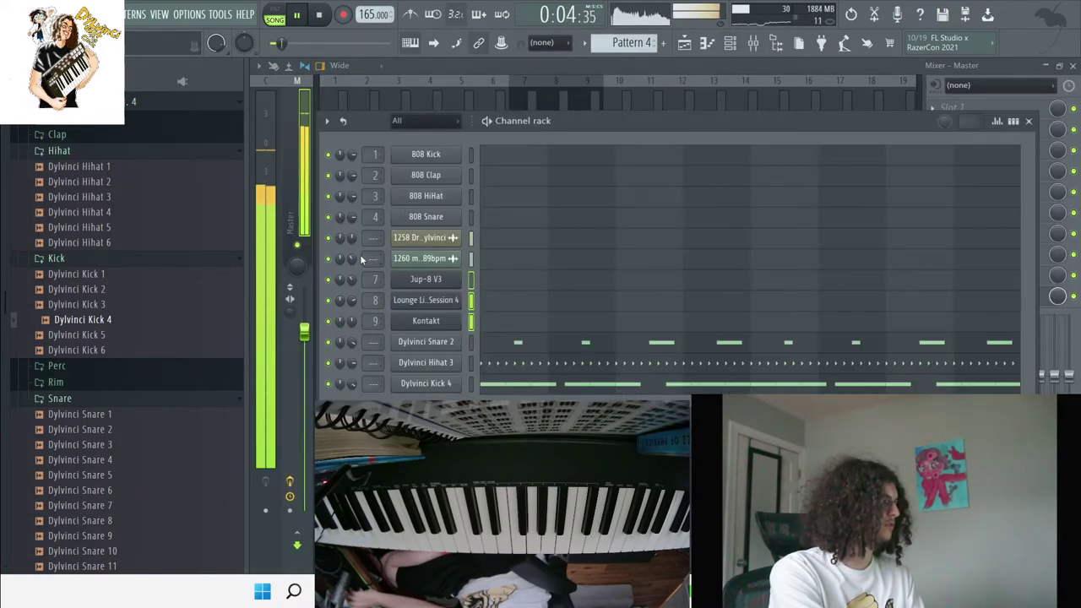
scroll(367, 258, up, 2)
key(F6)
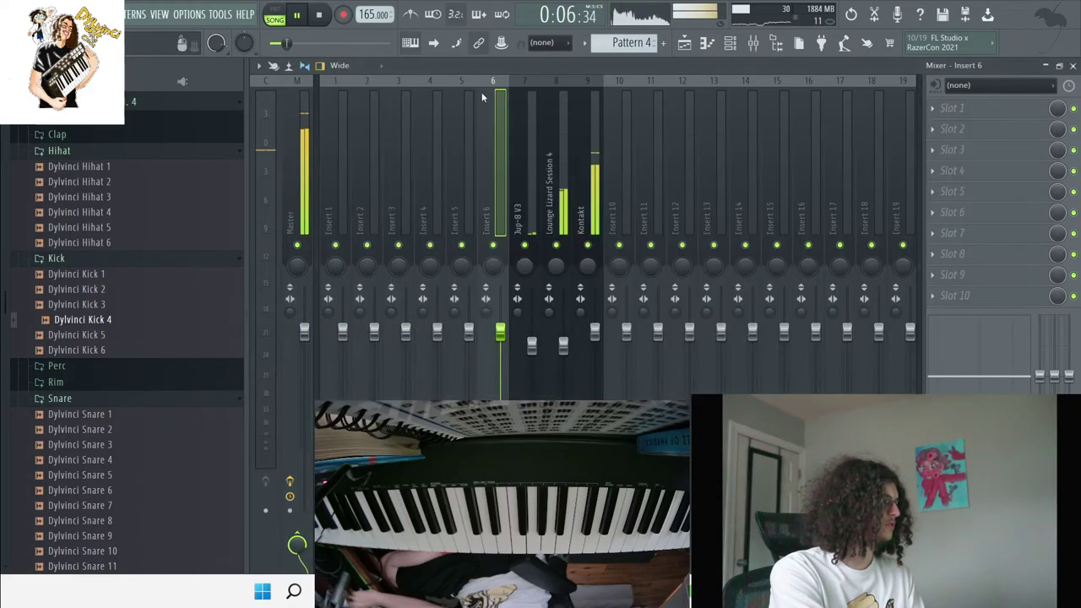
Choose a plugin from the effect category for slot 1 of mixer track Insert 2.
click(932, 110)
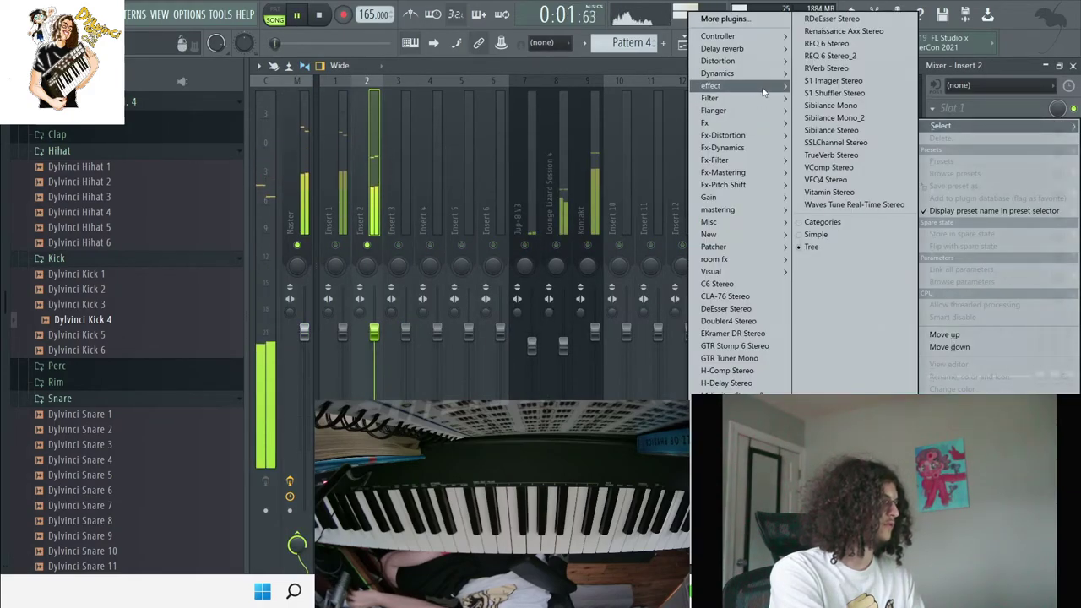
mouse_move(713, 86)
click(625, 481)
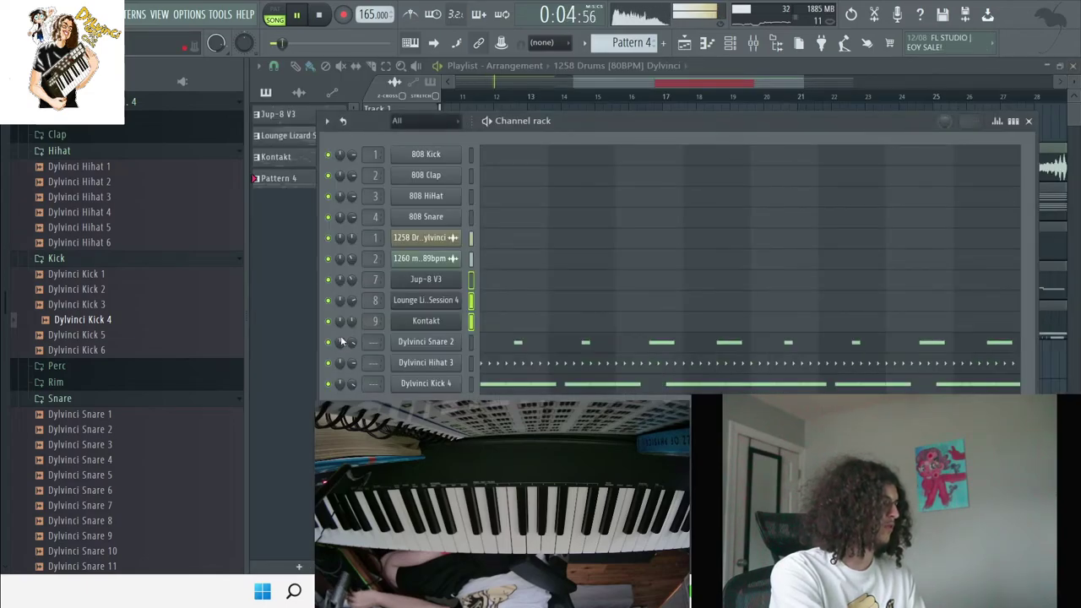
Review the full arrangement and the mixer levels during playback, and stop the song.
click(730, 43)
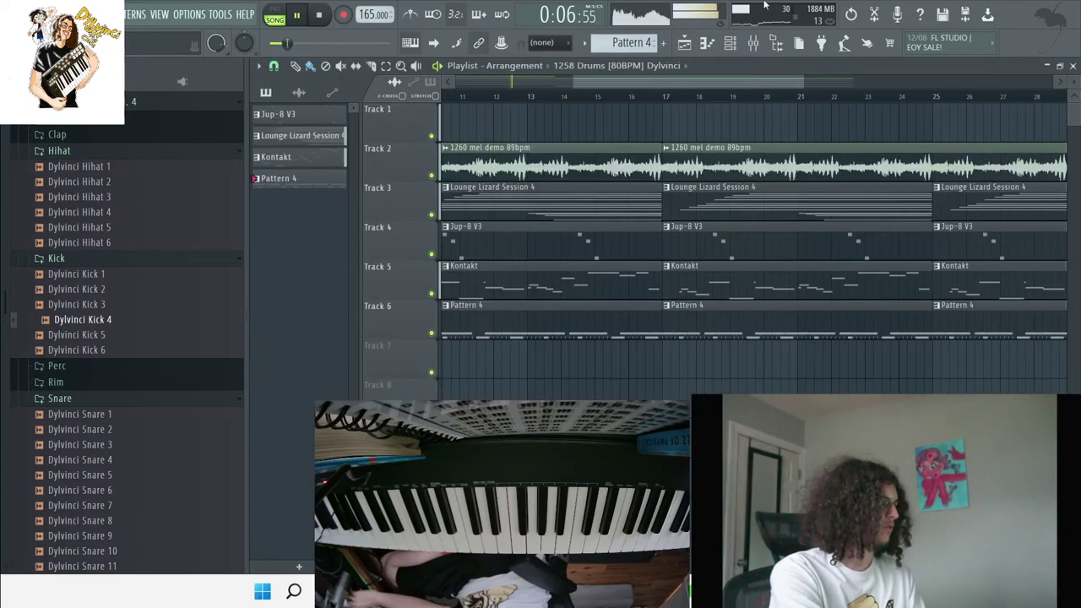
scroll(757, 85, left, 3)
scroll(765, 123, down, 3)
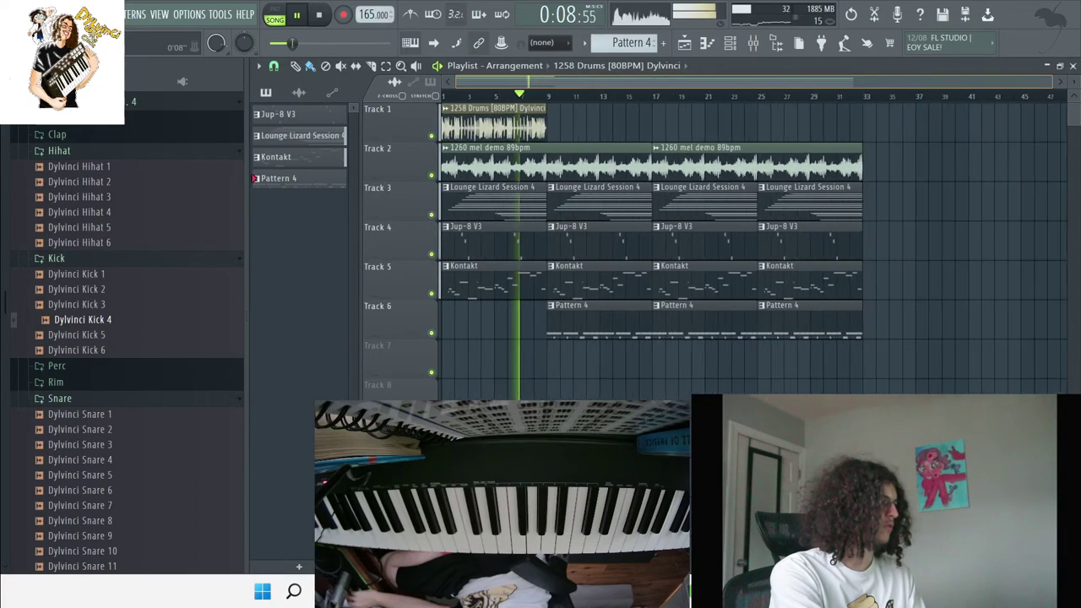
key(F9)
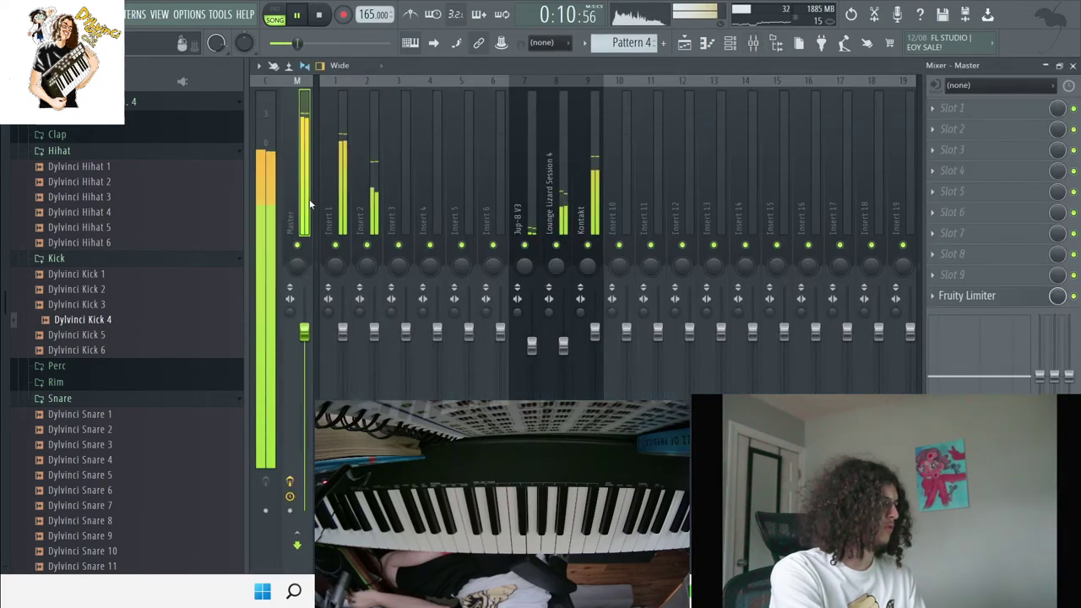
key(F9)
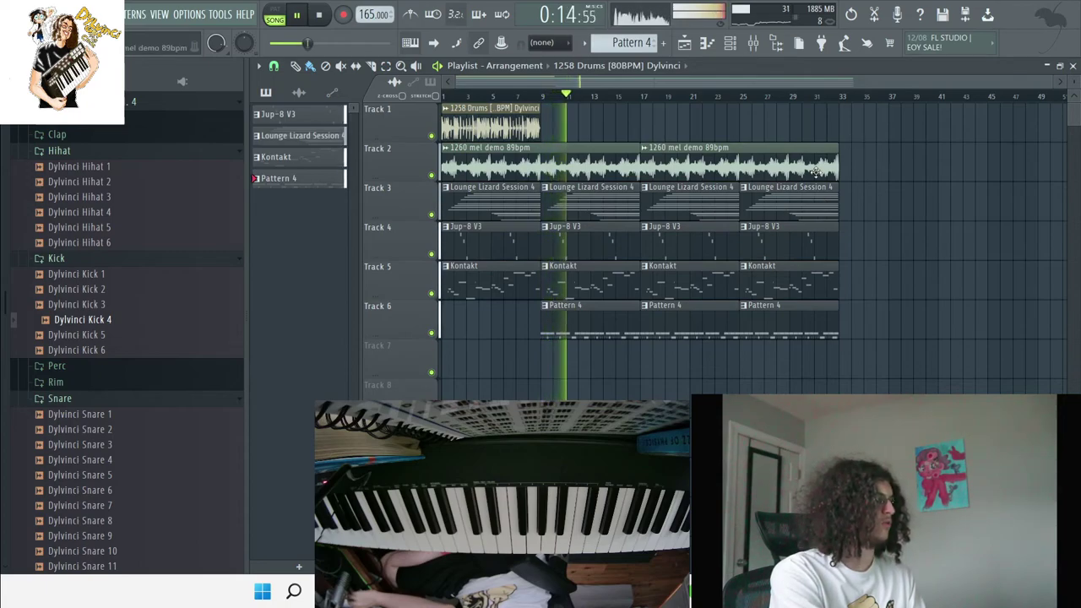
key(space)
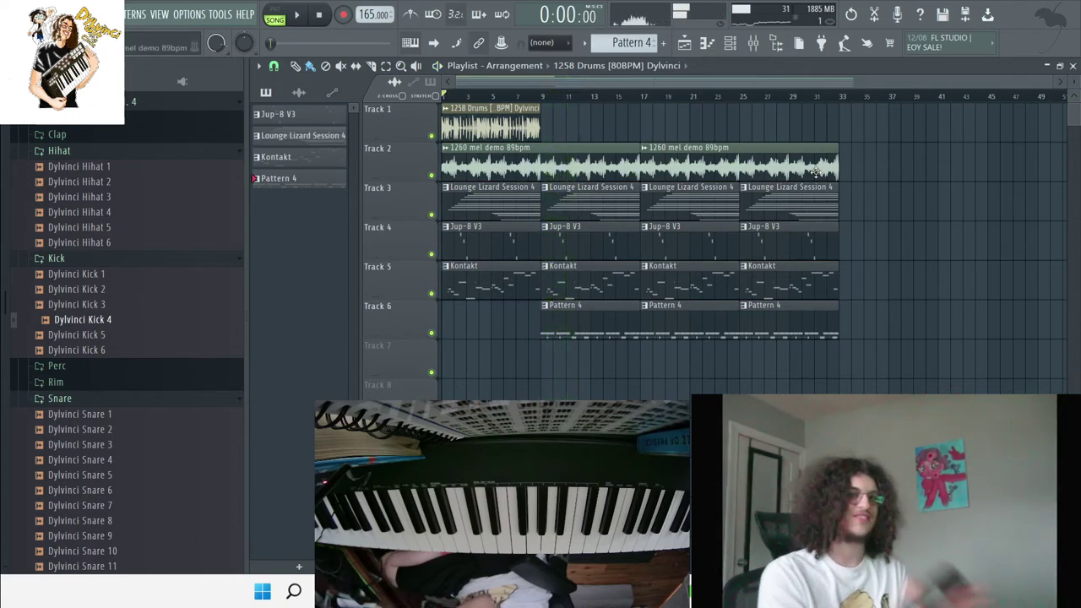